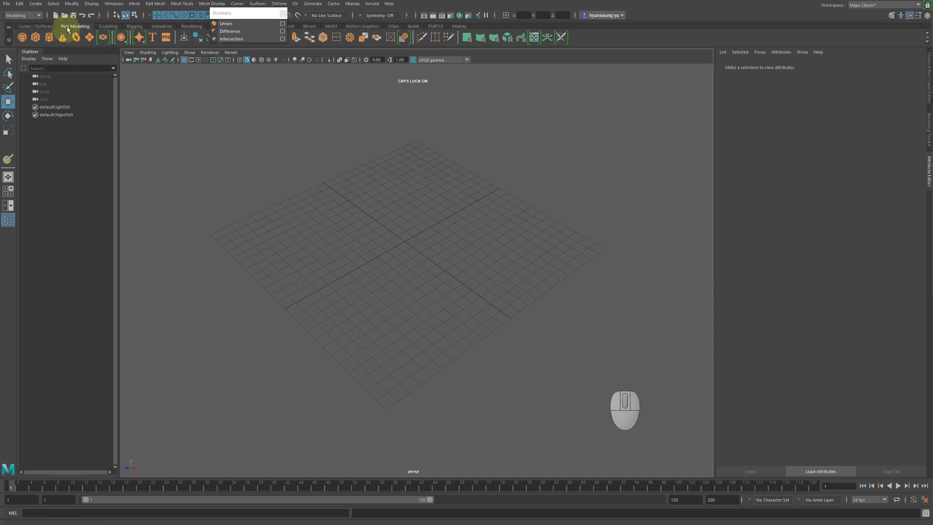
Step: Create a polygon cube and stretch it along the Z axis into a long bar
{"action": "left_click", "coordinate": [71, 4]}
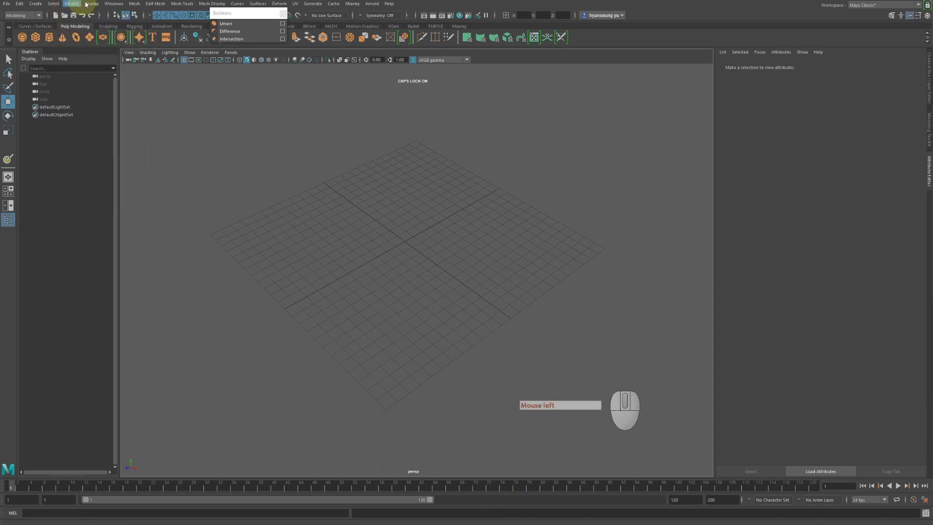
{"action": "left_click", "coordinate": [89, 4]}
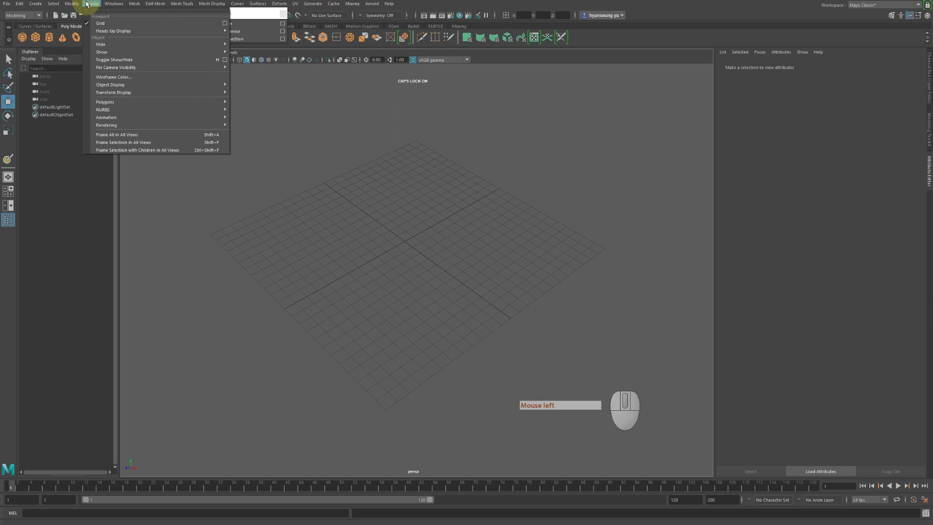
{"action": "left_click", "coordinate": [91, 3]}
{"action": "left_click", "coordinate": [36, 36]}
{"action": "left_click_drag", "start_coordinate": [382, 183], "coordinate": [371, 202], "text": "alt"}
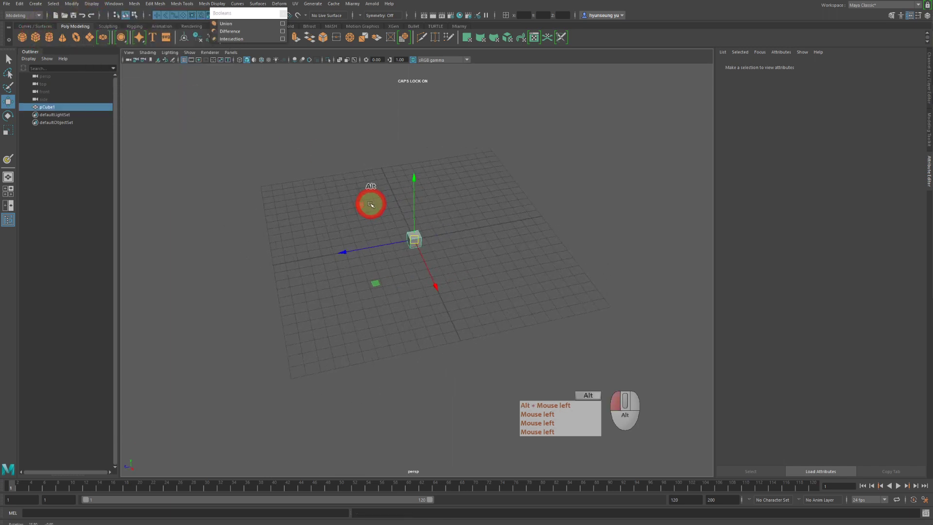
{"action": "key", "text": "r"}
{"action": "left_click_drag", "start_coordinate": [367, 247], "coordinate": [130, 254]}
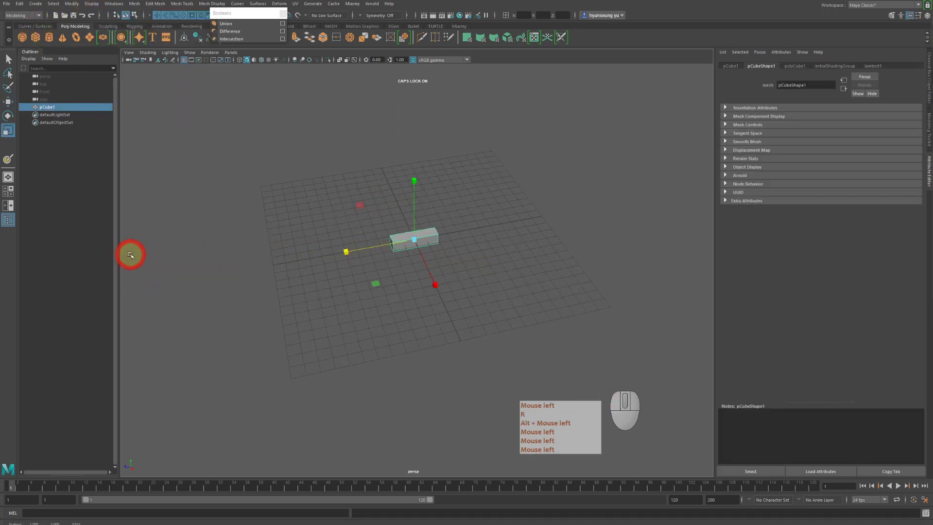
{"action": "middle_click_drag", "start_coordinate": [358, 258], "coordinate": [120, 268]}
{"action": "left_click_drag", "start_coordinate": [97, 270], "coordinate": [287, 267], "text": "alt"}
{"action": "middle_click_drag", "start_coordinate": [287, 267], "coordinate": [270, 280]}
Step: Scale the bar along the X axis to widen it into a flat rectangular slab
{"action": "key", "text": "w"}
{"action": "key", "text": "r"}
{"action": "left_click", "coordinate": [448, 277]}
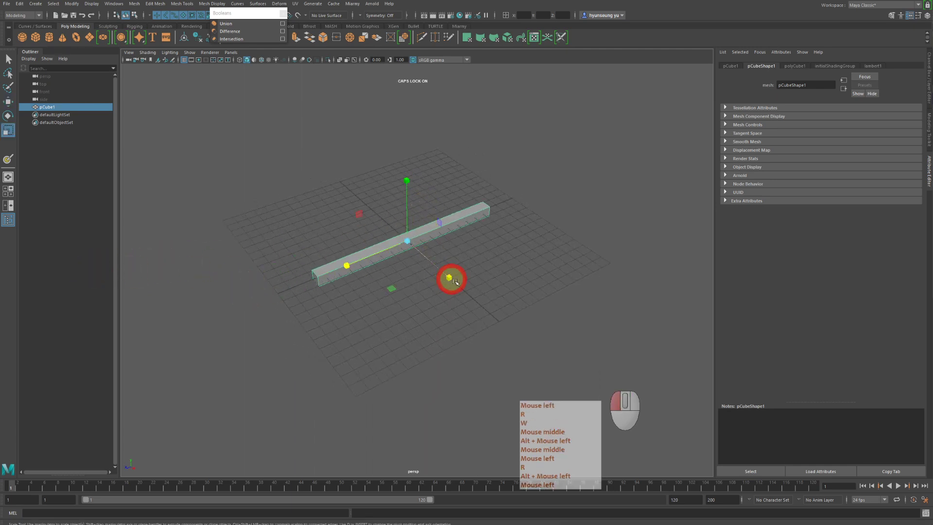
{"action": "middle_click_drag", "start_coordinate": [448, 277], "coordinate": [529, 266]}
{"action": "left_click_drag", "start_coordinate": [529, 267], "coordinate": [454, 217], "text": "alt"}
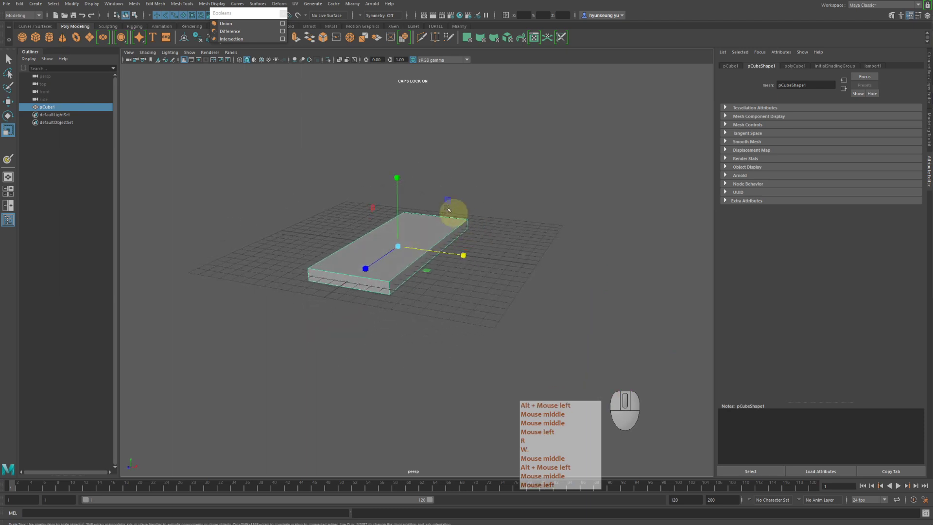
Step: Adjust the slab's thickness with the Scale tool and raise it so it rests above the grid
{"action": "key", "text": "w"}
{"action": "key", "text": "r"}
{"action": "mouse_move", "coordinate": [395, 172]}
{"action": "left_mouse_down"}
{"action": "mouse_move", "coordinate": [395, 191]}
{"action": "mouse_move", "coordinate": [381, 184]}
{"action": "left_mouse_up"}
{"action": "key", "text": "w"}
{"action": "left_click", "coordinate": [396, 163]}
{"action": "right_click_drag", "start_coordinate": [381, 184], "coordinate": [557, 228], "text": "alt"}
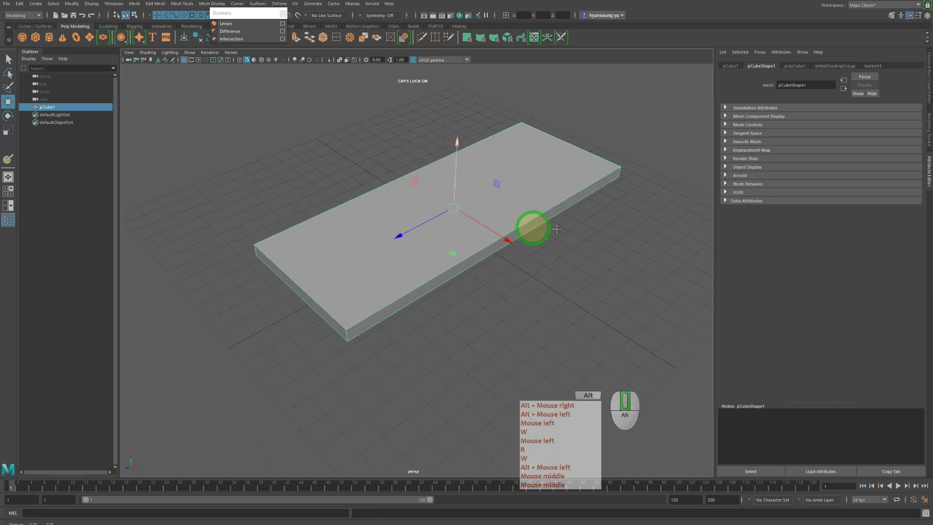
{"action": "middle_click_drag", "start_coordinate": [457, 258], "coordinate": [493, 260], "text": "alt"}
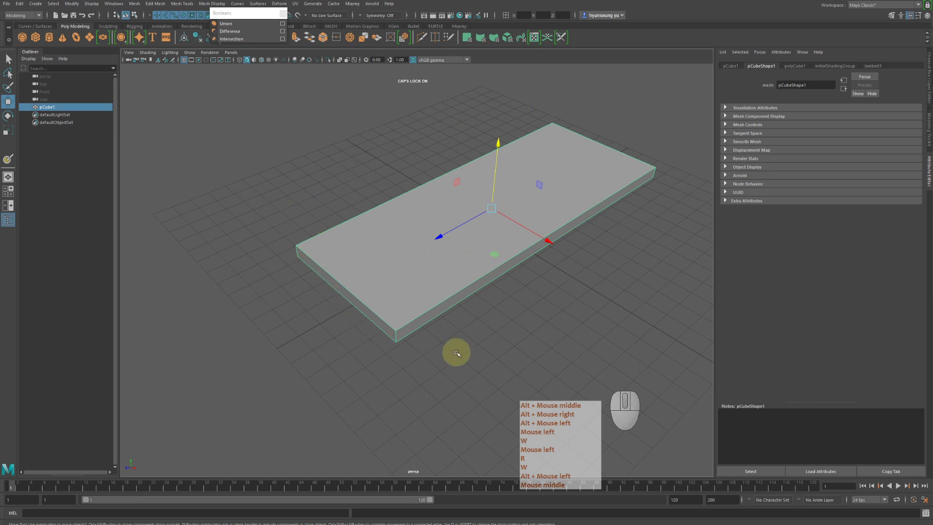
{"action": "left_click_drag", "start_coordinate": [455, 315], "coordinate": [487, 292], "text": "alt"}
{"action": "right_click_drag", "start_coordinate": [460, 265], "coordinate": [459, 271]}
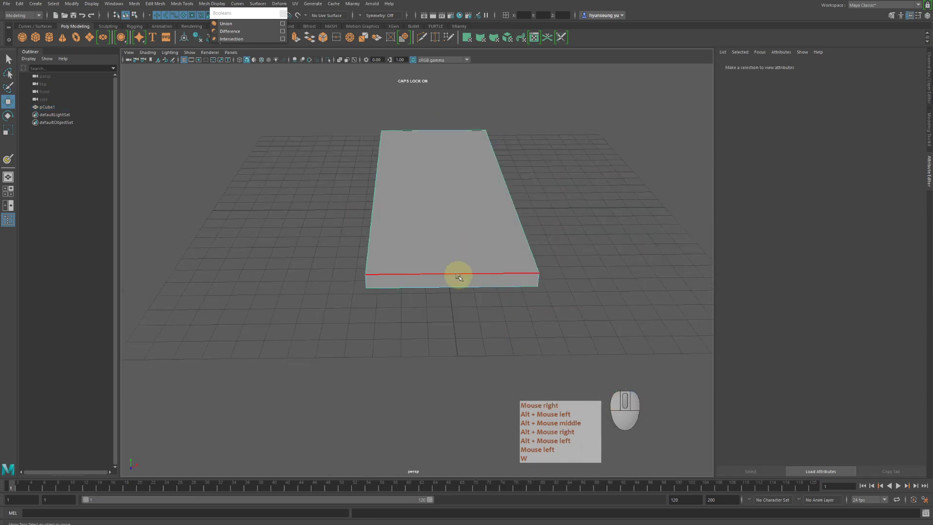
{"action": "left_click", "coordinate": [459, 272]}
{"action": "left_click_drag", "start_coordinate": [557, 279], "coordinate": [485, 265], "text": "alt"}
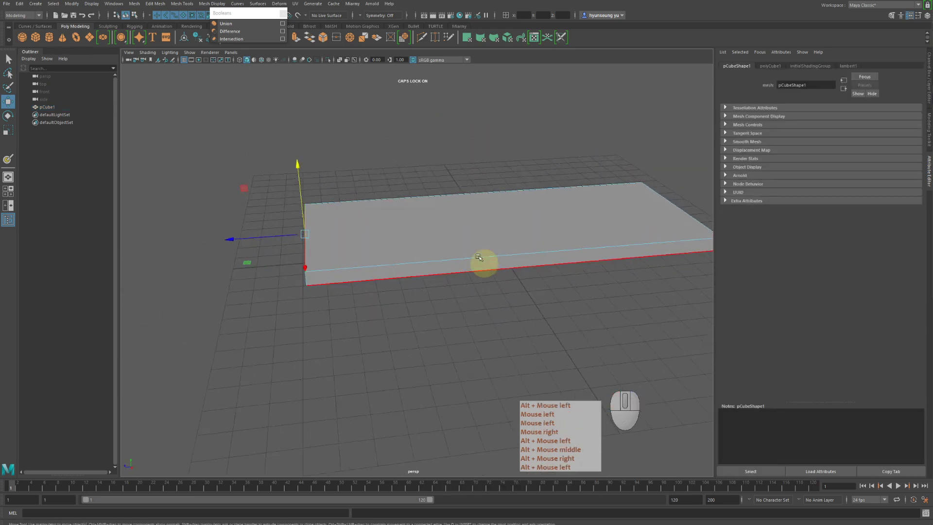
{"action": "right_click_drag", "start_coordinate": [485, 252], "coordinate": [506, 219]}
{"action": "left_click_drag", "start_coordinate": [497, 232], "coordinate": [521, 241], "text": "alt"}
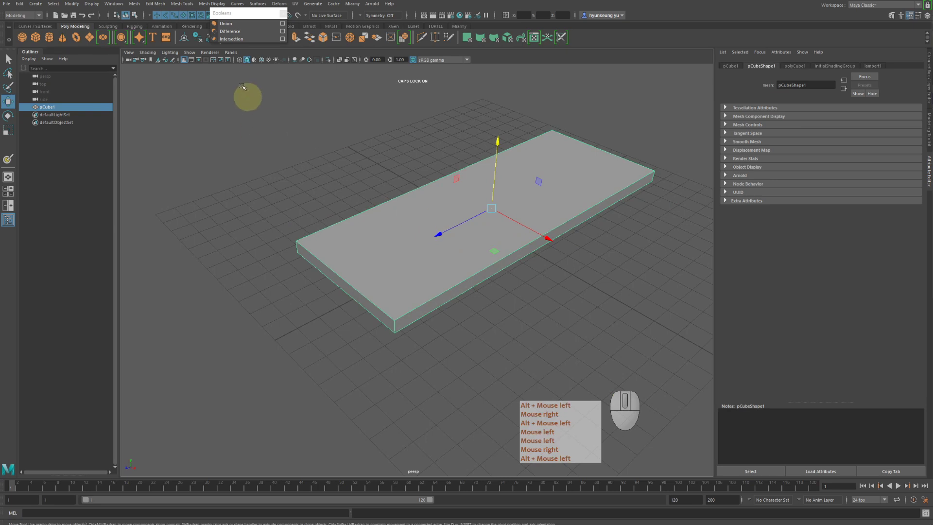
Step: Bevel all the slab's edges and increase the bevel's segments to round them
{"action": "left_click", "coordinate": [212, 3]}
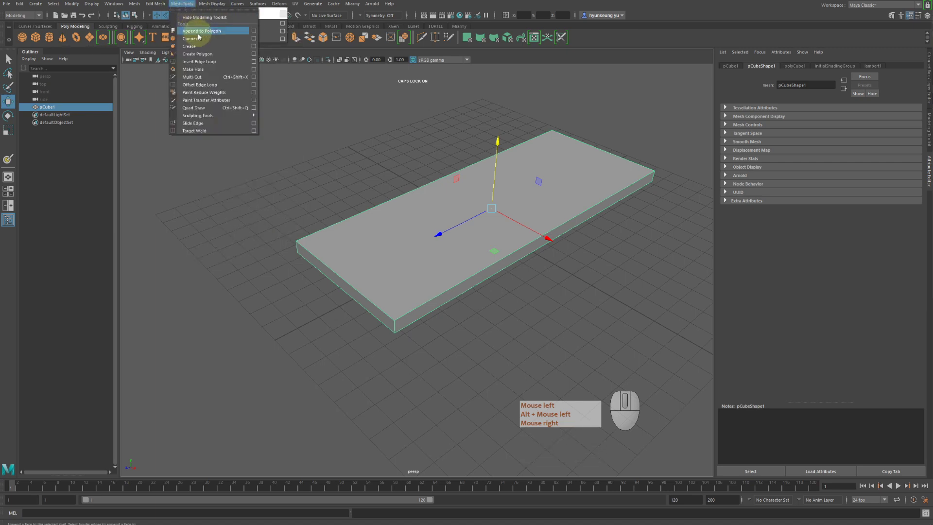
{"action": "left_click", "coordinate": [162, 31]}
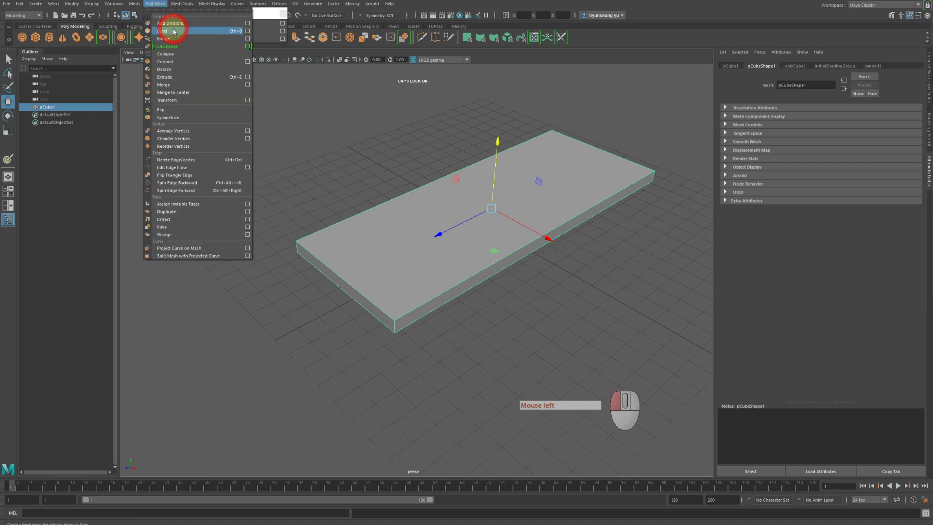
{"action": "left_click_drag", "start_coordinate": [502, 208], "coordinate": [479, 215], "text": "alt"}
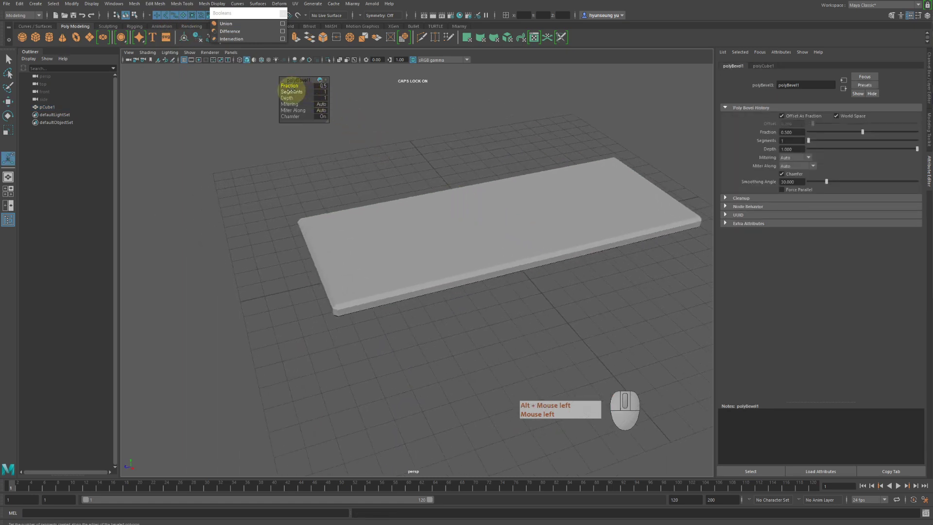
{"action": "left_click_drag", "start_coordinate": [292, 92], "coordinate": [502, 241]}
{"action": "left_click", "coordinate": [515, 203]}
{"action": "right_click", "coordinate": [624, 194]}
{"action": "left_click", "coordinate": [624, 193]}
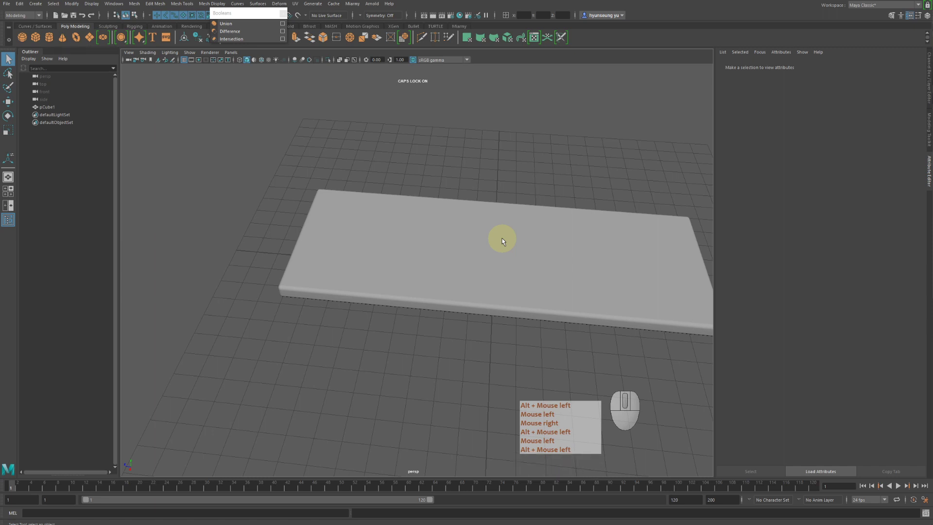
Step: Create a second polygon cube and move it onto the slab's top surface near one corner
{"action": "left_click", "coordinate": [35, 37]}
{"action": "left_click_drag", "start_coordinate": [381, 240], "coordinate": [431, 218], "text": "alt"}
{"action": "right_click_drag", "start_coordinate": [432, 218], "coordinate": [386, 192], "text": "alt"}
{"action": "left_click_drag", "start_coordinate": [385, 192], "coordinate": [475, 247], "text": "alt"}
{"action": "key", "text": "w"}
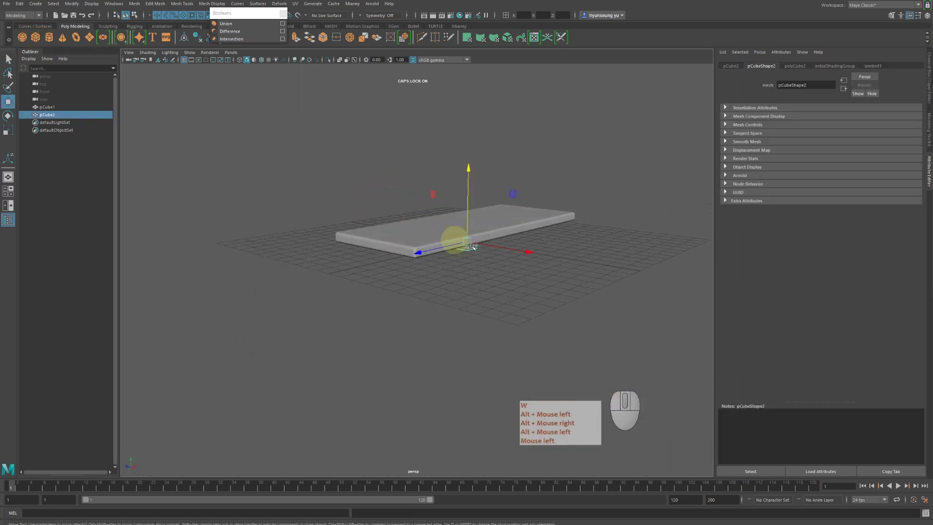
{"action": "left_click_drag", "start_coordinate": [475, 171], "coordinate": [442, 209]}
{"action": "left_click_drag", "start_coordinate": [427, 244], "coordinate": [341, 286]}
{"action": "left_click_drag", "start_coordinate": [457, 315], "coordinate": [422, 283]}
{"action": "mouse_move", "coordinate": [327, 275]}
{"action": "left_mouse_down"}
{"action": "mouse_move", "coordinate": [298, 289]}
{"action": "mouse_move", "coordinate": [327, 287]}
{"action": "left_mouse_up"}
{"action": "key", "text": "g"}
{"action": "right_click_drag", "start_coordinate": [327, 287], "coordinate": [462, 304], "text": "alt"}
{"action": "middle_click", "coordinate": [435, 257]}
{"action": "key", "text": "z"}
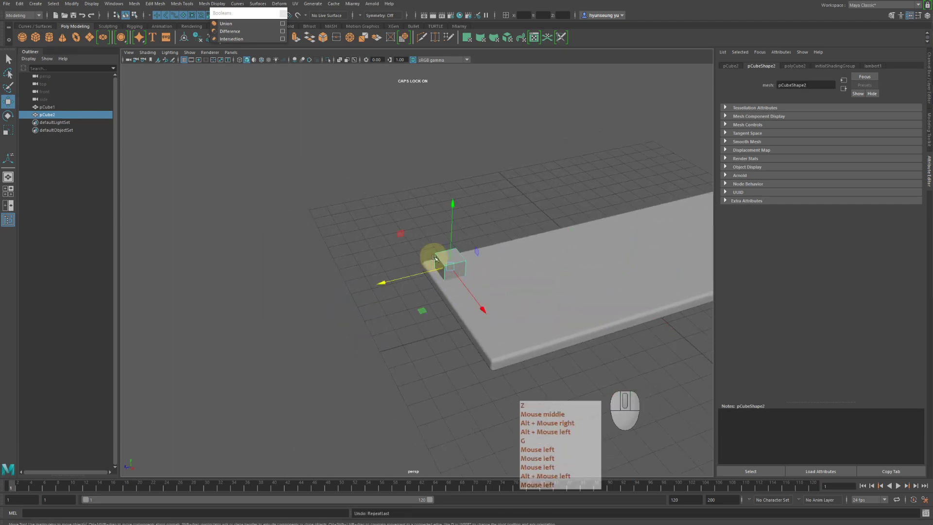
Step: Bevel the small cube with 3 segments and a fraction of 0.1
{"action": "left_click", "coordinate": [135, 4]}
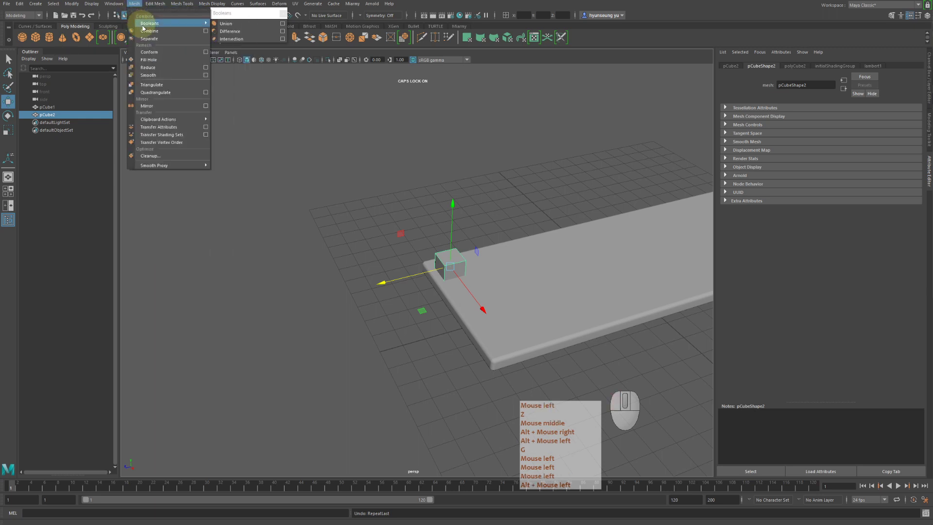
{"action": "left_click", "coordinate": [166, 32]}
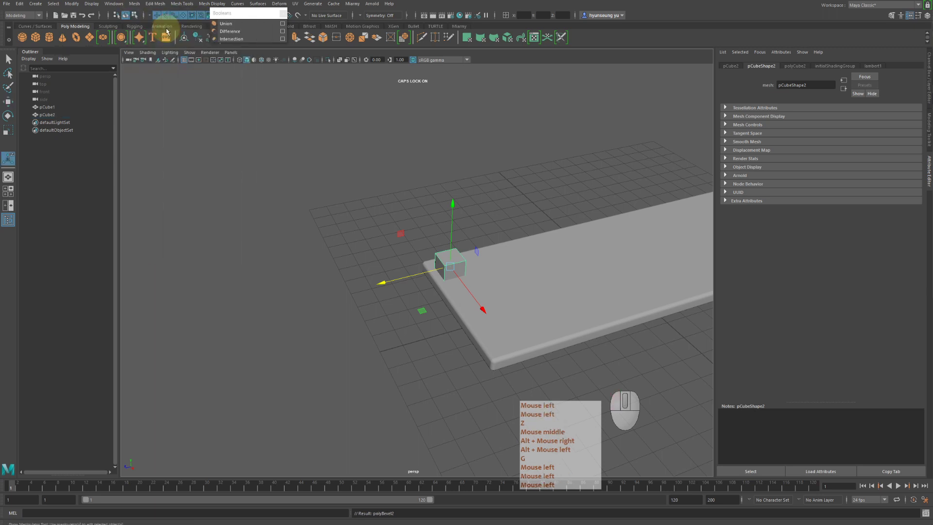
{"action": "left_click_drag", "start_coordinate": [395, 160], "coordinate": [289, 86], "text": "alt"}
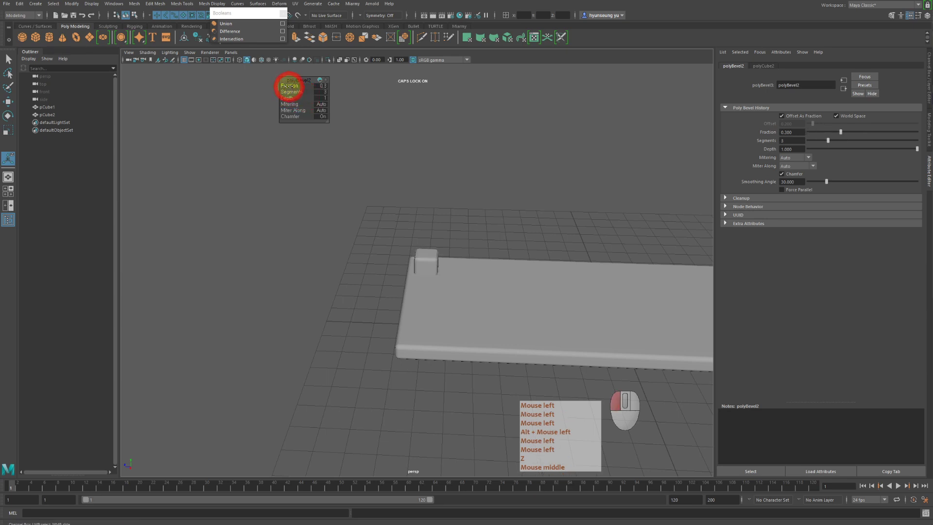
{"action": "left_click_drag", "start_coordinate": [340, 146], "coordinate": [437, 194], "text": "alt"}
{"action": "right_click_drag", "start_coordinate": [437, 195], "coordinate": [515, 212], "text": "alt"}
{"action": "left_click_drag", "start_coordinate": [515, 211], "coordinate": [535, 206], "text": "alt"}
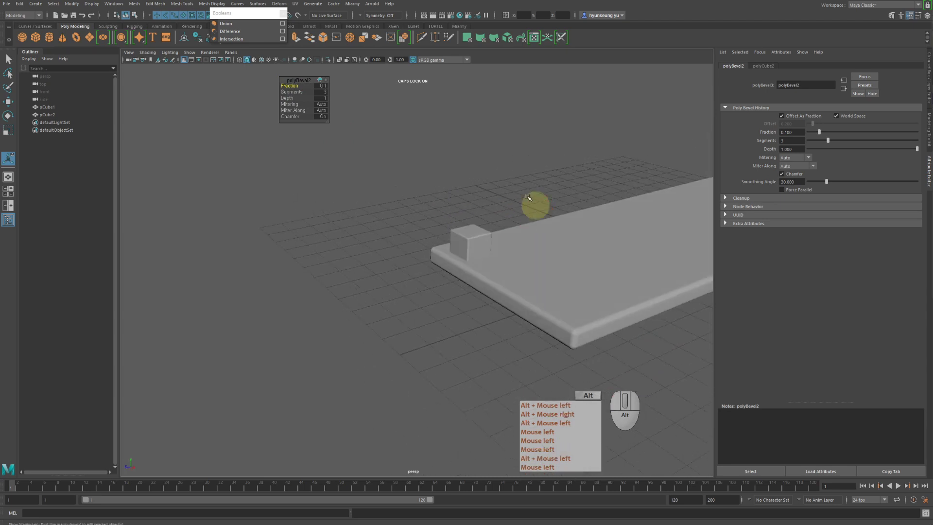
Step: Select the bevelled cube, shift it inward from the slab's corner and adjust its height on the surface
{"action": "left_click_drag", "start_coordinate": [569, 234], "coordinate": [508, 265], "text": "alt"}
{"action": "left_click", "coordinate": [508, 265]}
{"action": "left_click", "coordinate": [435, 293]}
{"action": "key", "text": "w"}
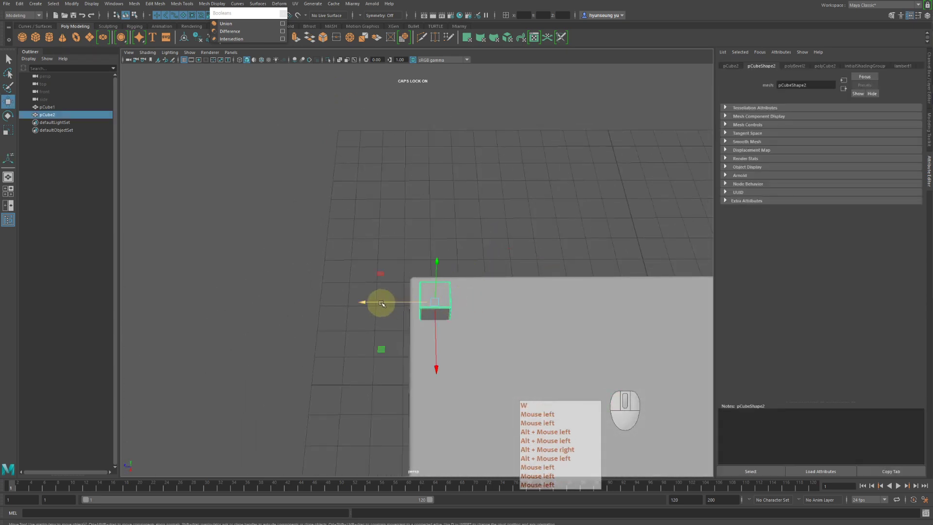
{"action": "left_click_drag", "start_coordinate": [382, 304], "coordinate": [397, 301]}
{"action": "left_click_drag", "start_coordinate": [458, 266], "coordinate": [456, 271]}
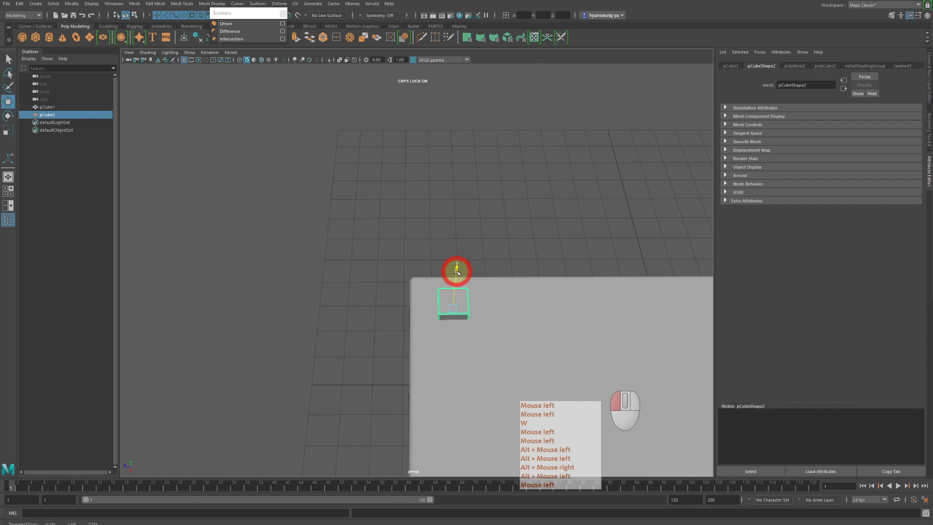
Step: Switch to the full-size top view with wireframe display, centred on the small cube's end of the slab
{"action": "key", "text": "space"}
{"action": "key", "text": "space"}
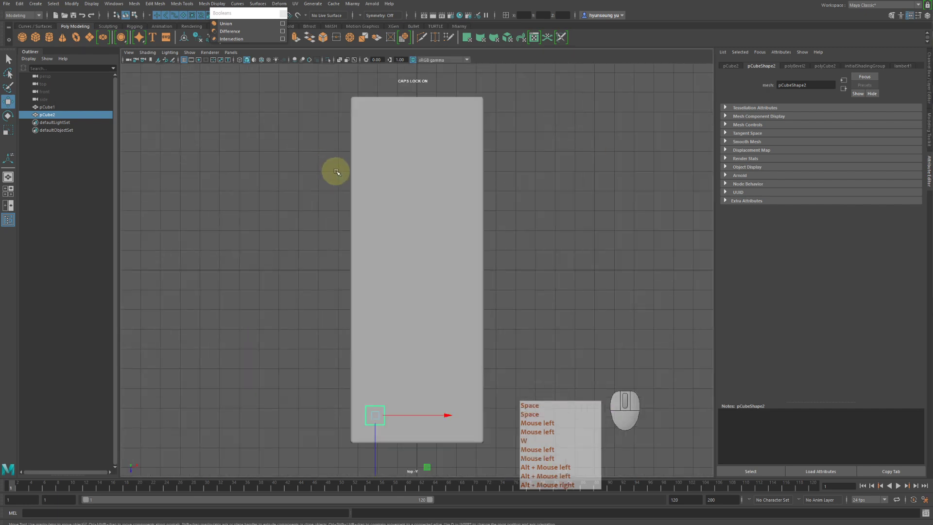
{"action": "key", "text": "4"}
{"action": "middle_click_drag", "start_coordinate": [483, 284], "coordinate": [445, 289], "text": "alt"}
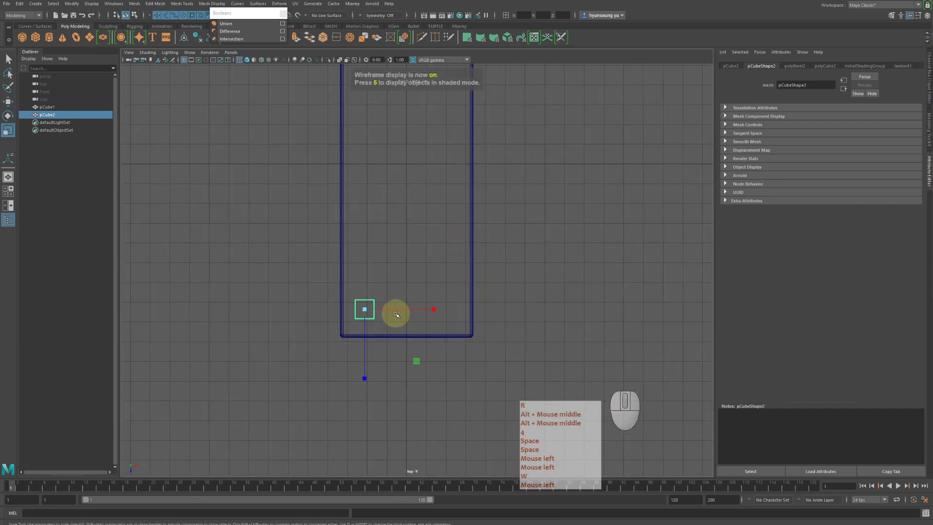
{"action": "key", "text": "r"}
{"action": "middle_click", "coordinate": [394, 315]}
{"action": "key", "text": "z"}
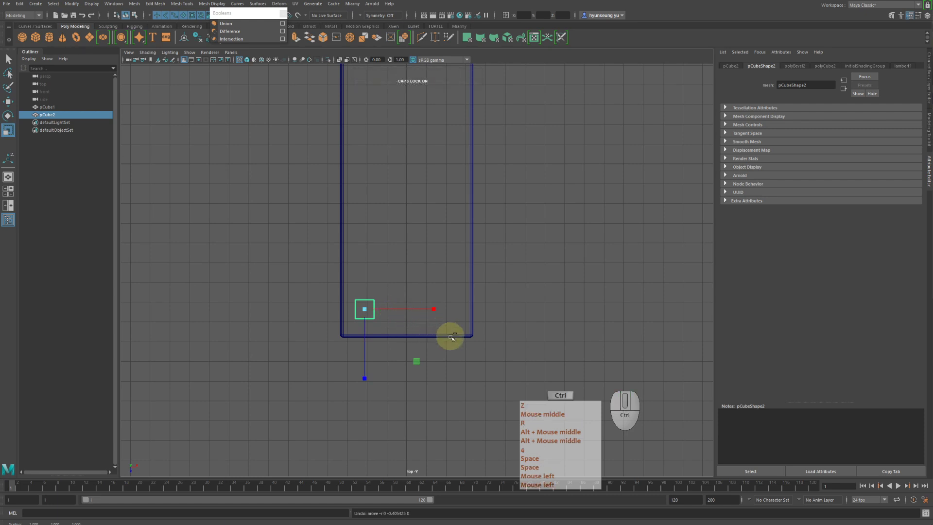
Step: Duplicate the small cube and move the copy along the Z axis, leaving a gap between them
{"action": "key", "text": "ctrl+d"}
{"action": "key", "text": "w"}
{"action": "left_click_drag", "start_coordinate": [365, 375], "coordinate": [368, 349]}
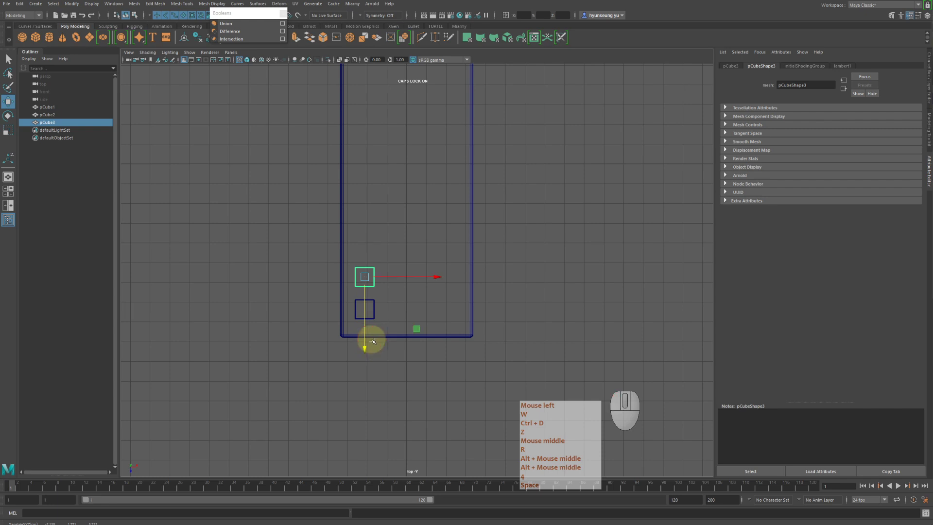
{"action": "left_click", "coordinate": [395, 320]}
{"action": "left_click", "coordinate": [370, 277]}
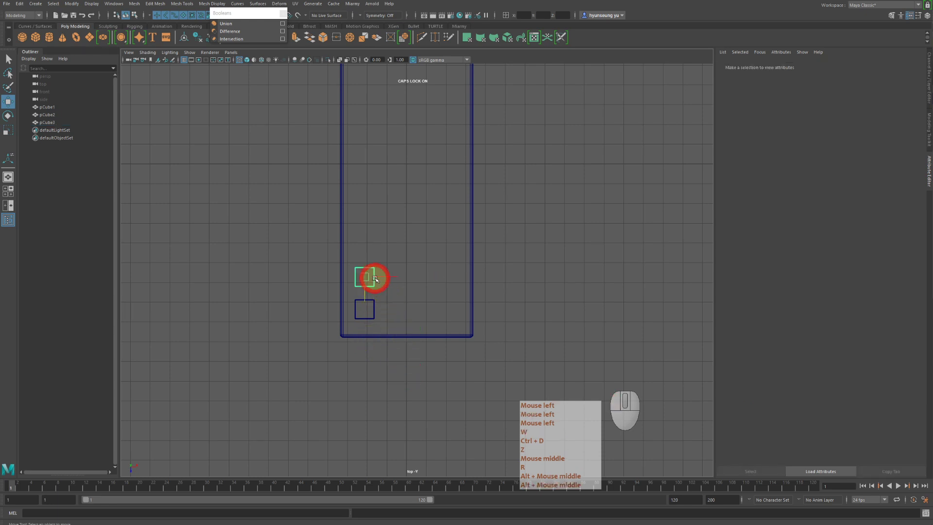
Step: Duplicate the copied cube right beside itself along Z, then repeat the offset twice for a row of four
{"action": "key", "text": "shift+d"}
{"action": "left_click_drag", "start_coordinate": [366, 348], "coordinate": [368, 342]}
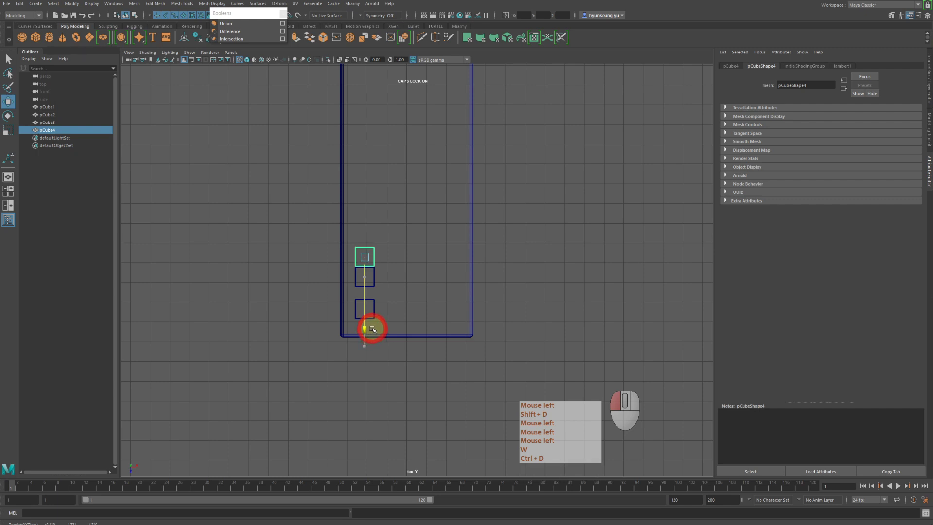
{"action": "key", "text": "shift+d"}
{"action": "key", "text": "shift+d"}
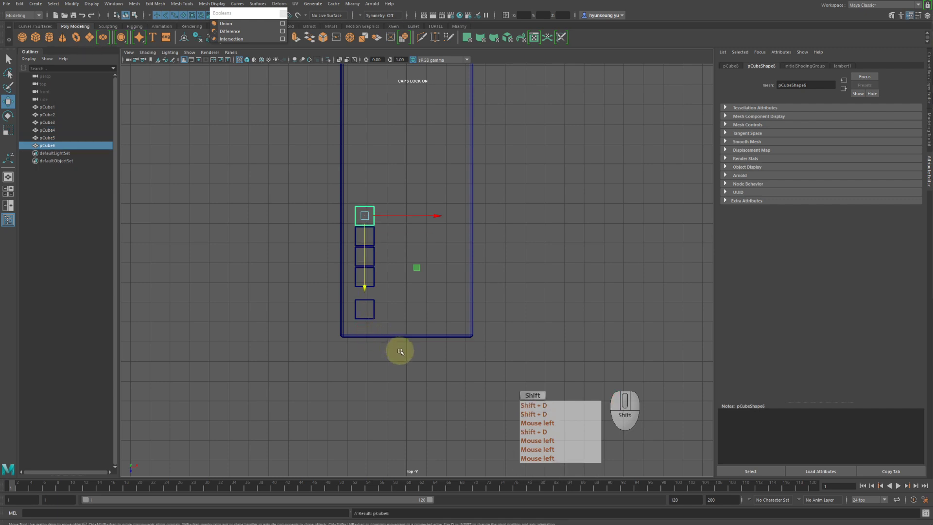
Step: Duplicate the four-cube group along the Z axis twice with equal gaps, making three groups of four
{"action": "left_click_drag", "start_coordinate": [355, 196], "coordinate": [373, 234]}
{"action": "key", "text": "shift+d"}
{"action": "middle_click_drag", "start_coordinate": [410, 233], "coordinate": [381, 344], "text": "alt"}
{"action": "key", "text": "shift+d"}
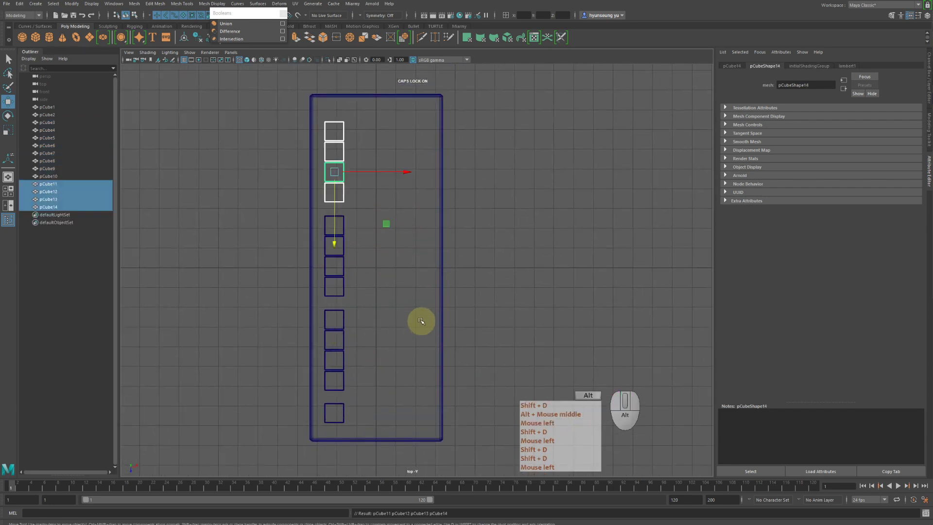
Step: Duplicate the four-cube group nearest the single cube and move the copy along X to start a second column
{"action": "middle_click_drag", "start_coordinate": [421, 321], "coordinate": [393, 263], "text": "alt"}
{"action": "left_click", "coordinate": [542, 315]}
{"action": "left_click_drag", "start_coordinate": [368, 277], "coordinate": [382, 362]}
{"action": "key", "text": "shift+d"}
{"action": "left_click_drag", "start_coordinate": [441, 331], "coordinate": [469, 333]}
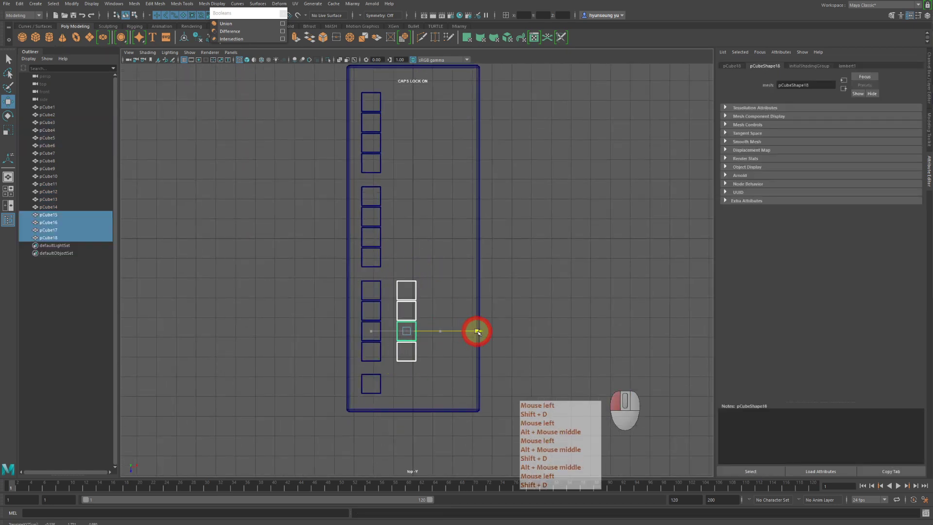
Step: Stagger the second column's four cubes slightly along Z, then duplicate them twice end to end into a column of twelve
{"action": "left_click", "coordinate": [461, 356]}
{"action": "left_click_drag", "start_coordinate": [406, 267], "coordinate": [425, 374]}
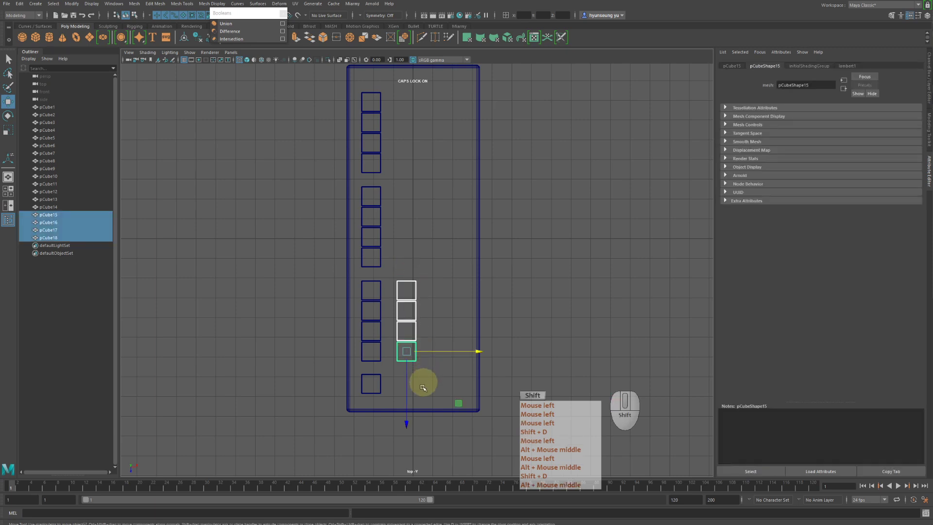
{"action": "left_click_drag", "start_coordinate": [406, 411], "coordinate": [415, 343]}
{"action": "key", "text": "shift+d"}
{"action": "key", "text": "shift+d"}
{"action": "middle_click_drag", "start_coordinate": [429, 312], "coordinate": [427, 336], "text": "alt"}
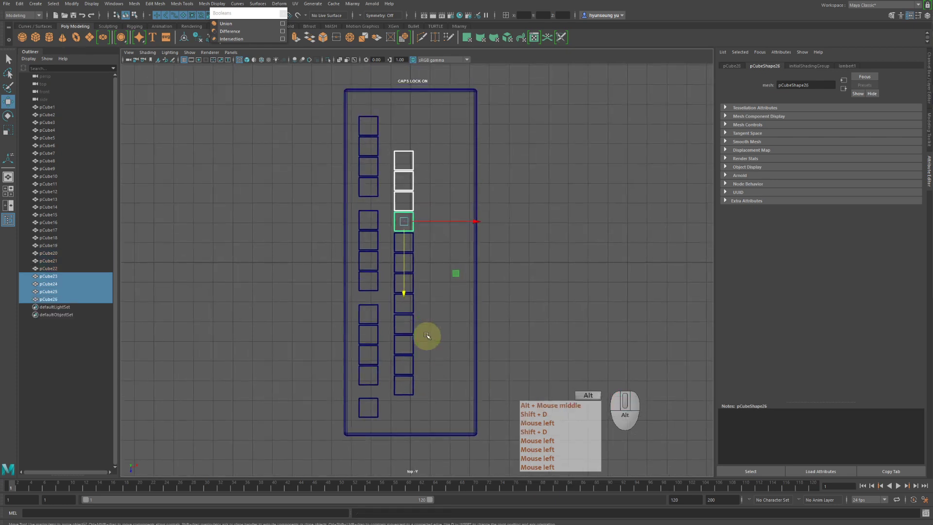
Step: Duplicate the column of twelve cubes and place the copy alongside it on X, staggered by about half a key along Z
{"action": "left_click", "coordinate": [437, 317]}
{"action": "left_click_drag", "start_coordinate": [399, 145], "coordinate": [419, 385]}
{"action": "middle_click_drag", "start_coordinate": [444, 316], "coordinate": [445, 277], "text": "alt"}
{"action": "key", "text": "shift+d"}
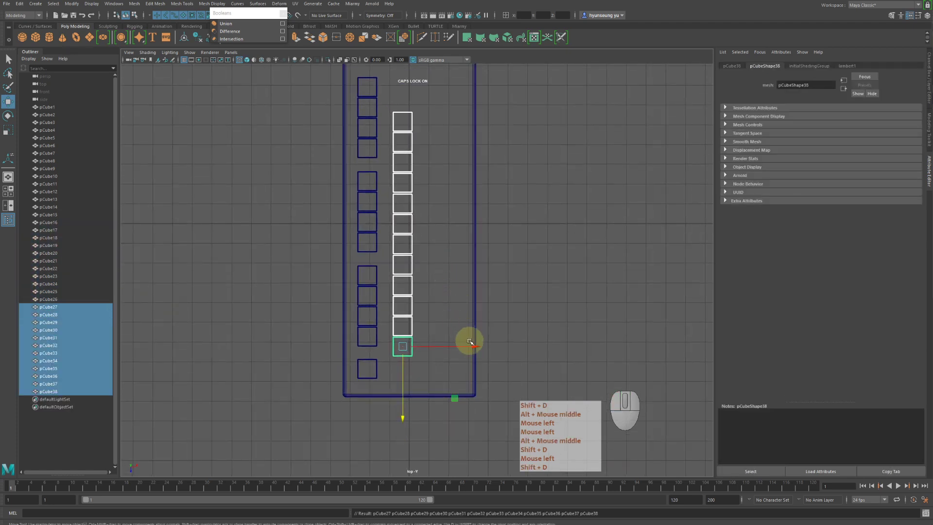
{"action": "left_click_drag", "start_coordinate": [476, 346], "coordinate": [494, 346]}
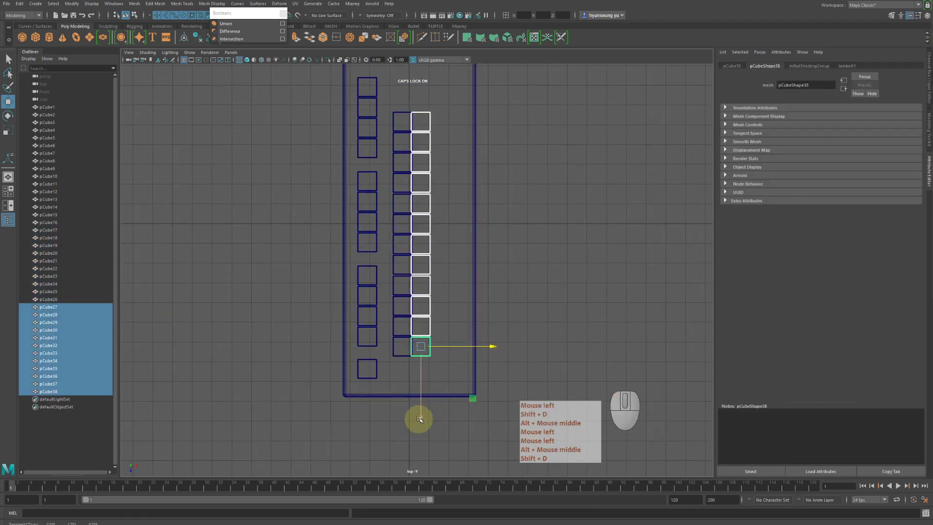
{"action": "left_click_drag", "start_coordinate": [419, 419], "coordinate": [432, 398]}
{"action": "left_click_drag", "start_coordinate": [483, 343], "coordinate": [491, 336]}
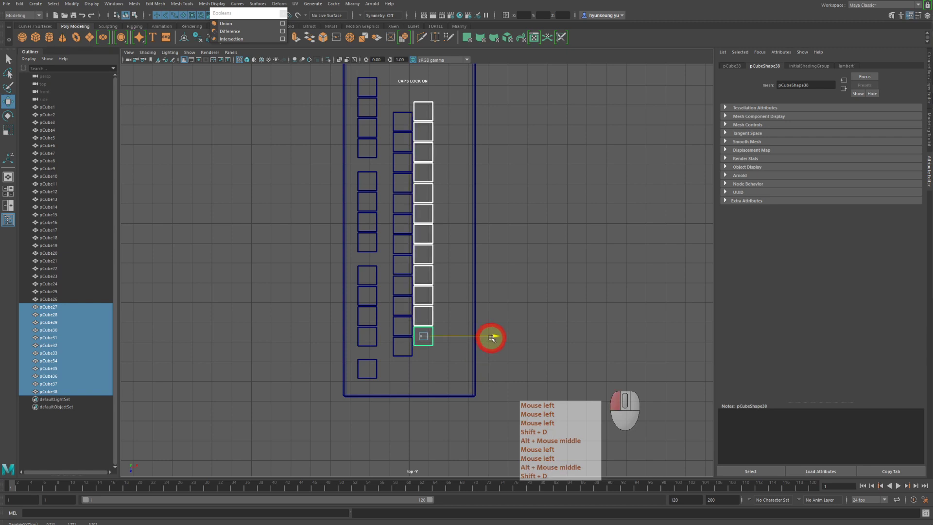
Step: Repeat the duplicate with the same offset to add a third staggered column of twelve cubes, then clear the selection
{"action": "key", "text": "shift+d"}
{"action": "middle_click_drag", "start_coordinate": [527, 241], "coordinate": [517, 258], "text": "alt"}
{"action": "left_click", "coordinate": [525, 263]}
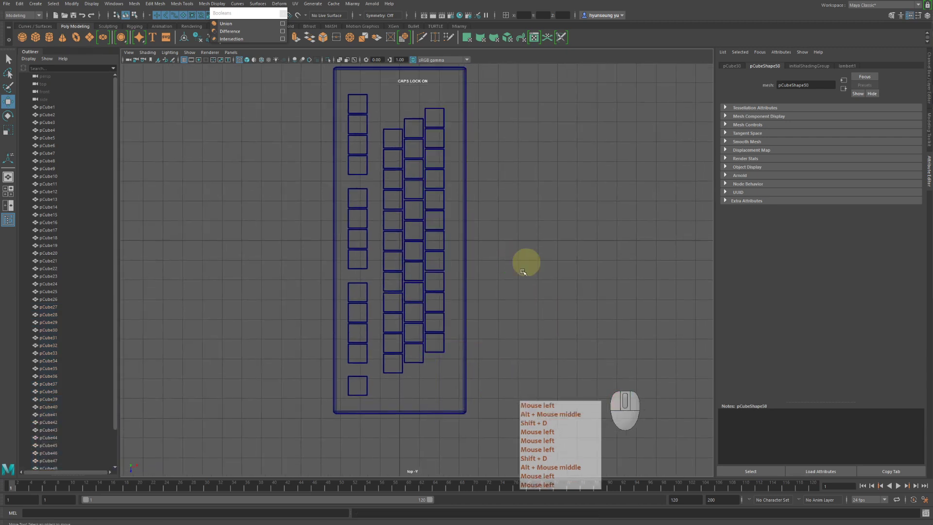
Step: Duplicate the end cube of each of the three staggered columns and move the copies along Z to extend each column by one key
{"action": "left_click", "coordinate": [394, 368]}
{"action": "middle_click_drag", "start_coordinate": [423, 381], "coordinate": [439, 343], "text": "alt"}
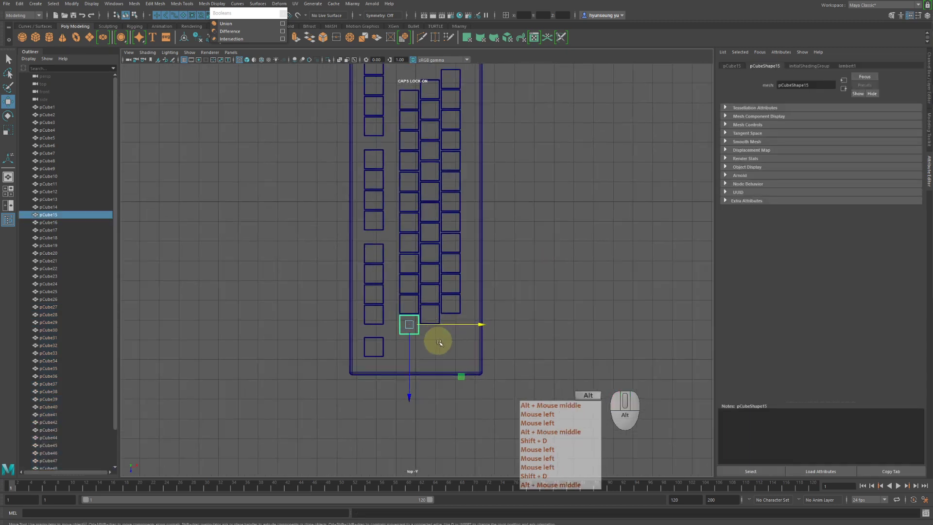
{"action": "left_click", "coordinate": [452, 314], "text": "shift"}
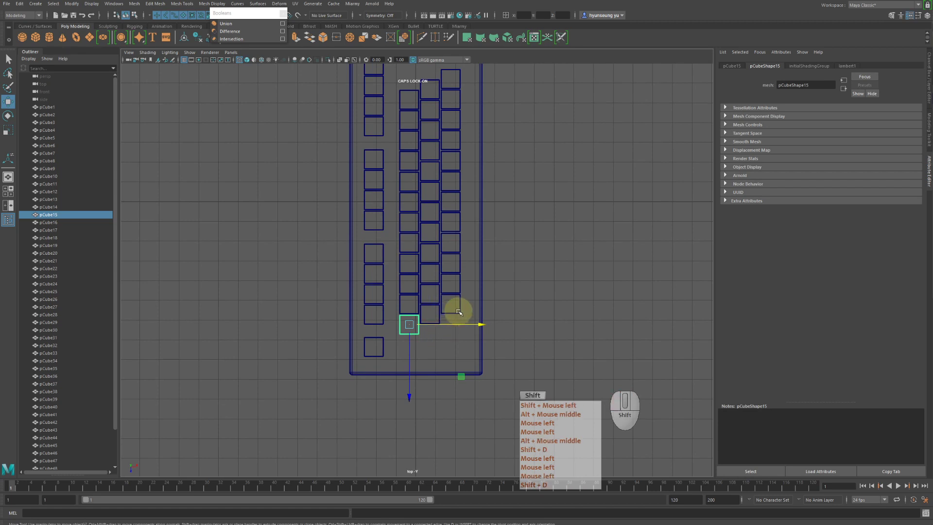
{"action": "left_click", "coordinate": [459, 312], "text": "shift"}
{"action": "left_click", "coordinate": [439, 317], "text": "shift"}
{"action": "key", "text": "shift+d"}
{"action": "left_click_drag", "start_coordinate": [430, 357], "coordinate": [432, 375]}
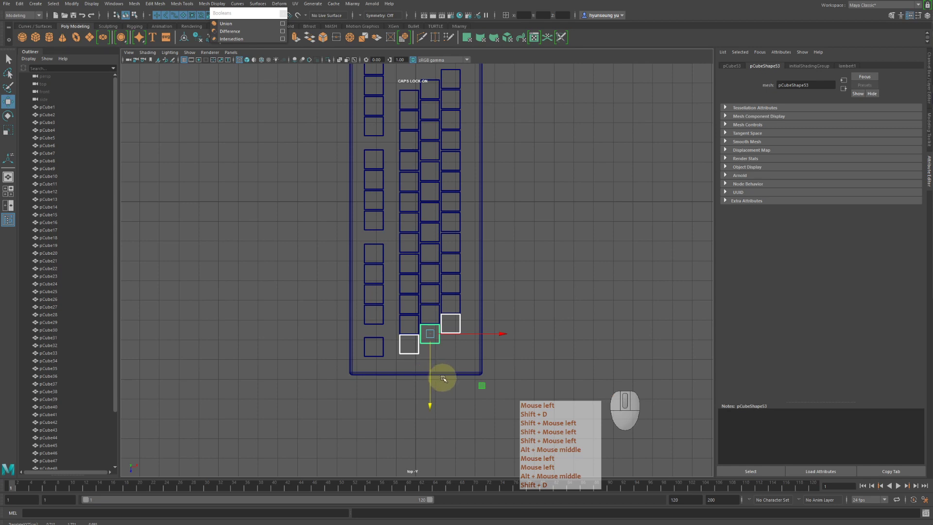
{"action": "left_click", "coordinate": [446, 376]}
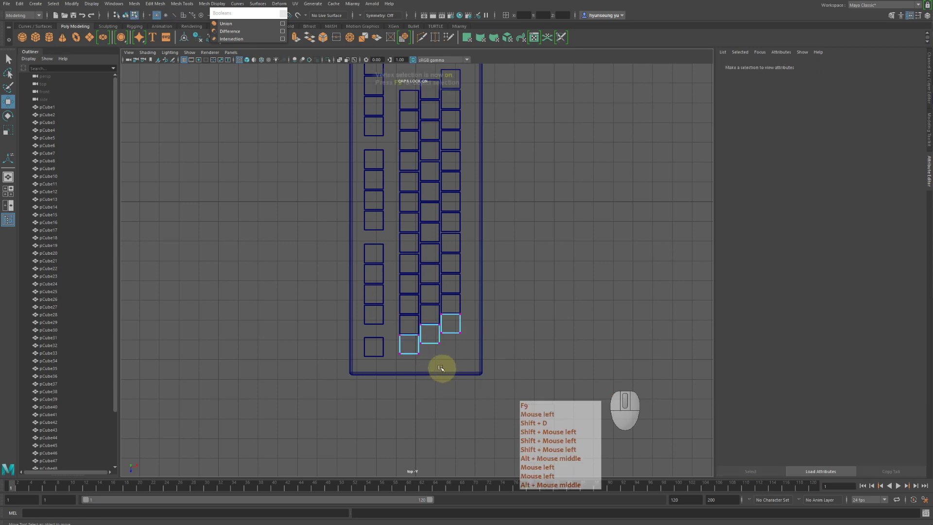
Step: Switch the three new end cubes to vertex editing and select the vertices along their outer edges
{"action": "key", "text": "F9"}
{"action": "left_click_drag", "start_coordinate": [439, 394], "coordinate": [418, 348]}
{"action": "left_click", "coordinate": [441, 353], "text": "ctrl+shift"}
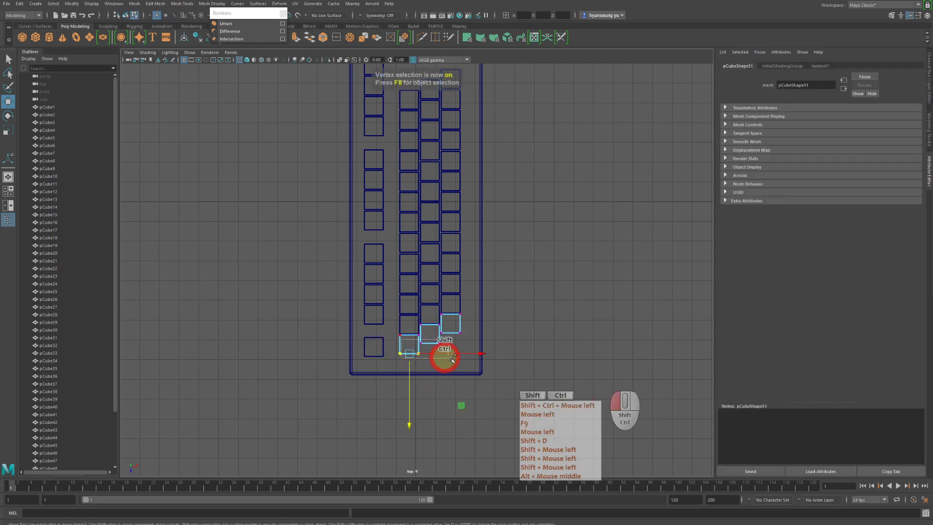
{"action": "left_click", "coordinate": [444, 334], "text": "ctrl+shift"}
{"action": "key", "text": "x"}
{"action": "key", "text": "z"}
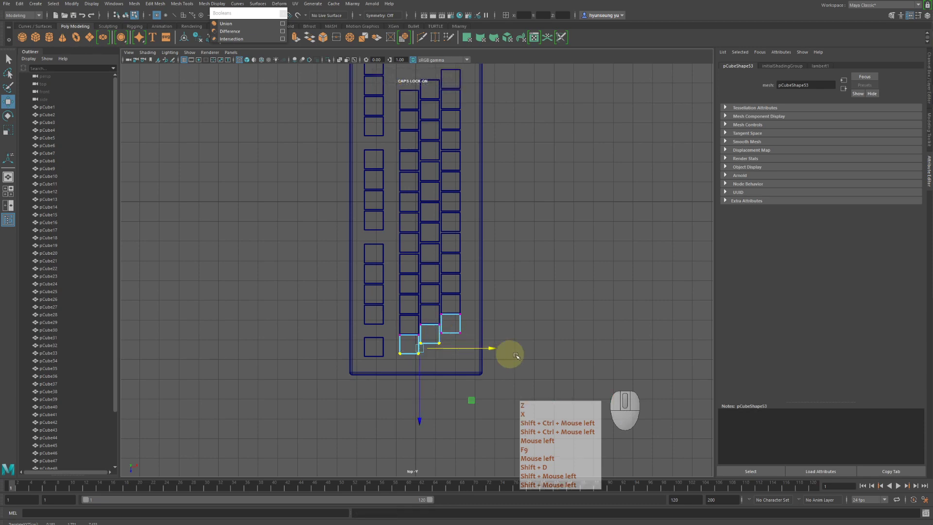
{"action": "left_click_drag", "start_coordinate": [509, 354], "coordinate": [436, 329], "text": "ctrl+shift"}
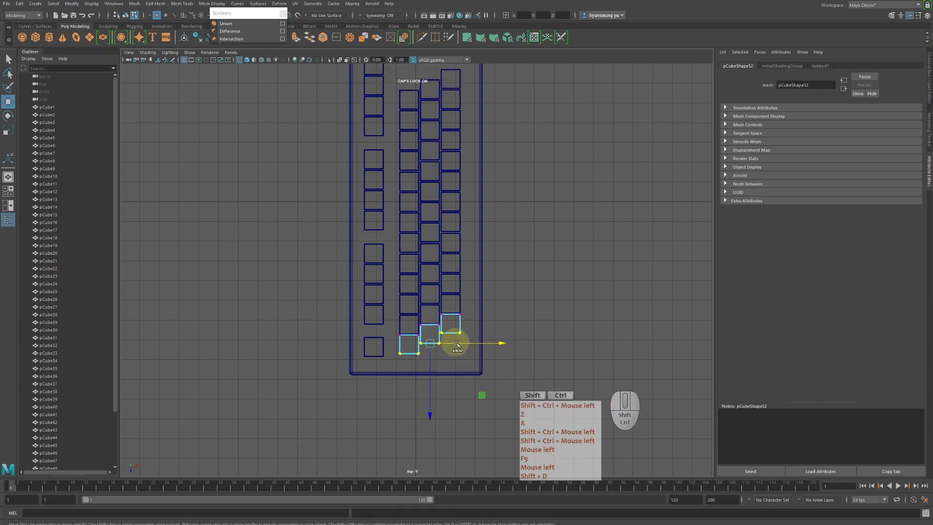
{"action": "right_click_drag", "start_coordinate": [437, 368], "coordinate": [467, 340], "text": "alt"}
{"action": "middle_click_drag", "start_coordinate": [467, 340], "coordinate": [488, 313], "text": "alt"}
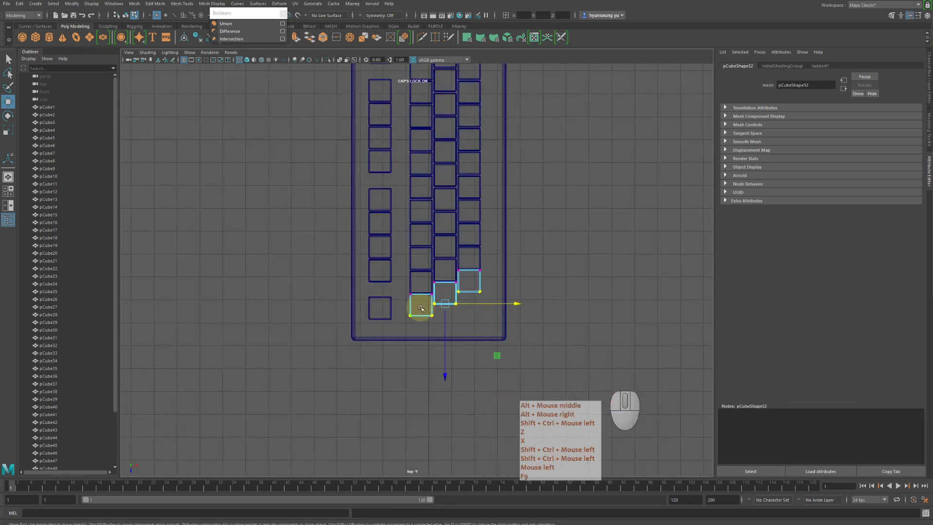
Step: Stretch the end keys of the middle and outer columns along Z to line up with the neighbouring end key, then return to object mode
{"action": "left_click_drag", "start_coordinate": [420, 300], "coordinate": [461, 310]}
{"action": "key", "text": "w"}
{"action": "left_click_drag", "start_coordinate": [445, 364], "coordinate": [444, 374]}
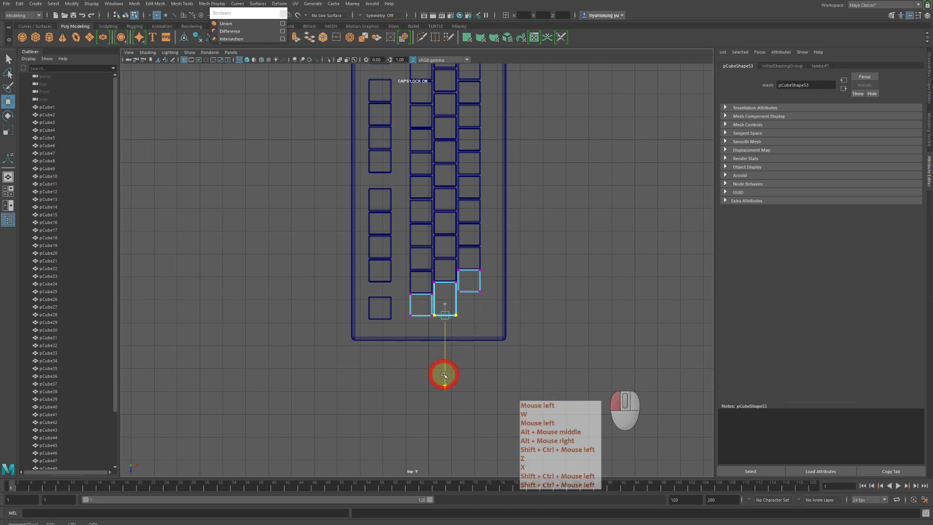
{"action": "left_click_drag", "start_coordinate": [446, 293], "coordinate": [493, 302]}
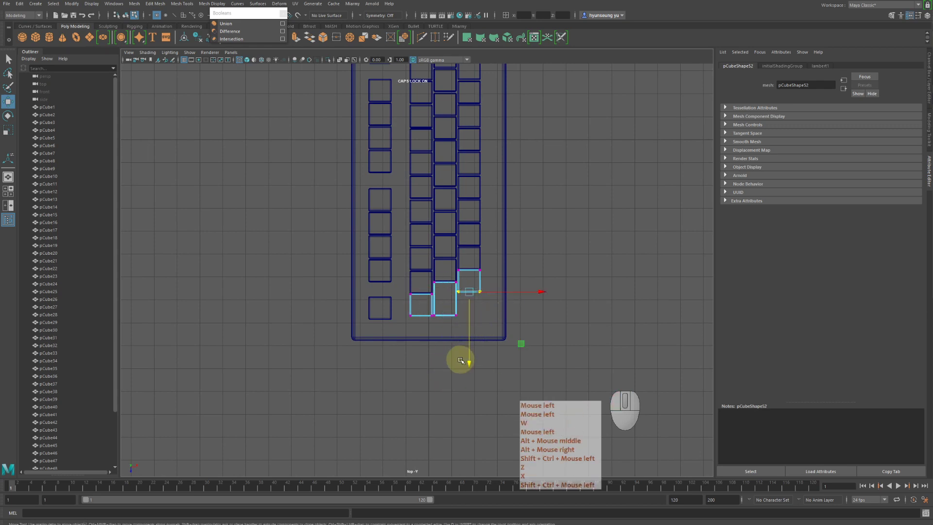
{"action": "left_click_drag", "start_coordinate": [470, 362], "coordinate": [469, 362]}
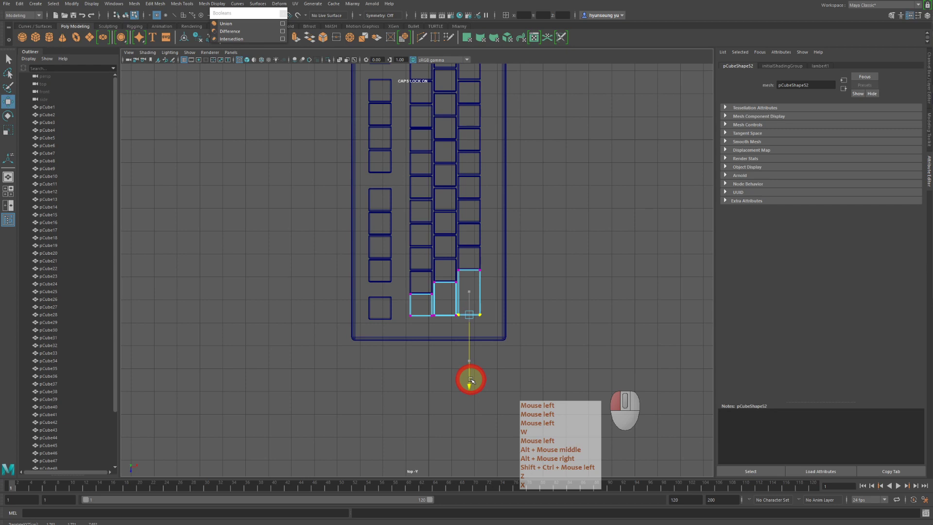
{"action": "left_click_drag", "start_coordinate": [471, 382], "coordinate": [472, 382]}
{"action": "middle_click_drag", "start_coordinate": [521, 282], "coordinate": [504, 313], "text": "alt"}
{"action": "right_click_drag", "start_coordinate": [587, 211], "coordinate": [602, 206]}
{"action": "left_click", "coordinate": [592, 237]}
Step: Duplicate the longest end key, move the copy along X beside the third column, and shift it along Z toward the middle
{"action": "middle_click_drag", "start_coordinate": [461, 336], "coordinate": [445, 354], "text": "alt"}
{"action": "left_click", "coordinate": [447, 359]}
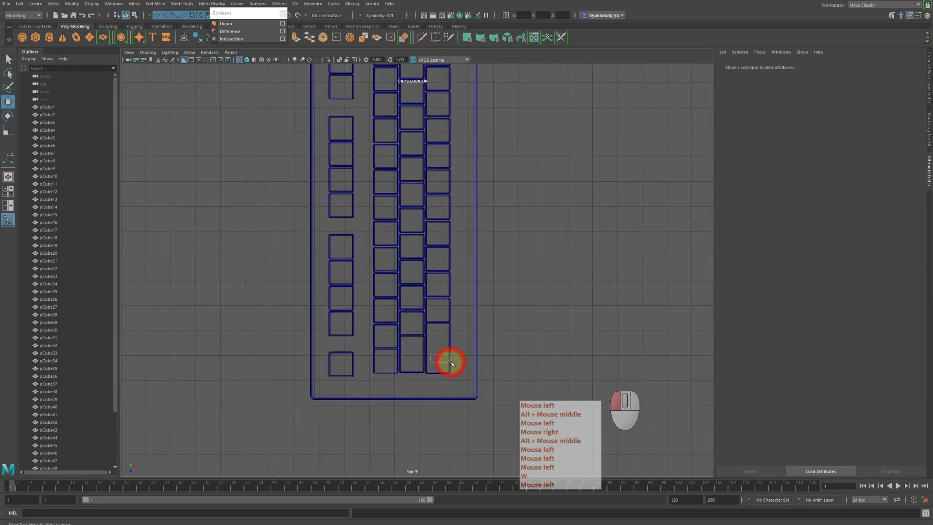
{"action": "key", "text": "w"}
{"action": "left_click_drag", "start_coordinate": [479, 337], "coordinate": [530, 335]}
{"action": "key", "text": "z"}
{"action": "key", "text": "ctrl+d"}
{"action": "key", "text": "z"}
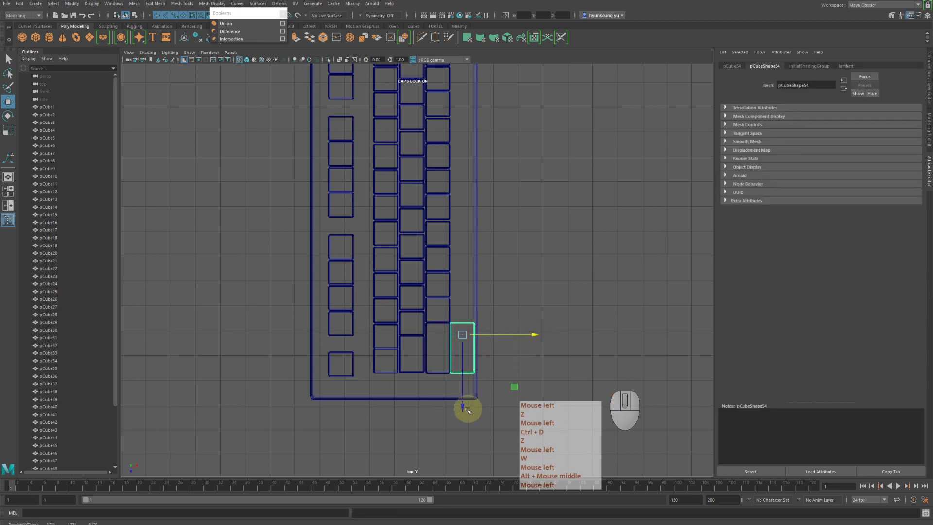
{"action": "left_click_drag", "start_coordinate": [468, 411], "coordinate": [471, 256]}
{"action": "middle_click_drag", "start_coordinate": [471, 256], "coordinate": [512, 260], "text": "alt"}
Step: Stretch the copied key's vertices at both ends along Z to form a long spacebar, then return to object mode
{"action": "right_click", "coordinate": [531, 241]}
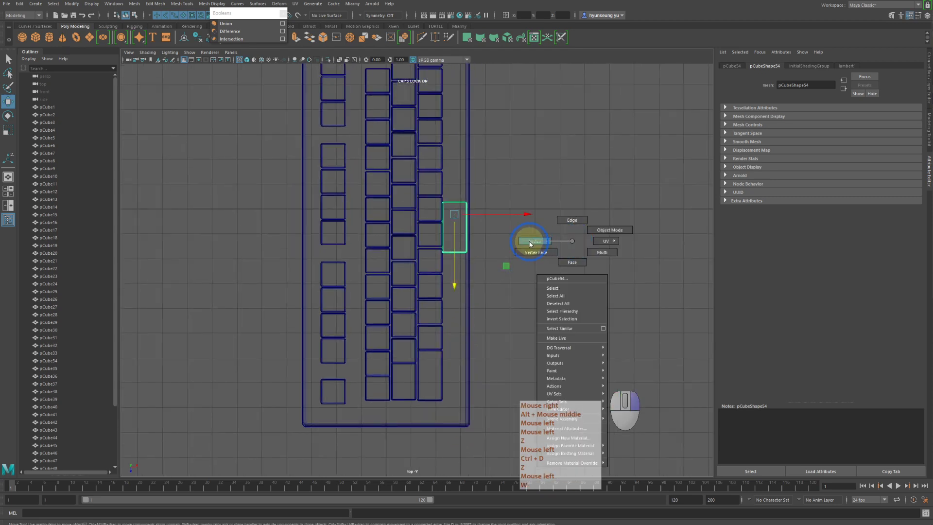
{"action": "left_click_drag", "start_coordinate": [418, 216], "coordinate": [515, 291]}
{"action": "key", "text": "w"}
{"action": "left_click_drag", "start_coordinate": [453, 308], "coordinate": [458, 417]}
{"action": "left_click_drag", "start_coordinate": [550, 275], "coordinate": [426, 171]}
{"action": "key", "text": "w"}
{"action": "left_click_drag", "start_coordinate": [454, 271], "coordinate": [460, 185]}
{"action": "right_click_drag", "start_coordinate": [525, 194], "coordinate": [554, 206], "text": "alt"}
{"action": "right_click", "coordinate": [579, 194]}
{"action": "left_click", "coordinate": [611, 177]}
Step: Select all the key cubes in the perspective view, leaving the base slab unselected
{"action": "key", "text": "space"}
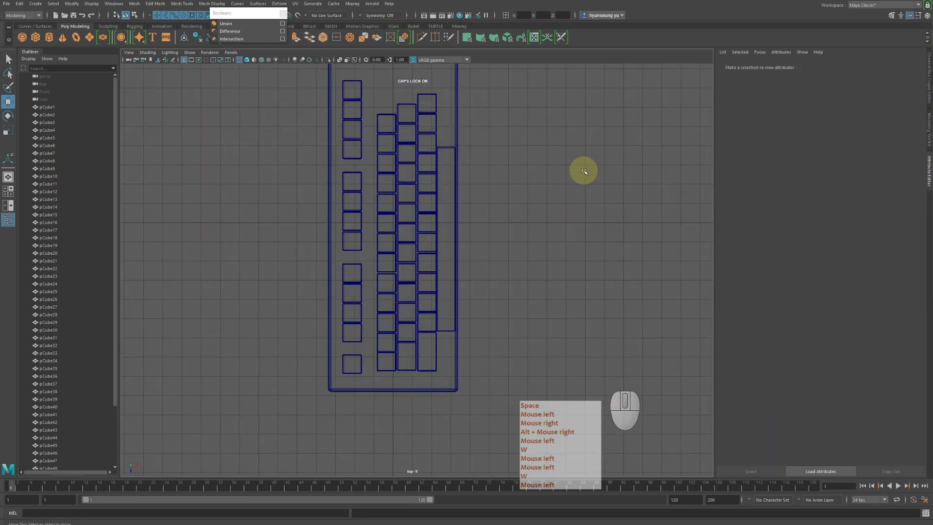
{"action": "key", "text": "space"}
{"action": "right_click_drag", "start_coordinate": [564, 166], "coordinate": [537, 208], "text": "alt"}
{"action": "left_click_drag", "start_coordinate": [537, 208], "coordinate": [525, 201], "text": "alt"}
{"action": "middle_click_drag", "start_coordinate": [525, 202], "coordinate": [516, 197], "text": "alt"}
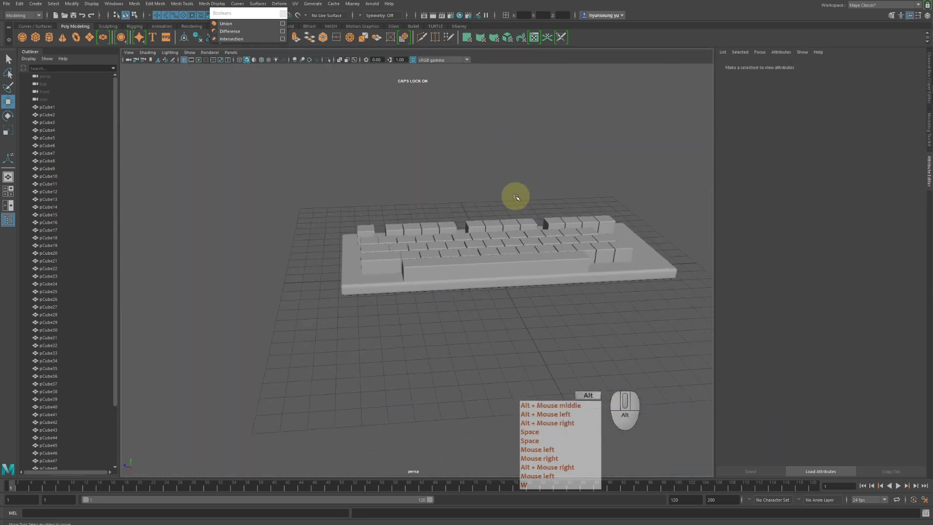
{"action": "left_click_drag", "start_coordinate": [516, 197], "coordinate": [477, 235], "text": "alt"}
{"action": "left_click", "coordinate": [478, 228], "text": "ctrl"}
{"action": "key", "text": "w"}
{"action": "left_click_drag", "start_coordinate": [432, 147], "coordinate": [463, 177]}
Step: In a wireframe side view, raise the bottom vertices of all keys along Y to just inside the slab's top surface
{"action": "key", "text": "space"}
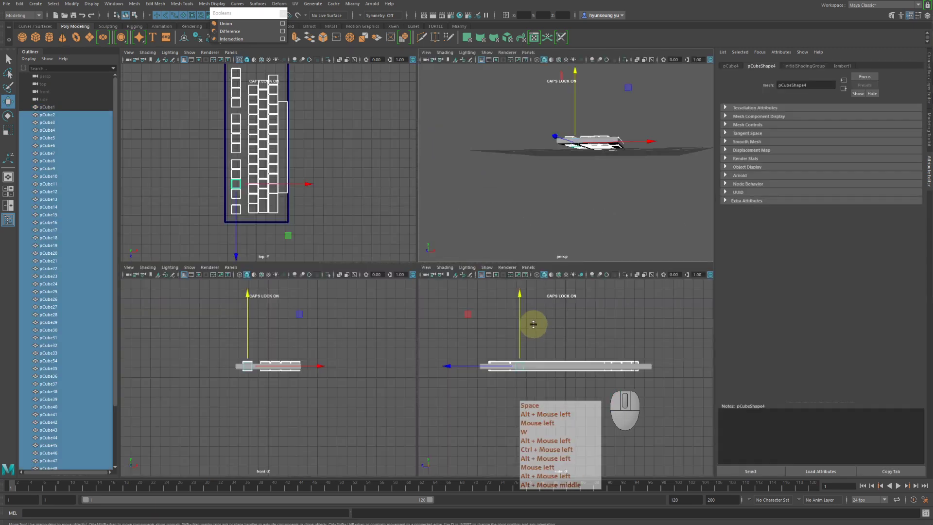
{"action": "key", "text": "space"}
{"action": "middle_click_drag", "start_coordinate": [516, 333], "coordinate": [479, 285], "text": "alt"}
{"action": "key", "text": "4"}
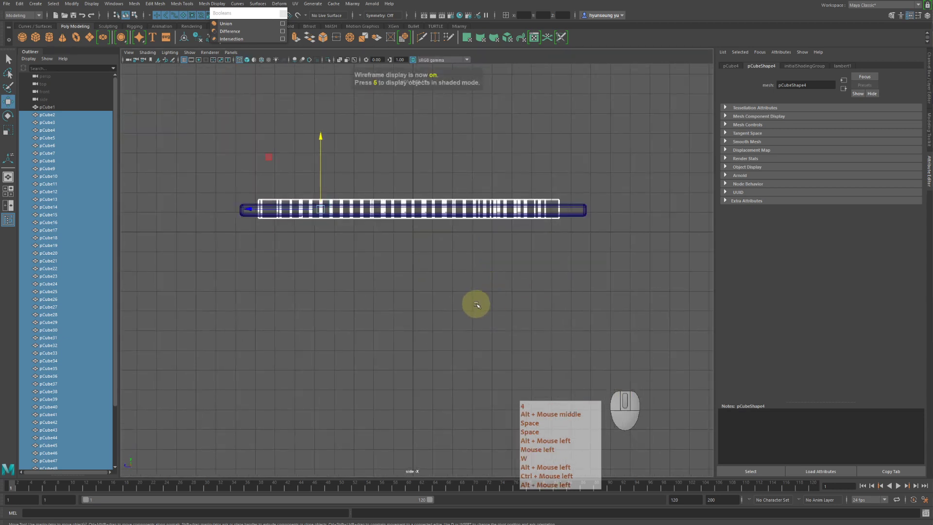
{"action": "key", "text": "F9"}
{"action": "left_click_drag", "start_coordinate": [239, 217], "coordinate": [575, 252]}
{"action": "key", "text": "w"}
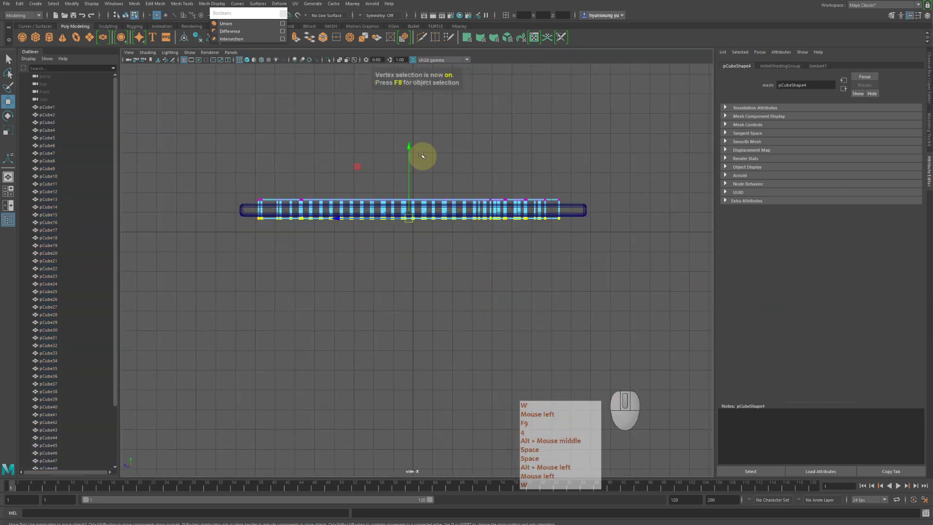
{"action": "left_click_drag", "start_coordinate": [409, 147], "coordinate": [408, 134]}
{"action": "key", "text": "Caps_Lock"}
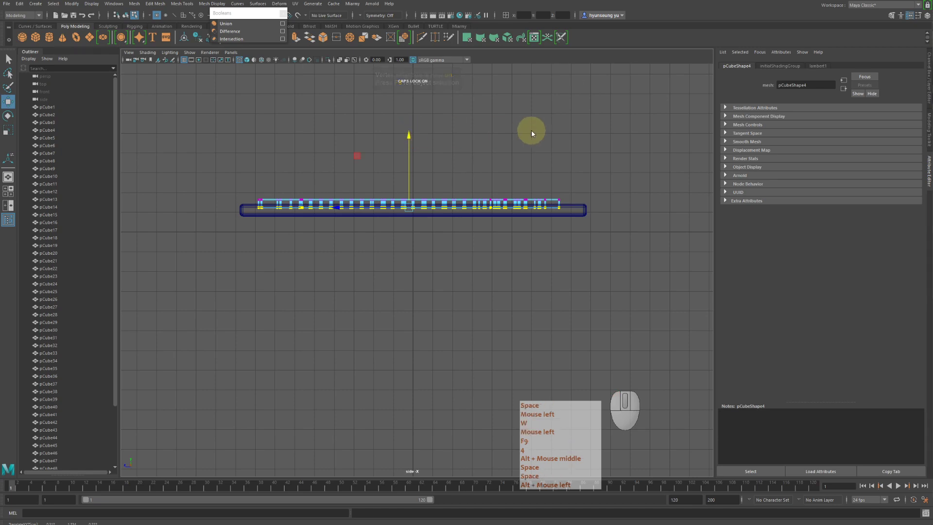
Step: Return the keys to object mode in the perspective view, clear the selection, and inspect the keyboard
{"action": "key", "text": "space"}
{"action": "key", "text": "space"}
{"action": "left_click_drag", "start_coordinate": [574, 146], "coordinate": [526, 181], "text": "alt"}
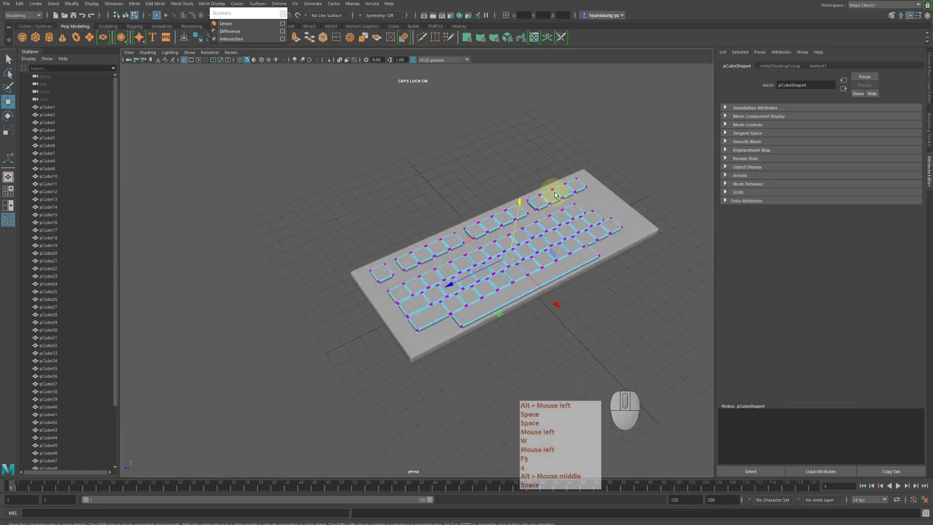
{"action": "key", "text": "q"}
{"action": "right_click_drag", "start_coordinate": [562, 184], "coordinate": [598, 167]}
{"action": "left_click", "coordinate": [603, 203]}
{"action": "left_click_drag", "start_coordinate": [602, 203], "coordinate": [570, 204], "text": "alt"}
{"action": "right_click_drag", "start_coordinate": [571, 204], "coordinate": [666, 222], "text": "alt"}
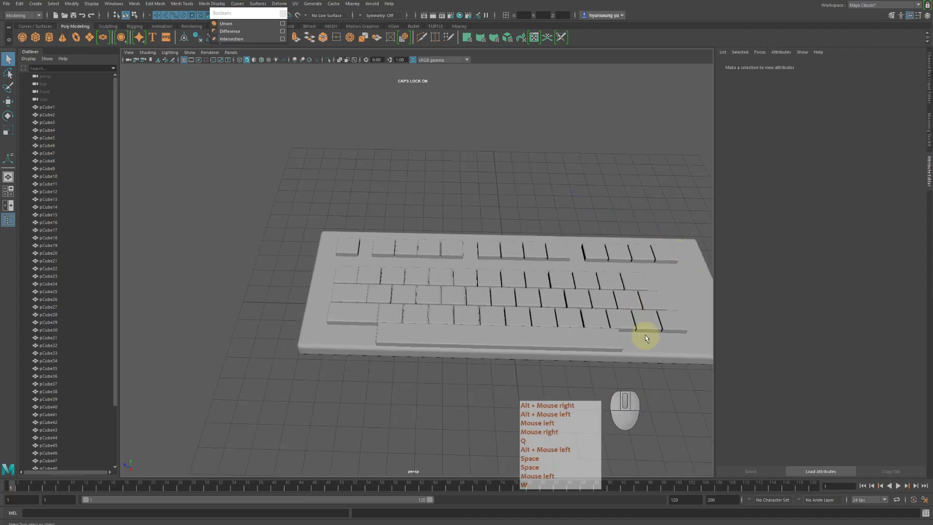
{"action": "middle_click_drag", "start_coordinate": [508, 364], "coordinate": [463, 306], "text": "alt"}
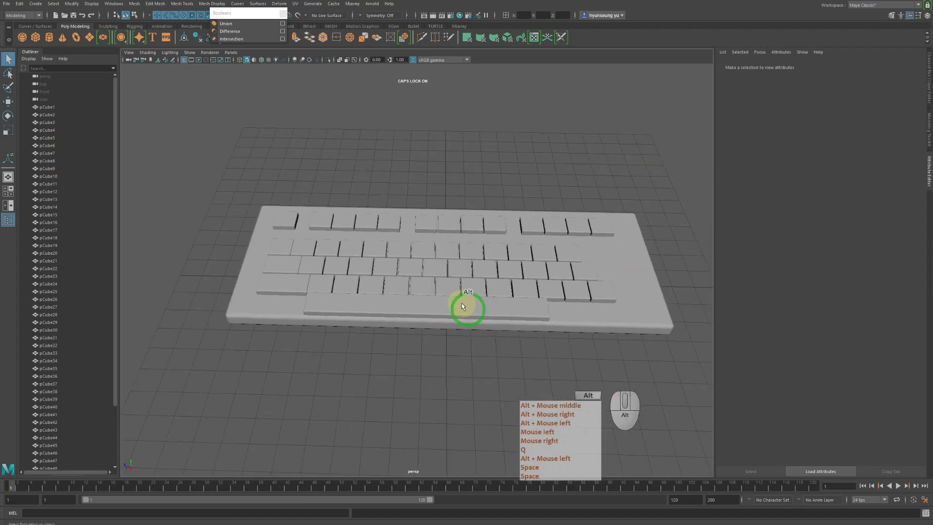
{"action": "left_click_drag", "start_coordinate": [463, 306], "coordinate": [474, 315], "text": "alt"}
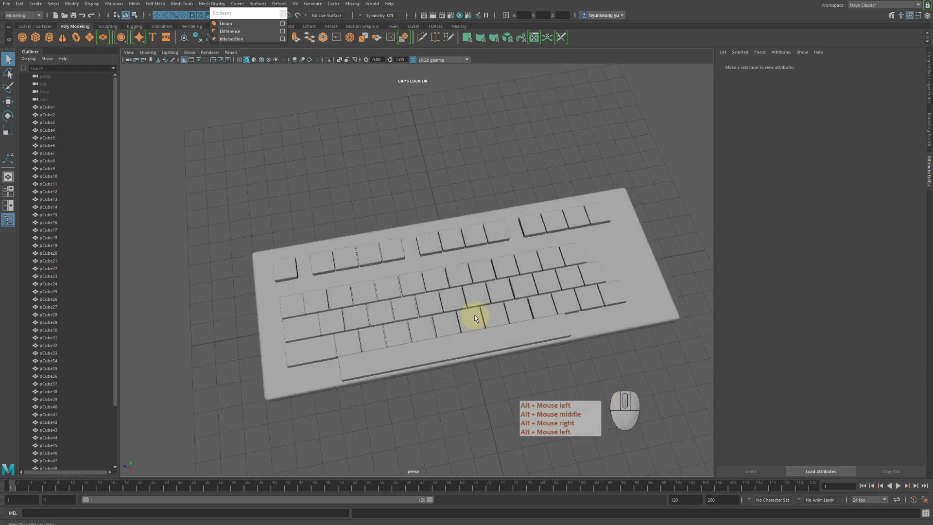
Step: Select the slab and all keys, then open the Hypershade and place it clear of the keyboard
{"action": "left_click_drag", "start_coordinate": [229, 202], "coordinate": [825, 416]}
{"action": "middle_click_drag", "start_coordinate": [646, 304], "coordinate": [564, 249], "text": "alt"}
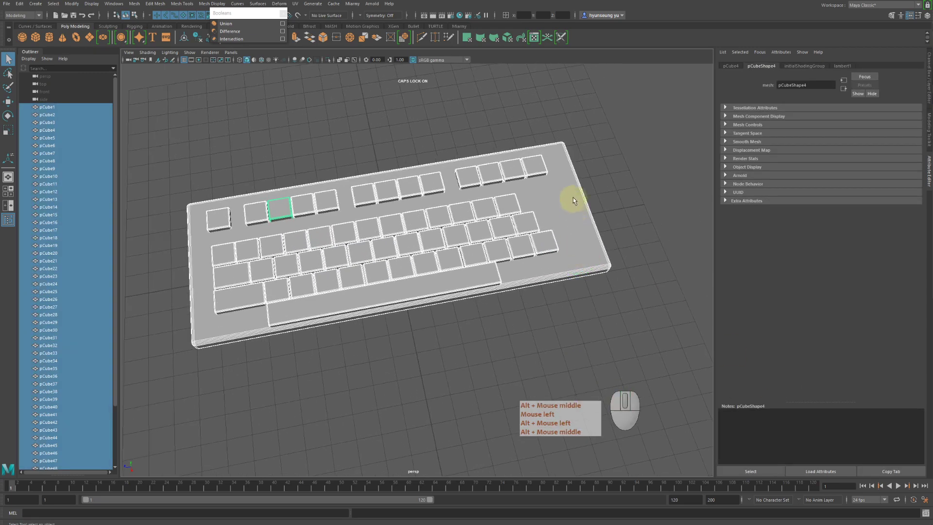
{"action": "right_click", "coordinate": [557, 180]}
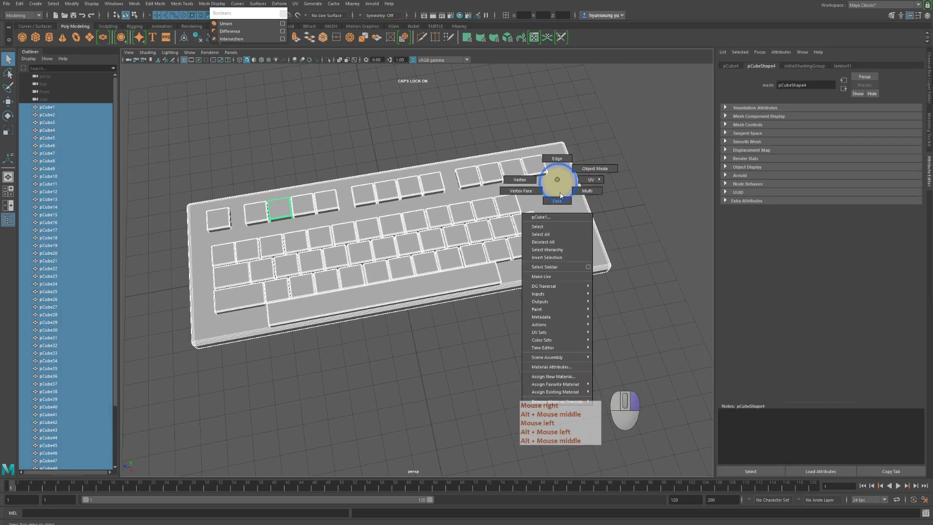
{"action": "left_click", "coordinate": [649, 303]}
{"action": "left_click", "coordinate": [459, 15]}
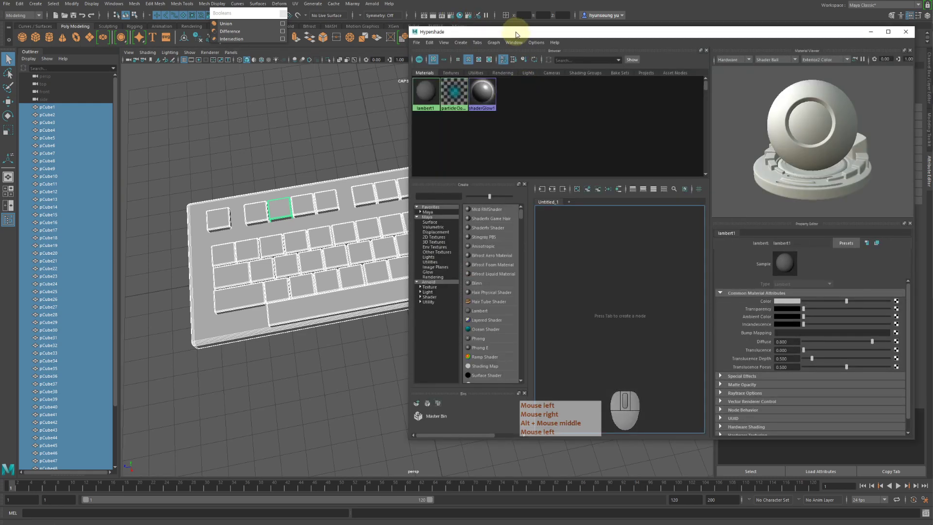
{"action": "left_click_drag", "start_coordinate": [516, 32], "coordinate": [666, 37]}
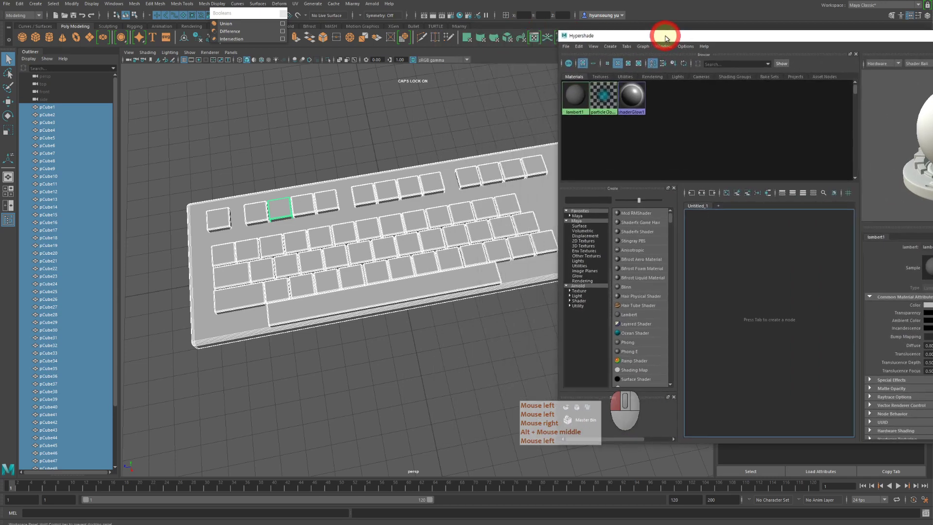
Step: Create a Blinn material in the Hypershade and reposition the window beside the keyboard
{"action": "left_click", "coordinate": [577, 215]}
{"action": "left_click", "coordinate": [634, 214]}
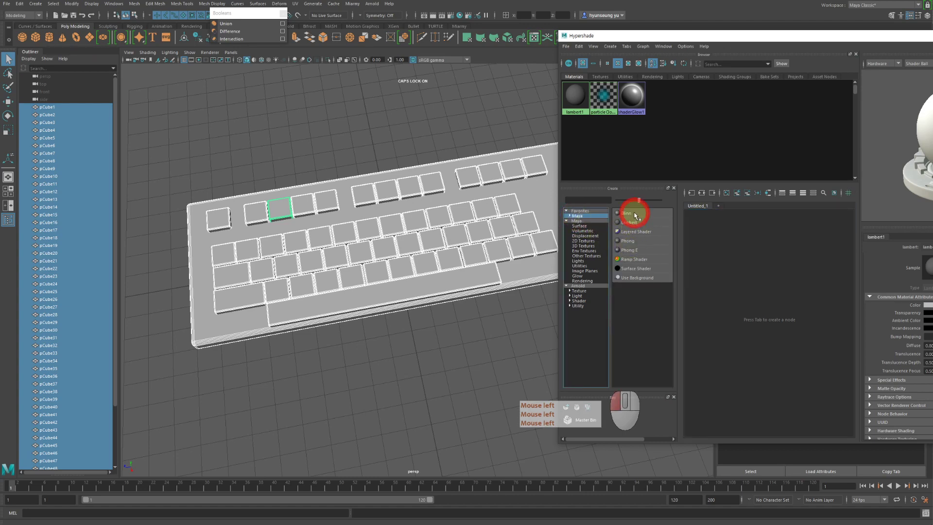
{"action": "middle_click_drag", "start_coordinate": [453, 175], "coordinate": [423, 183], "text": "alt"}
{"action": "left_click_drag", "start_coordinate": [643, 37], "coordinate": [621, 46]}
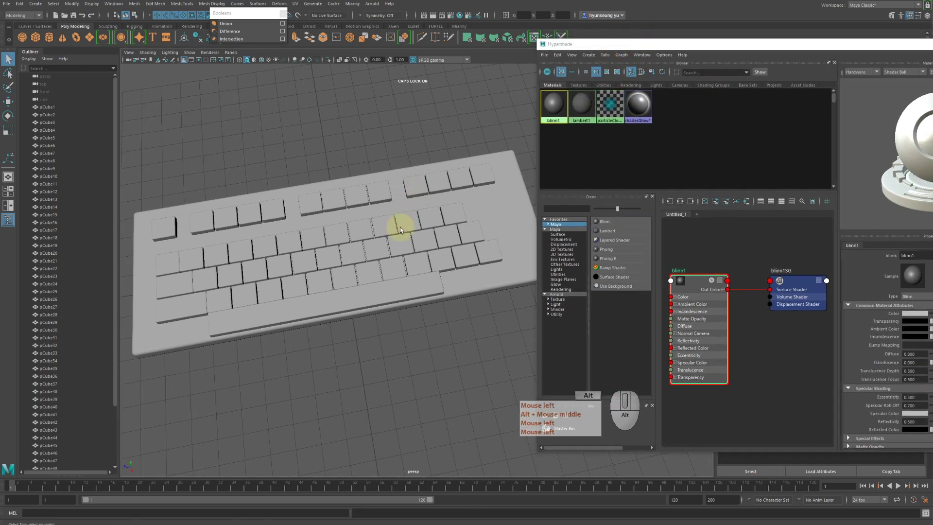
{"action": "left_click_drag", "start_coordinate": [402, 225], "coordinate": [455, 177], "text": "alt"}
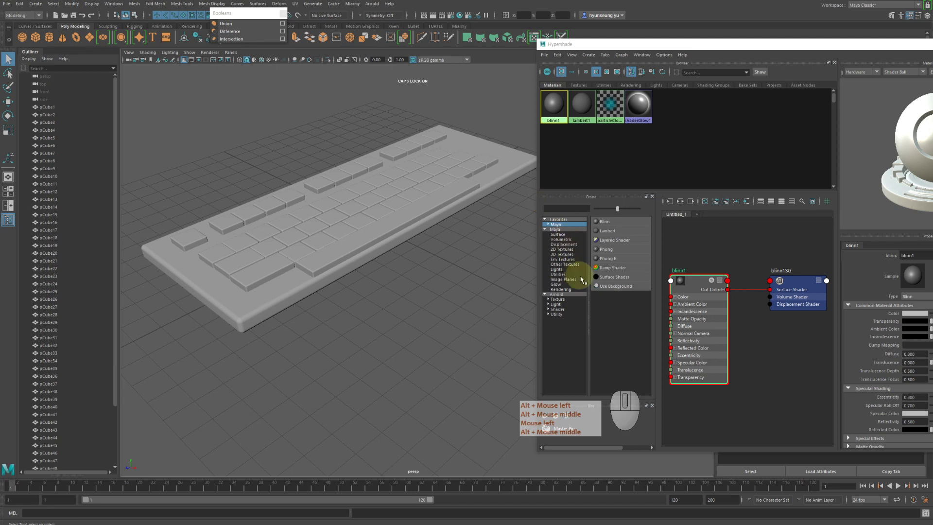
Step: Create an Arnold aiStandardSurface material in the Hypershade and shift the window further away from the keyboard
{"action": "left_click", "coordinate": [564, 294]}
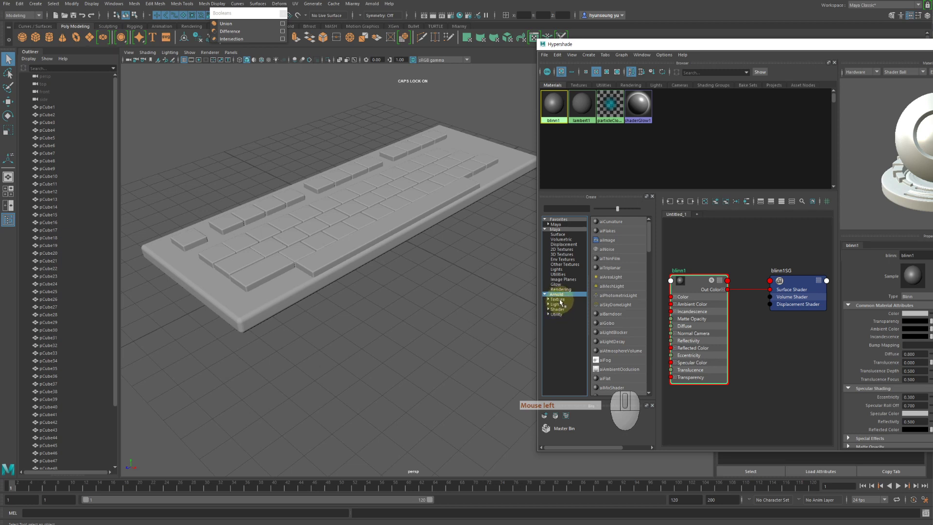
{"action": "left_click", "coordinate": [559, 300]}
{"action": "left_click", "coordinate": [561, 314]}
{"action": "left_click", "coordinate": [558, 309]}
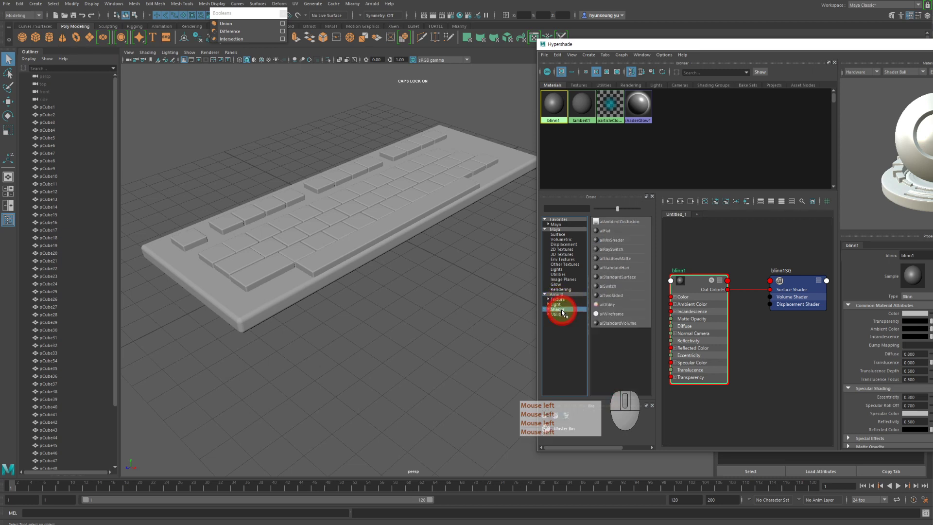
{"action": "left_click", "coordinate": [608, 278]}
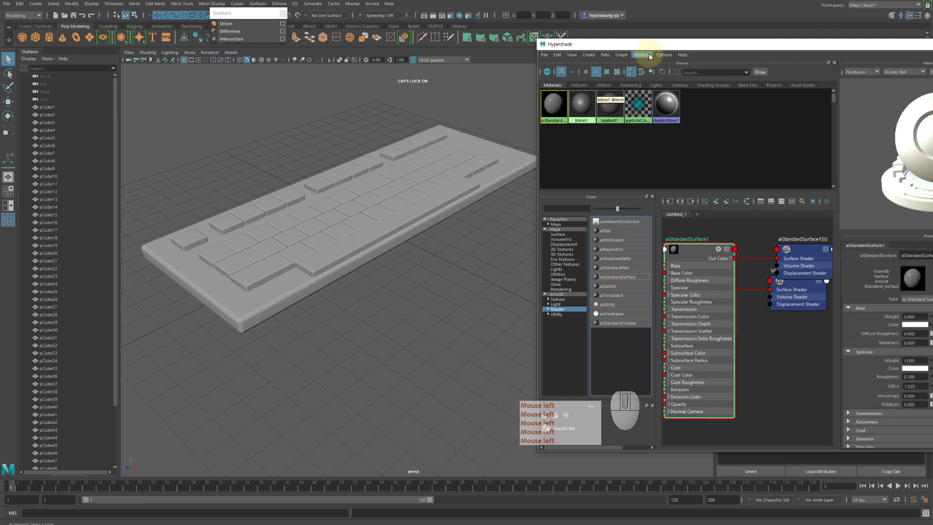
{"action": "left_click_drag", "start_coordinate": [648, 45], "coordinate": [680, 77]}
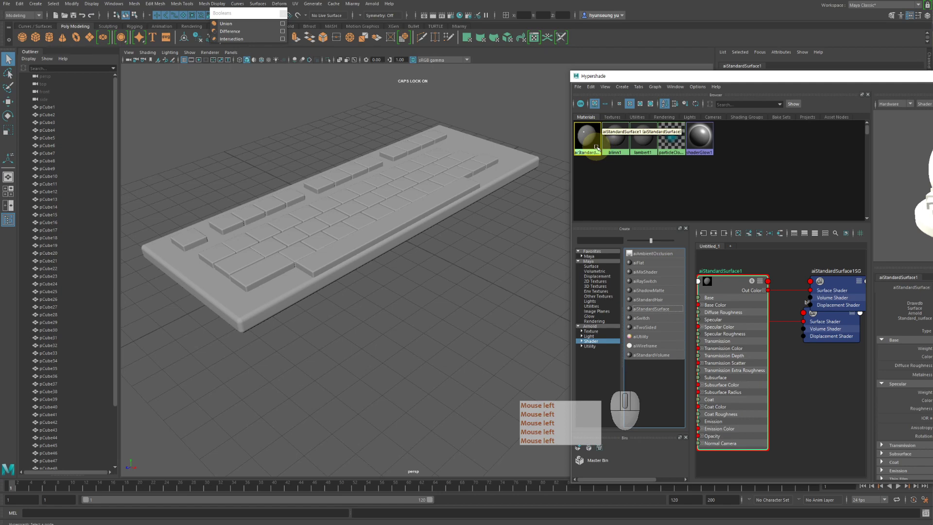
Step: Select the slab and all keys and assign the aiStandardSurface1 material to them
{"action": "right_click_drag", "start_coordinate": [379, 177], "coordinate": [306, 167], "text": "alt"}
{"action": "left_click_drag", "start_coordinate": [226, 146], "coordinate": [491, 374]}
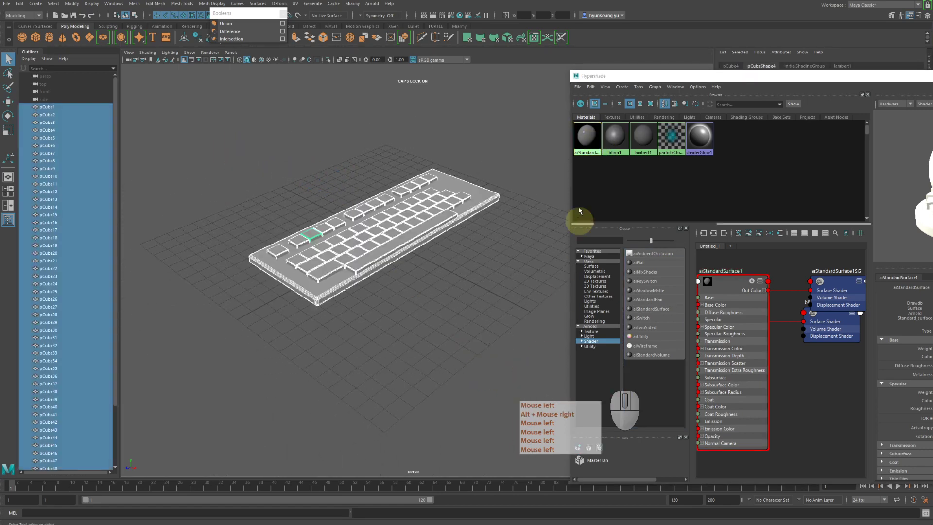
{"action": "left_click", "coordinate": [580, 211]}
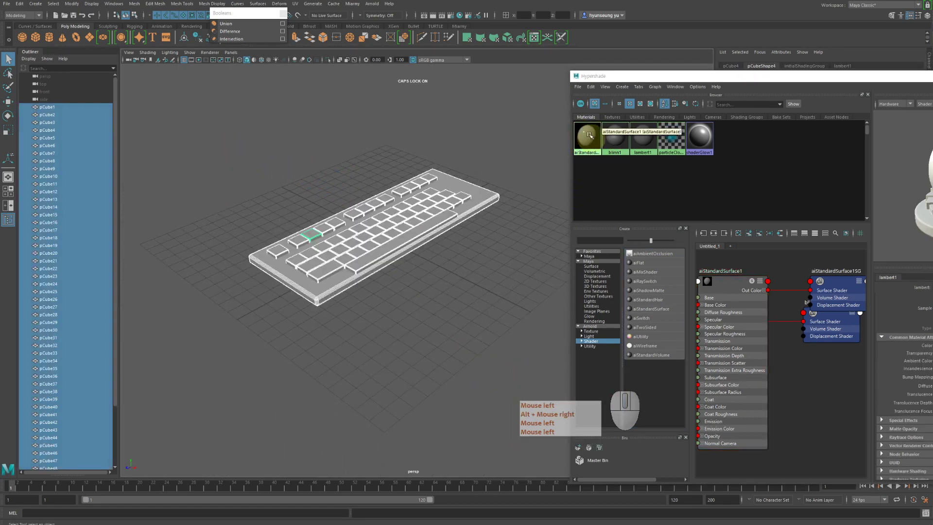
{"action": "left_click_drag", "start_coordinate": [588, 139], "coordinate": [598, 153]}
{"action": "right_click_drag", "start_coordinate": [589, 130], "coordinate": [583, 115]}
{"action": "left_click_drag", "start_coordinate": [531, 229], "coordinate": [518, 238], "text": "alt"}
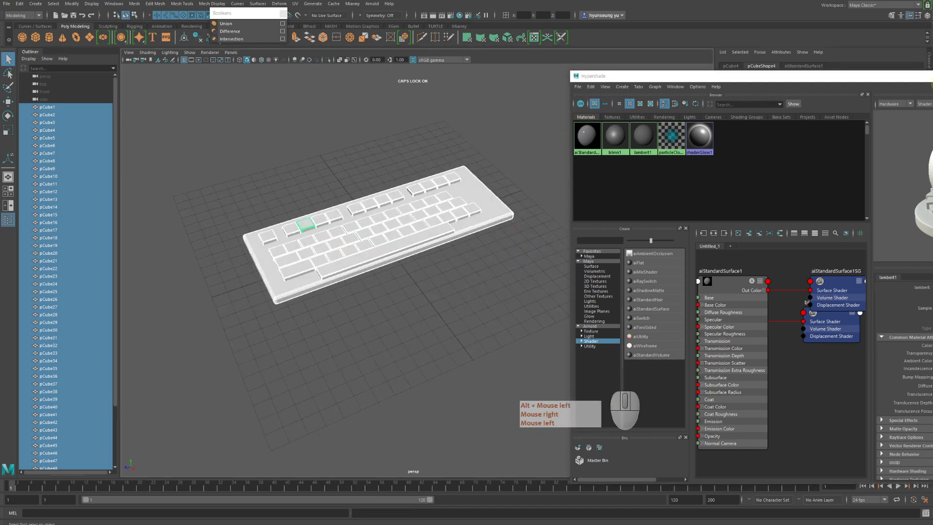
Step: Put the Hypershade away and examine the attributes of aiStandardSurface1, including its Transmission and Subsurface settings
{"action": "left_click_drag", "start_coordinate": [916, 76], "coordinate": [827, 114]}
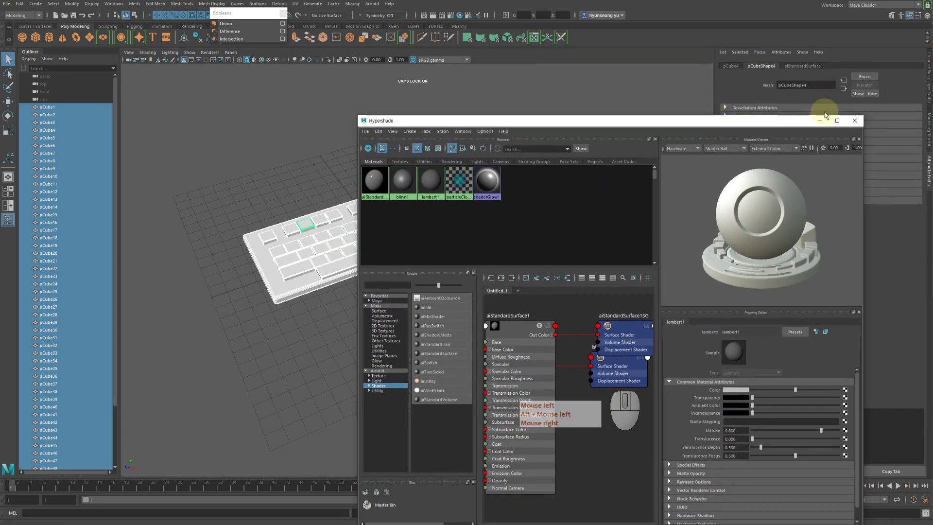
{"action": "left_click", "coordinate": [802, 69]}
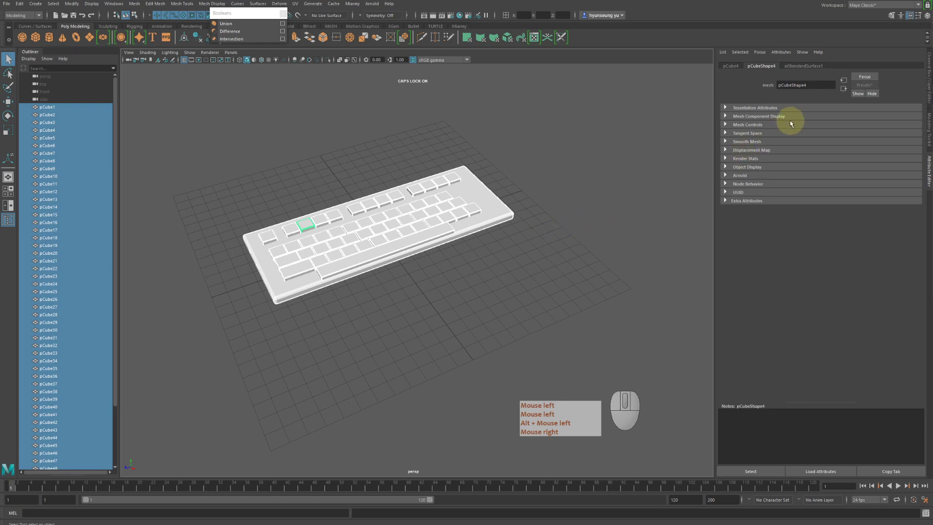
{"action": "left_click", "coordinate": [802, 66]}
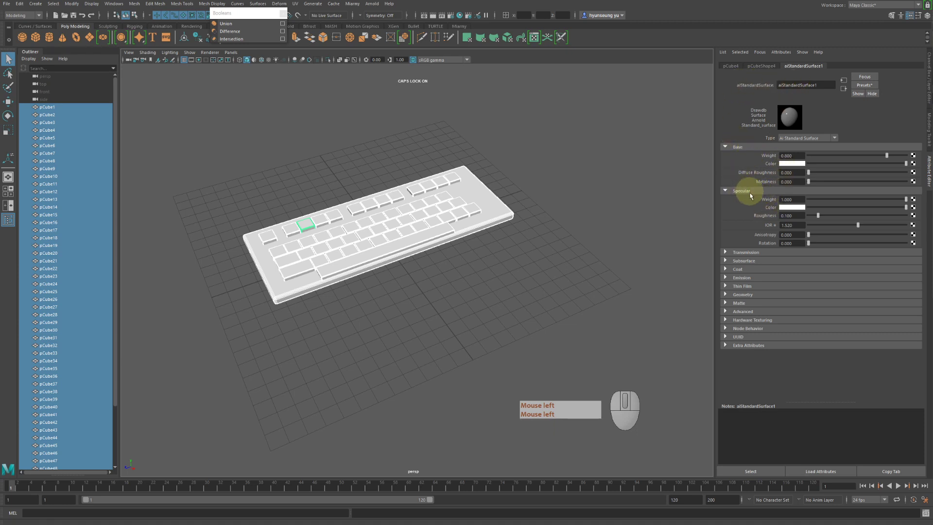
{"action": "left_click", "coordinate": [736, 253]}
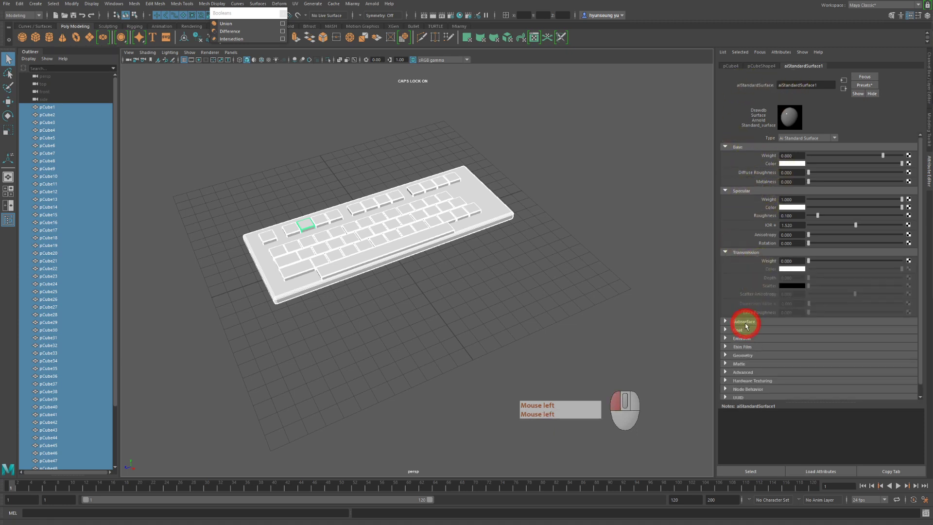
{"action": "left_click", "coordinate": [745, 322]}
{"action": "left_click", "coordinate": [739, 321]}
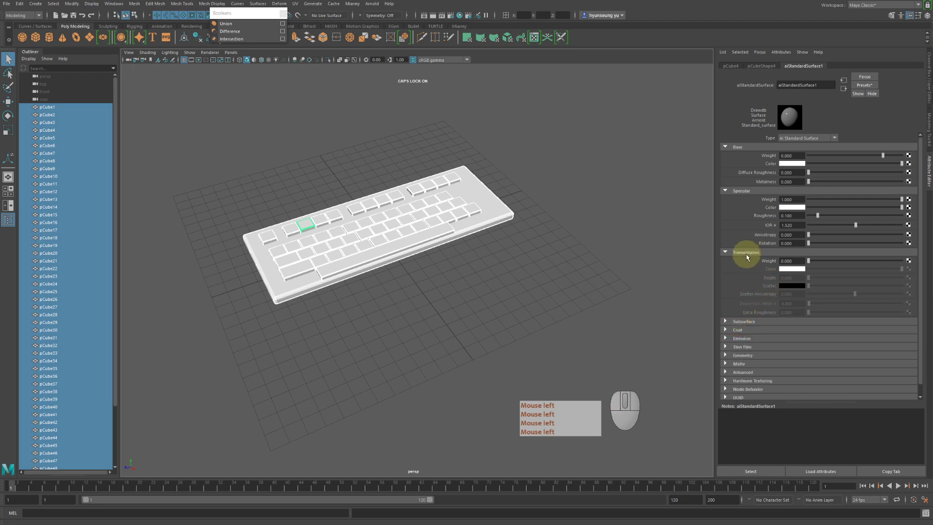
{"action": "left_click", "coordinate": [746, 252]}
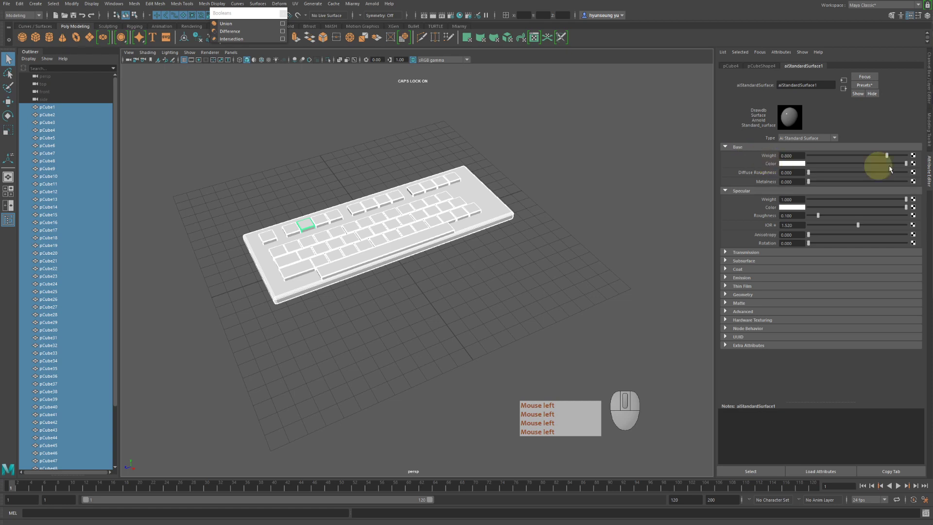
Step: Map a File texture to the material's base color and start choosing its image
{"action": "left_click", "coordinate": [914, 165]}
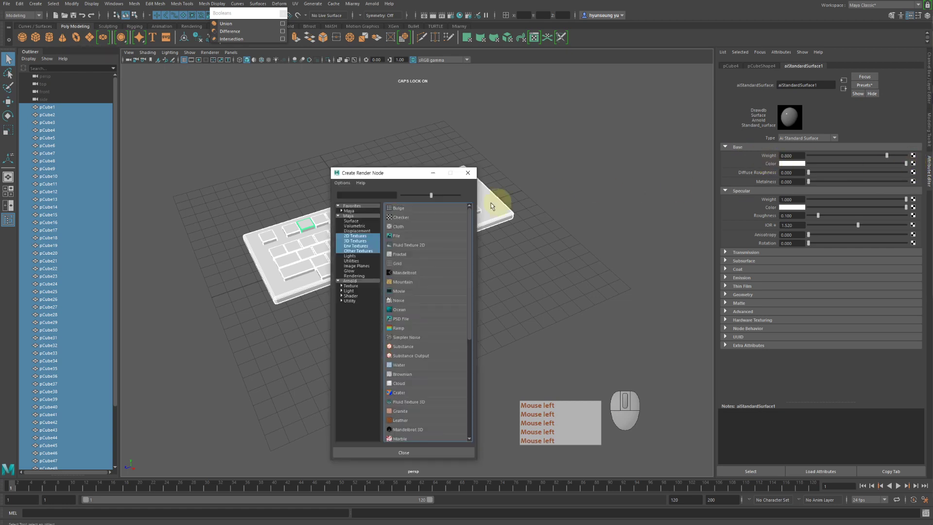
{"action": "left_click", "coordinate": [403, 238]}
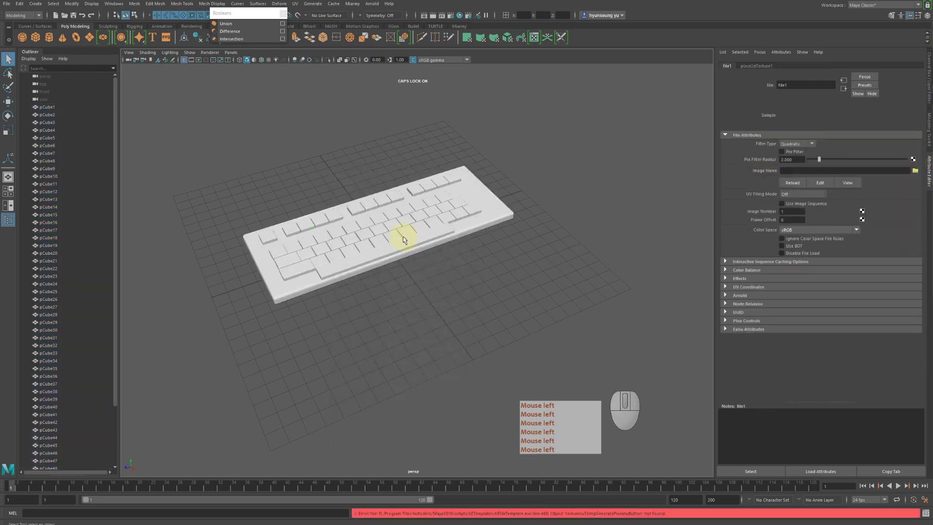
{"action": "left_click", "coordinate": [916, 171]}
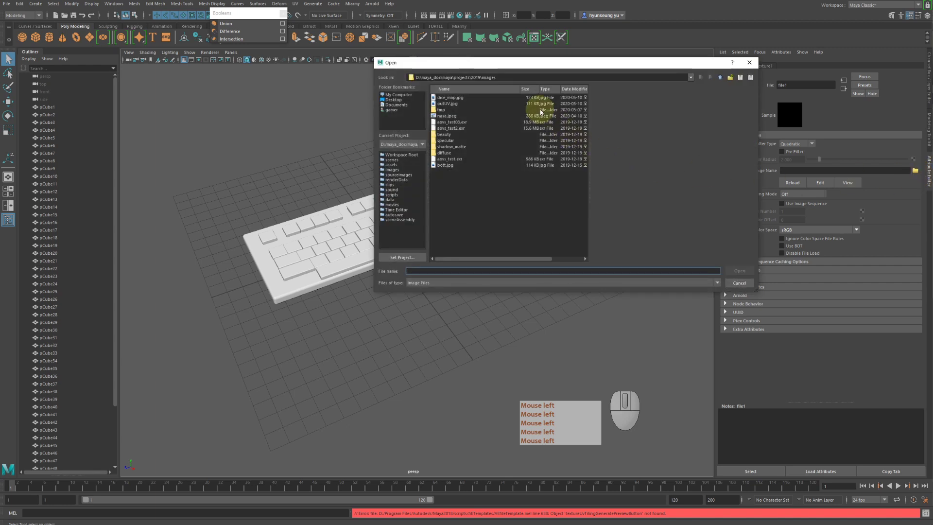
Step: Load keyboard.jpg from the default project's sourceimages folder as the file texture's image
{"action": "left_click", "coordinate": [690, 78]}
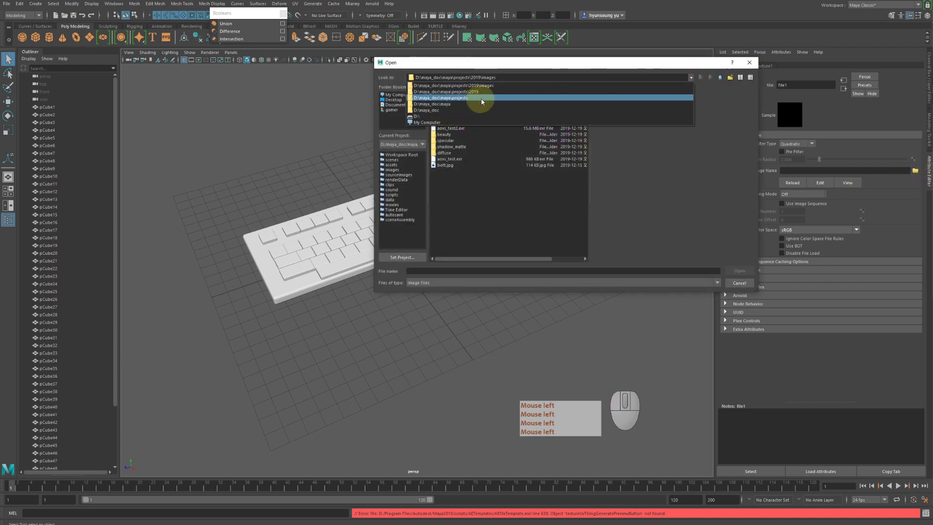
{"action": "left_click", "coordinate": [541, 98]}
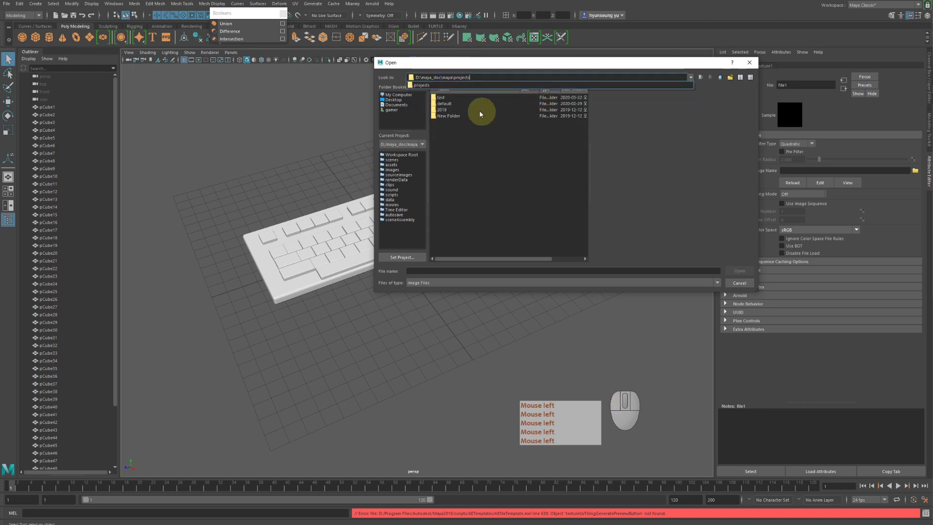
{"action": "double_click", "coordinate": [444, 103]}
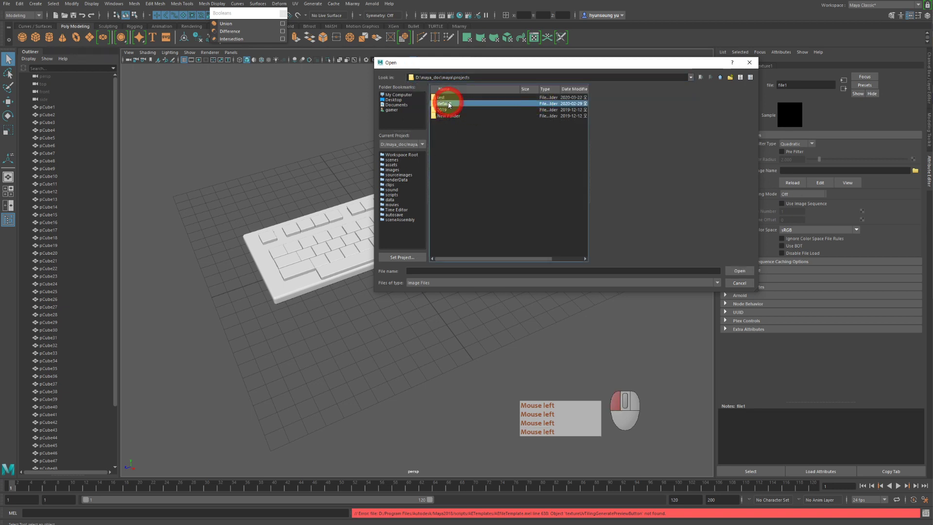
{"action": "double_click", "coordinate": [444, 104]}
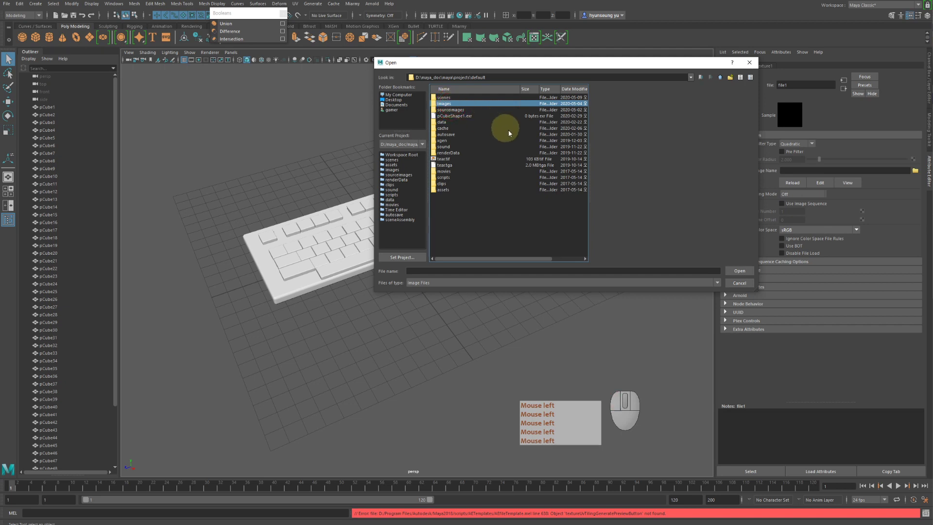
{"action": "scroll", "coordinate": [528, 171], "scroll_direction": "down", "scroll_amount": 10}
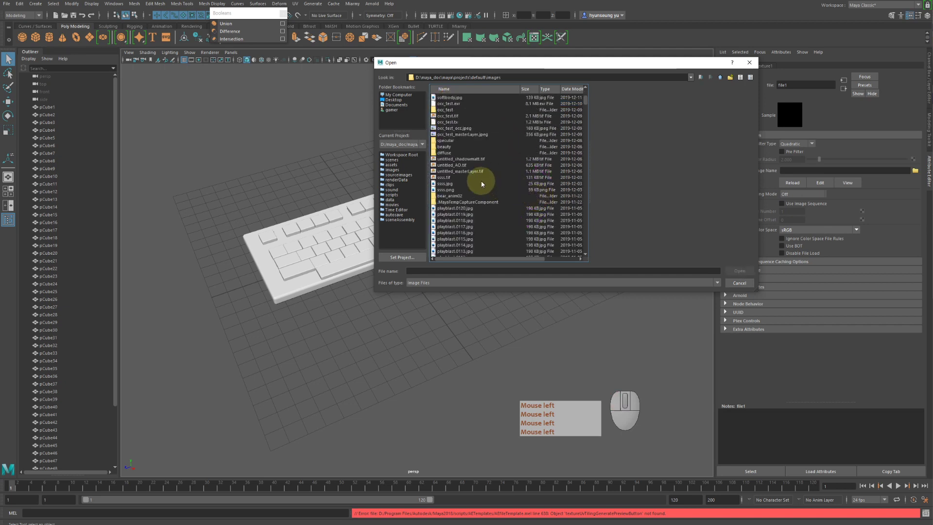
{"action": "left_click", "coordinate": [483, 185]}
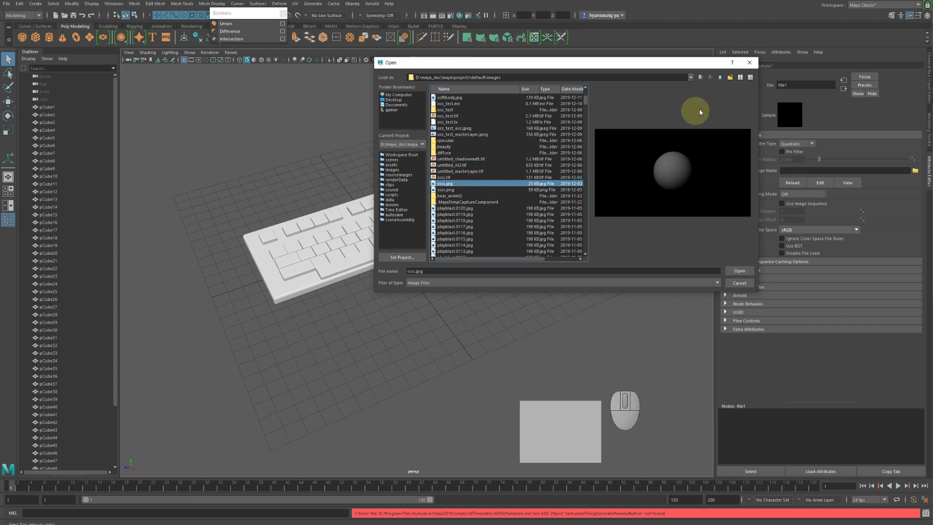
{"action": "left_click", "coordinate": [721, 77]}
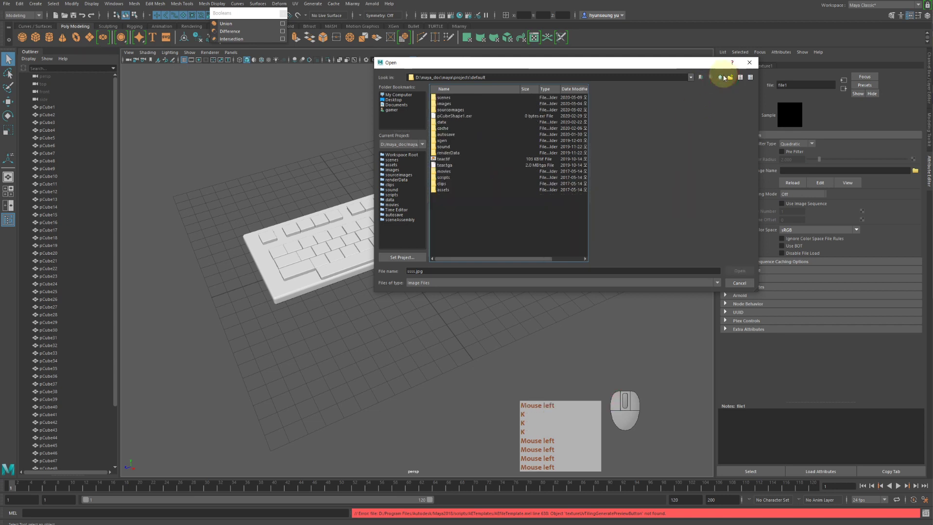
{"action": "double_click", "coordinate": [462, 110]}
{"action": "left_click", "coordinate": [483, 134]}
{"action": "key", "text": "k"}
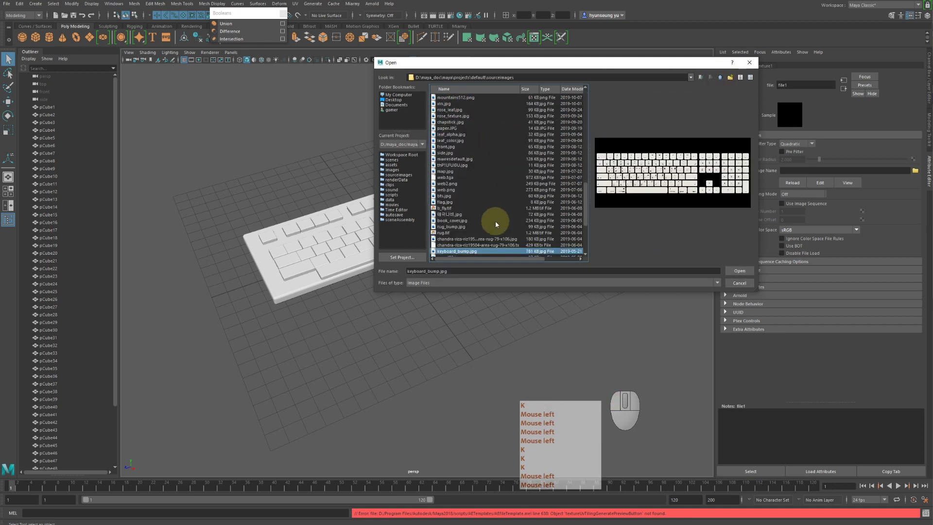
{"action": "key", "text": "k"}
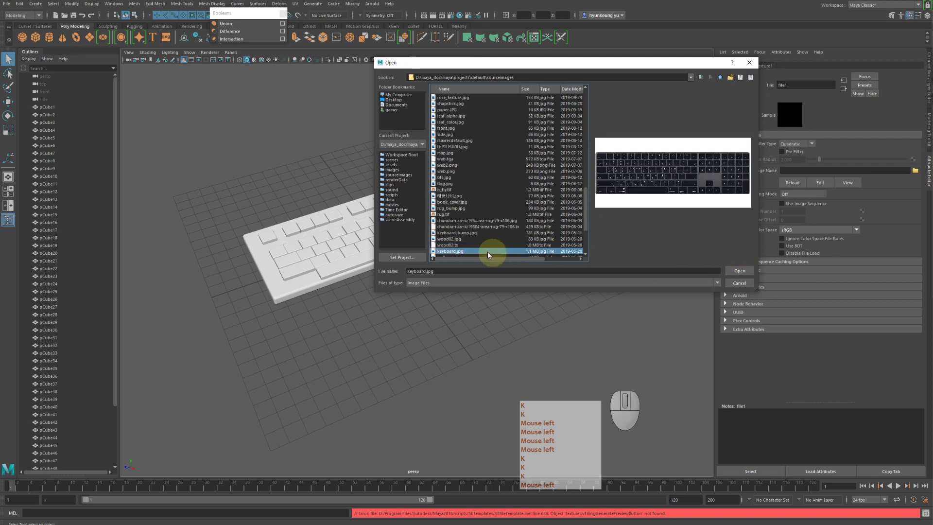
{"action": "left_click", "coordinate": [738, 271]}
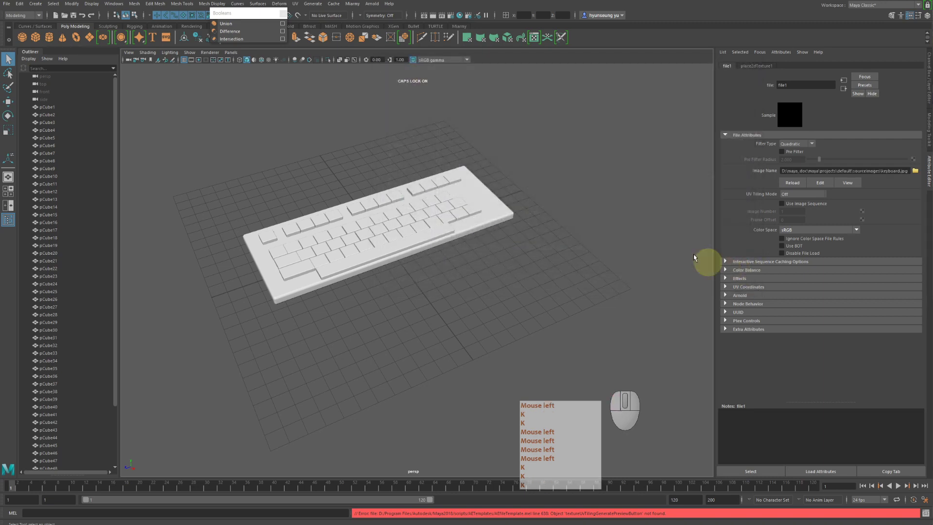
Step: Display the model with texture maps and inspect how the image lies on the slab and keys
{"action": "left_click_drag", "start_coordinate": [535, 206], "coordinate": [508, 229], "text": "alt"}
{"action": "middle_click_drag", "start_coordinate": [509, 229], "coordinate": [510, 250], "text": "alt"}
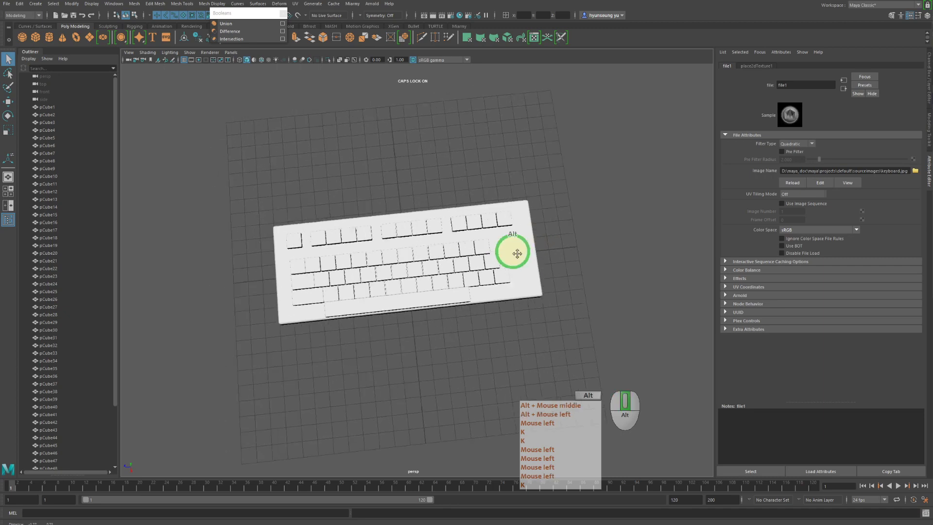
{"action": "left_click_drag", "start_coordinate": [510, 250], "coordinate": [514, 244], "text": "alt"}
{"action": "right_click_drag", "start_coordinate": [514, 244], "coordinate": [603, 239], "text": "alt"}
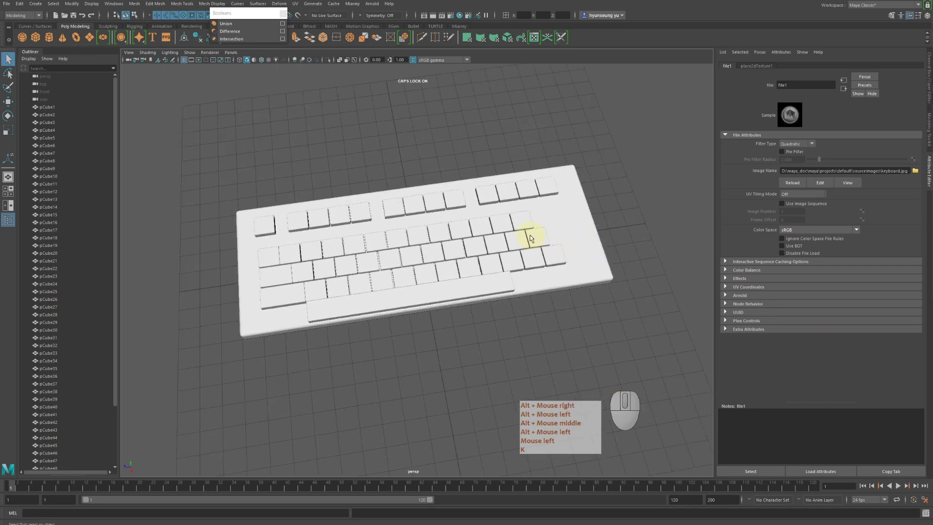
{"action": "key", "text": "5"}
{"action": "key", "text": "6"}
{"action": "left_click_drag", "start_coordinate": [520, 271], "coordinate": [521, 264], "text": "alt"}
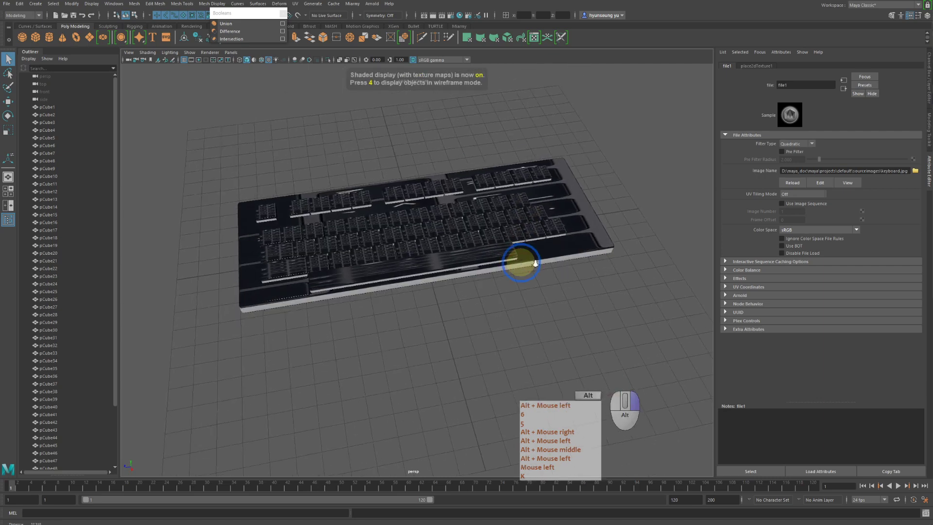
{"action": "right_click_drag", "start_coordinate": [521, 264], "coordinate": [626, 273], "text": "alt"}
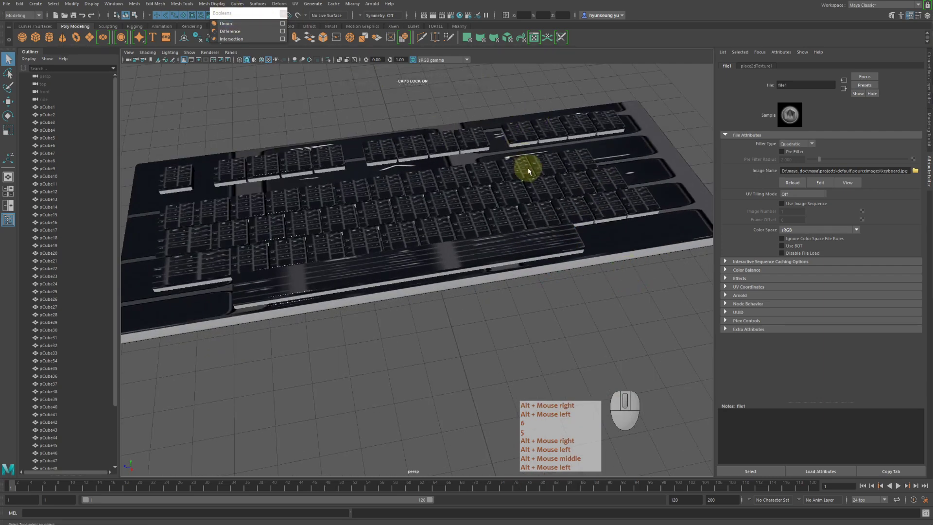
{"action": "right_click_drag", "start_coordinate": [538, 229], "coordinate": [450, 217], "text": "alt"}
{"action": "left_click_drag", "start_coordinate": [450, 217], "coordinate": [448, 212], "text": "alt"}
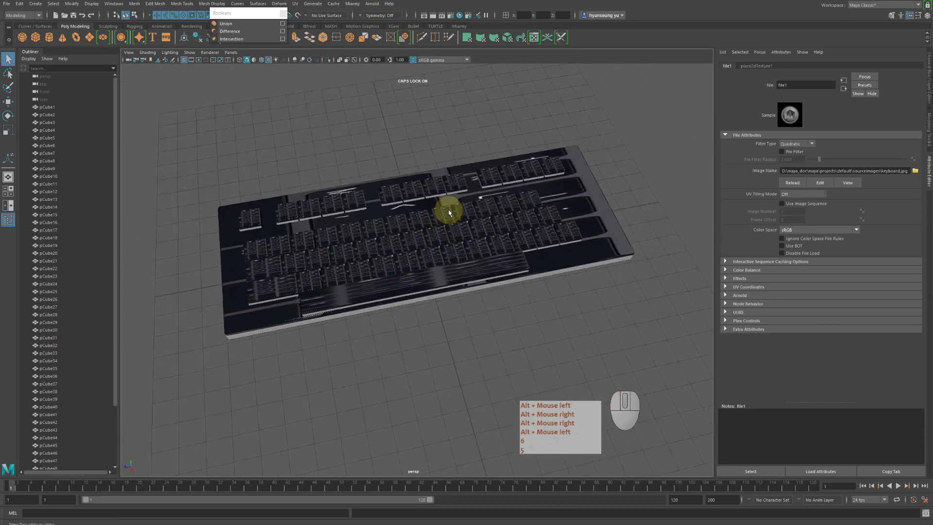
Step: Select the slab and all keys and open the UV Editor to view their UVs over the keyboard image
{"action": "left_click_drag", "start_coordinate": [214, 163], "coordinate": [521, 247]}
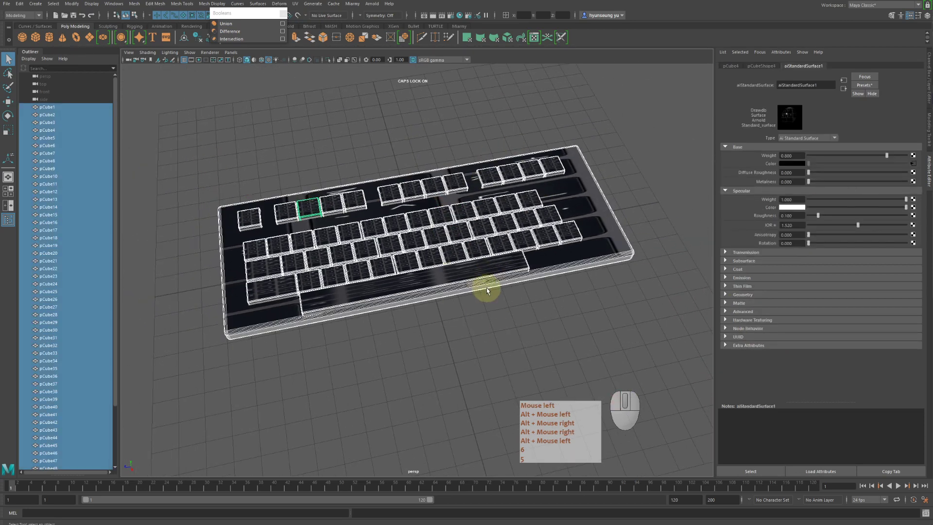
{"action": "middle_click_drag", "start_coordinate": [506, 218], "coordinate": [513, 193], "text": "alt"}
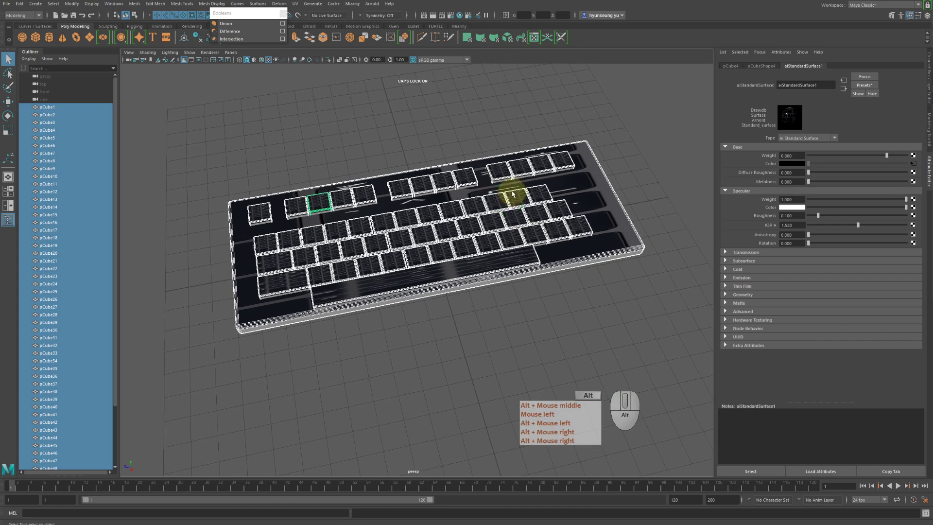
{"action": "left_click_drag", "start_coordinate": [512, 193], "coordinate": [515, 195], "text": "alt"}
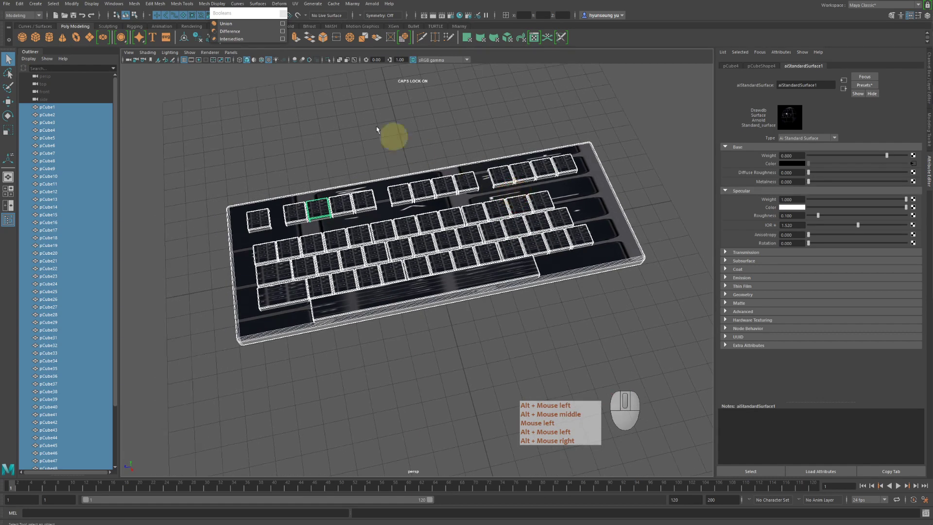
{"action": "left_click", "coordinate": [293, 7]}
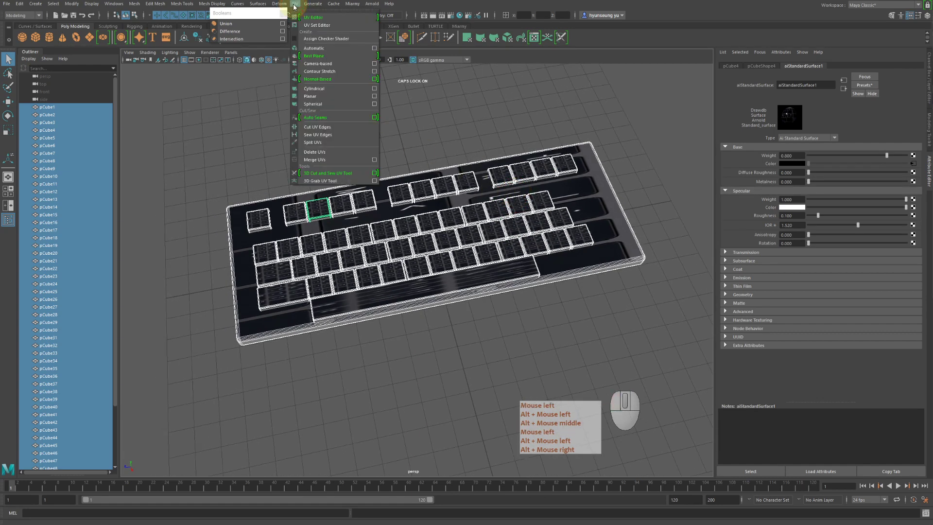
{"action": "left_click", "coordinate": [320, 22]}
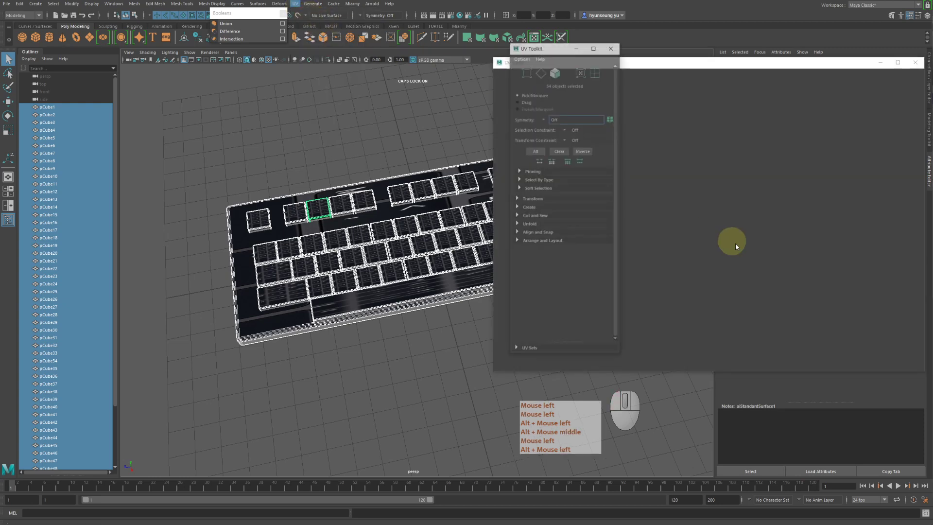
{"action": "right_click_drag", "start_coordinate": [798, 244], "coordinate": [699, 210], "text": "alt"}
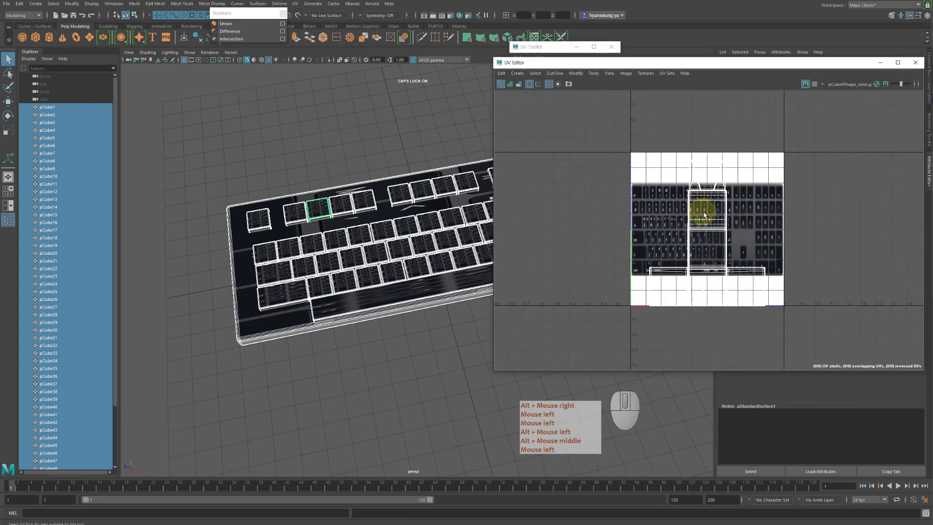
{"action": "middle_click_drag", "start_coordinate": [705, 215], "coordinate": [692, 184], "text": "alt"}
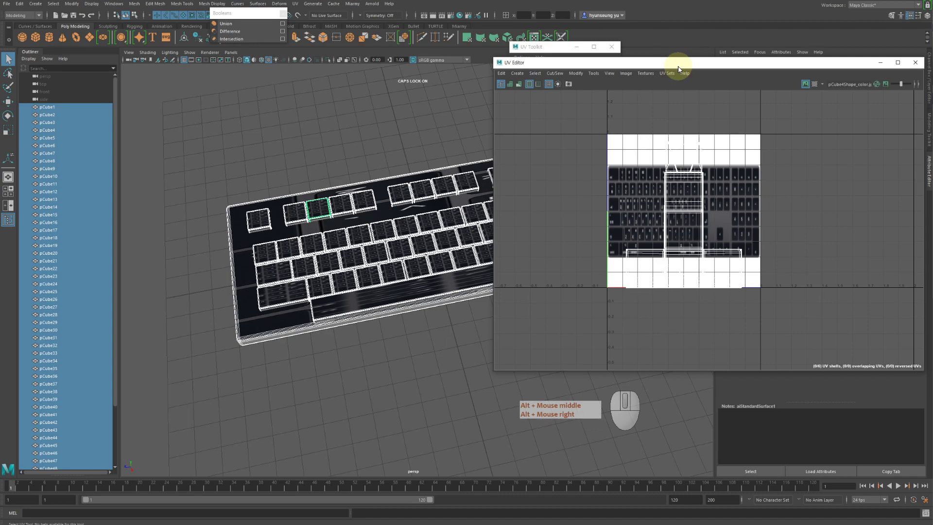
{"action": "left_click_drag", "start_coordinate": [678, 65], "coordinate": [732, 58]}
Step: Try automatic UV mapping on the slab and all keys, and undo it
{"action": "left_click_drag", "start_coordinate": [456, 157], "coordinate": [416, 91], "text": "alt"}
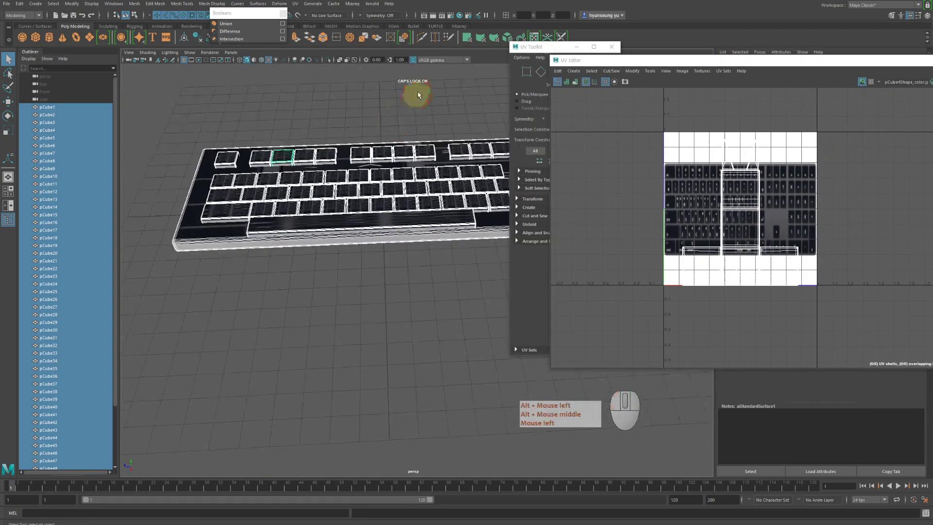
{"action": "left_click", "coordinate": [418, 92]}
{"action": "left_click_drag", "start_coordinate": [146, 100], "coordinate": [780, 251]}
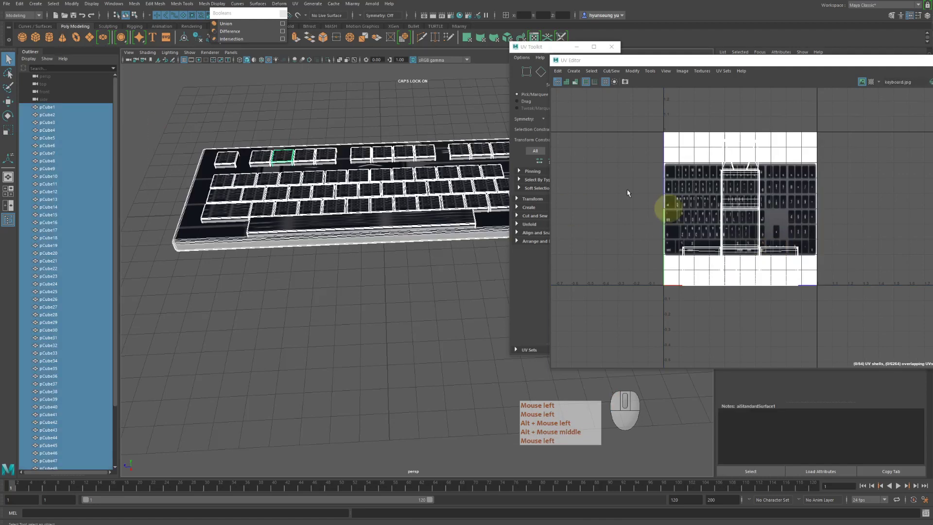
{"action": "left_click", "coordinate": [314, 6]}
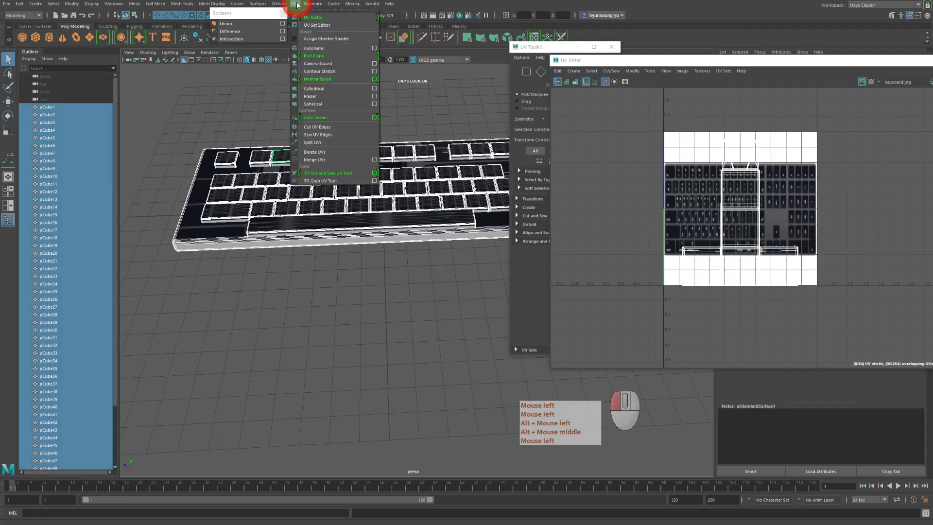
{"action": "left_click", "coordinate": [321, 42]}
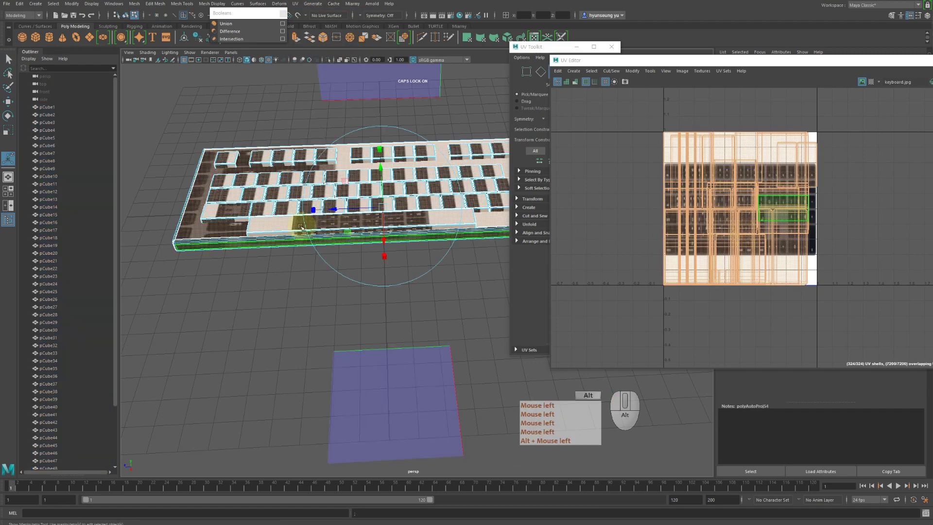
{"action": "left_click_drag", "start_coordinate": [305, 226], "coordinate": [256, 239], "text": "alt"}
{"action": "key", "text": "z"}
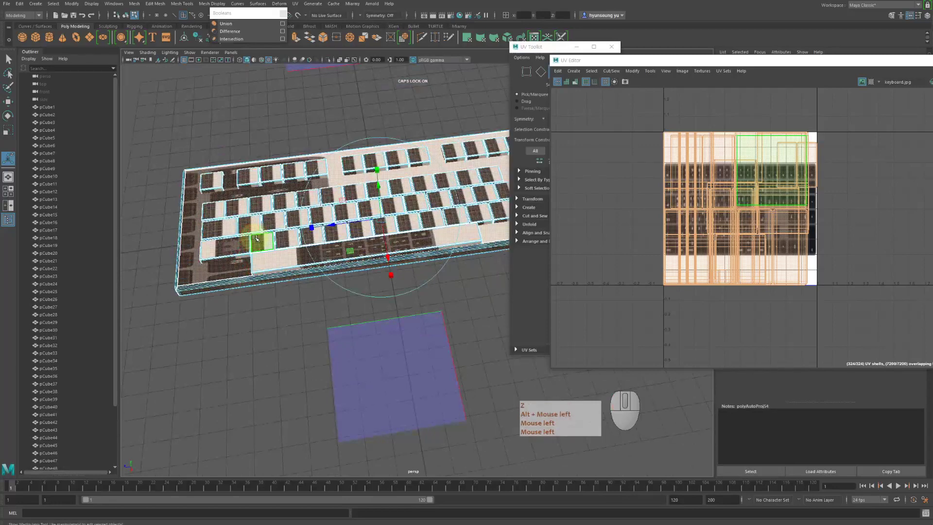
{"action": "left_click_drag", "start_coordinate": [340, 217], "coordinate": [344, 215], "text": "alt"}
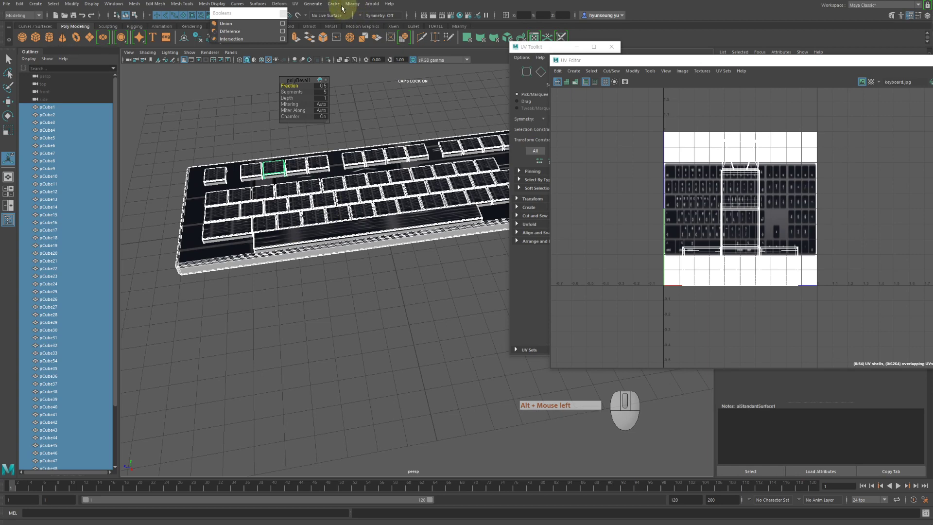
Step: Open the planar UV mapping options for the selected slab and keys
{"action": "left_click", "coordinate": [295, 3]}
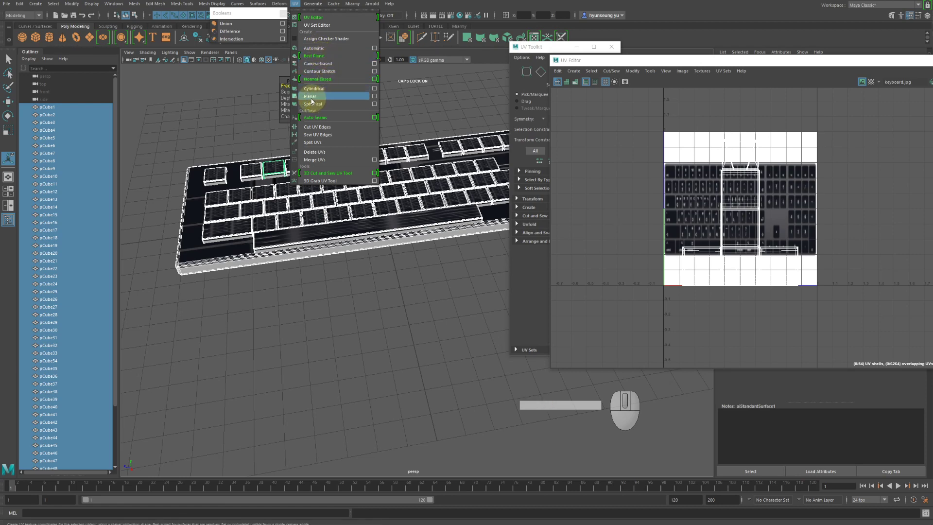
{"action": "left_click", "coordinate": [335, 96]}
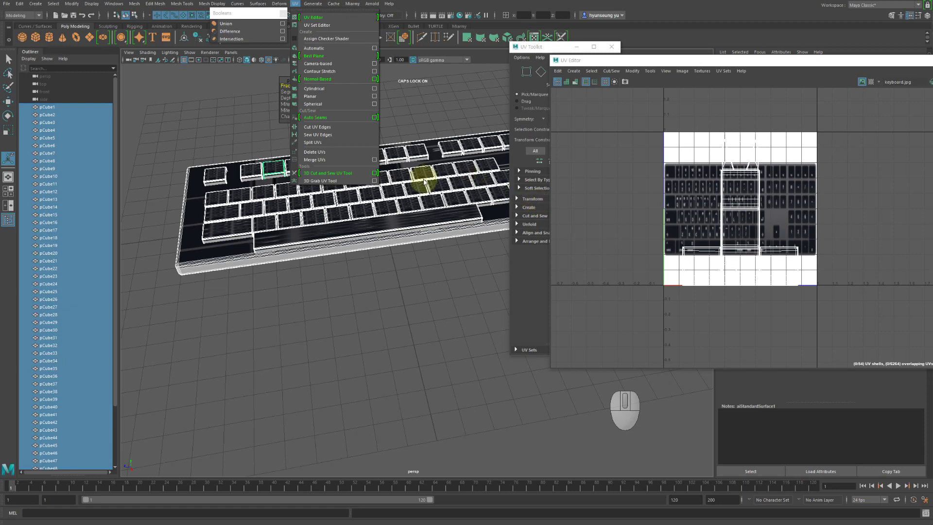
{"action": "left_click", "coordinate": [374, 97]}
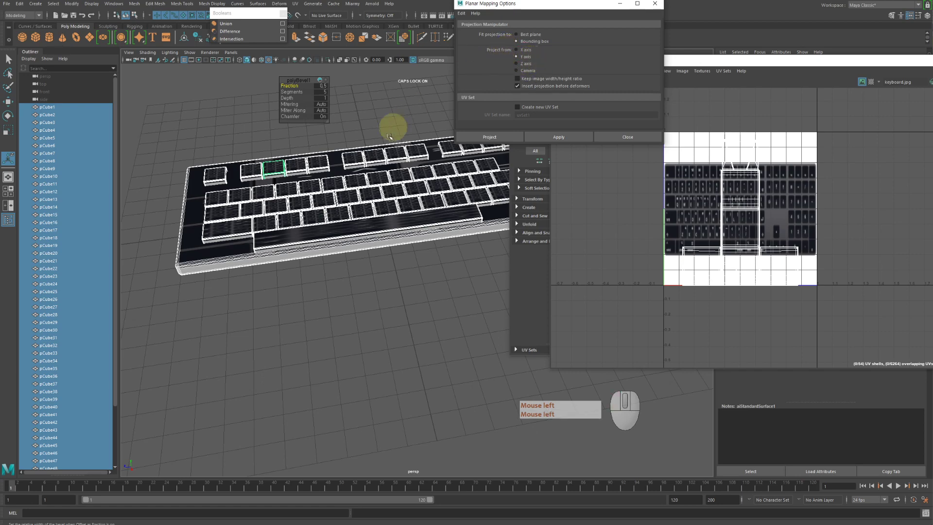
{"action": "left_click_drag", "start_coordinate": [378, 108], "coordinate": [552, 152], "text": "alt"}
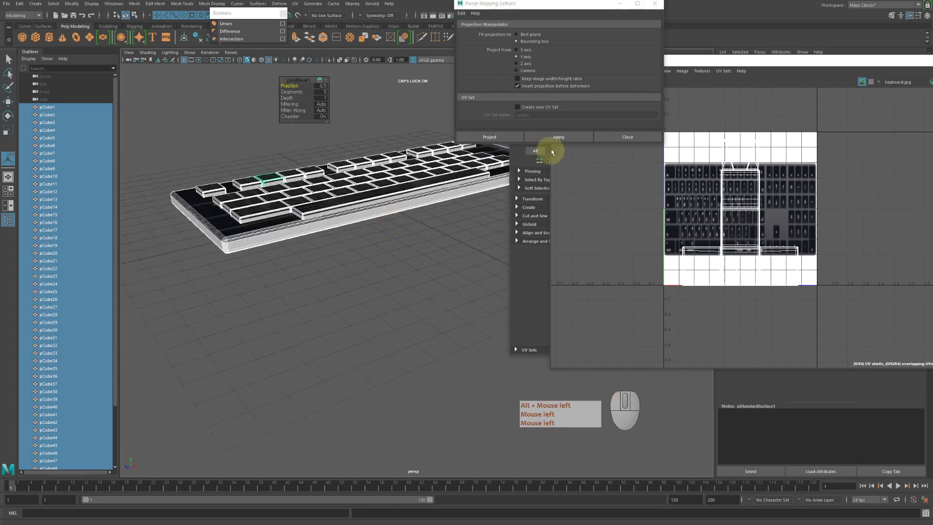
Step: Try a Y-axis planar projection fitted to the bounding box, inspect the UVs with the image hidden, and undo the projection
{"action": "left_click", "coordinate": [550, 138]}
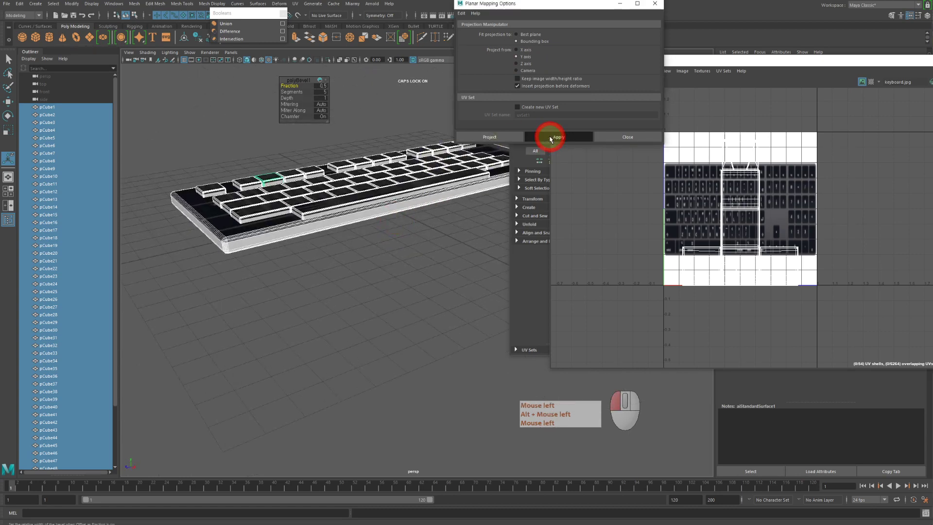
{"action": "middle_click_drag", "start_coordinate": [824, 239], "coordinate": [819, 275], "text": "alt"}
{"action": "left_click", "coordinate": [865, 83]}
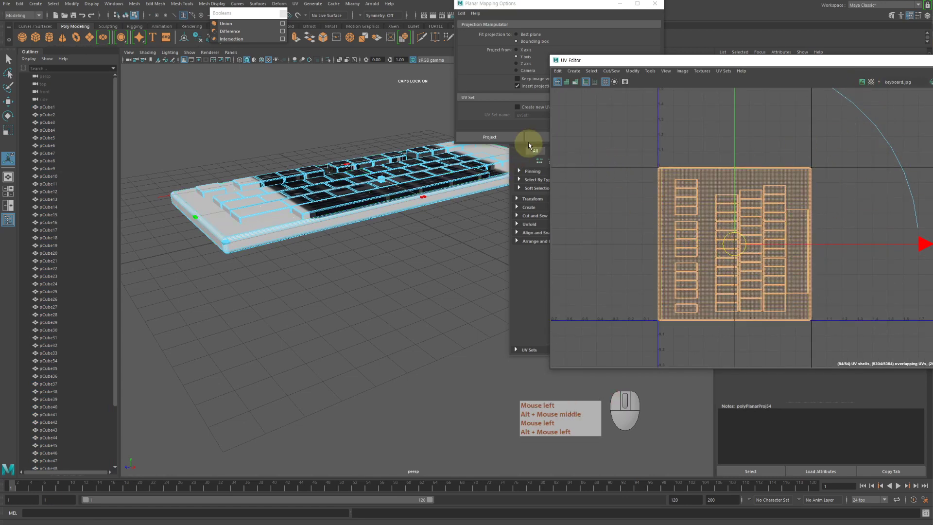
{"action": "left_click_drag", "start_coordinate": [375, 221], "coordinate": [363, 261], "text": "alt"}
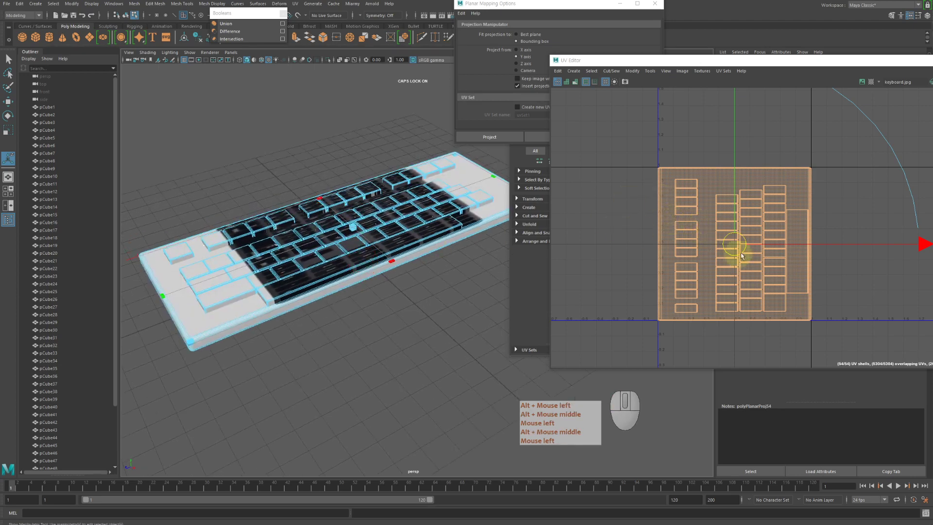
{"action": "left_click_drag", "start_coordinate": [370, 318], "coordinate": [372, 296], "text": "alt"}
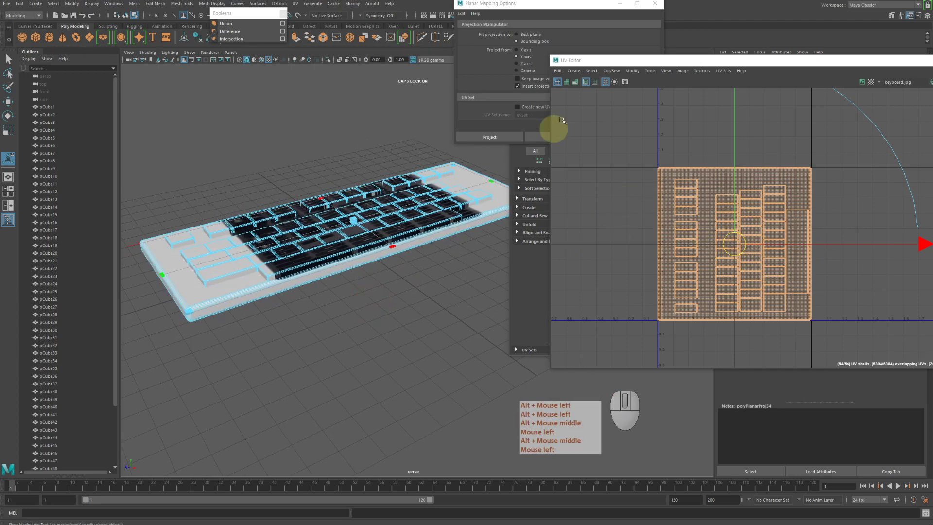
{"action": "left_click_drag", "start_coordinate": [604, 65], "coordinate": [638, 122]}
{"action": "right_click", "coordinate": [381, 317]}
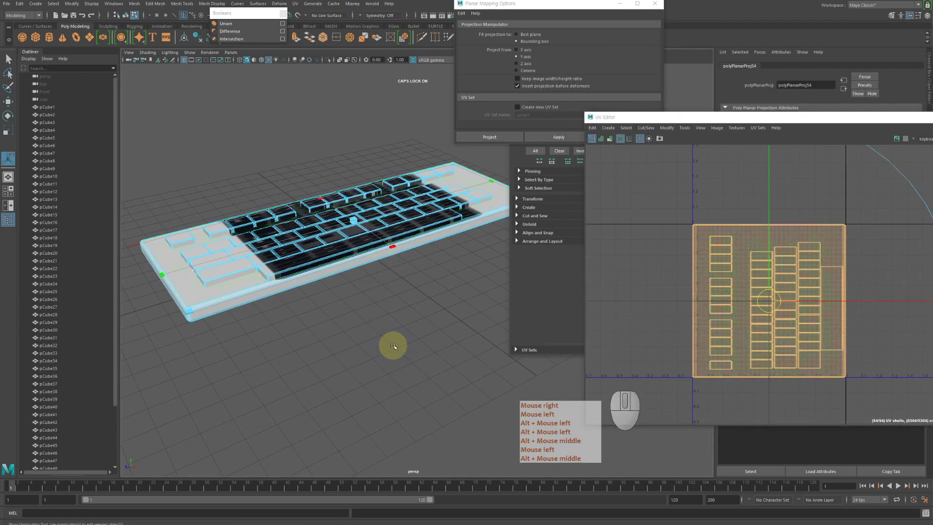
{"action": "key", "text": "z"}
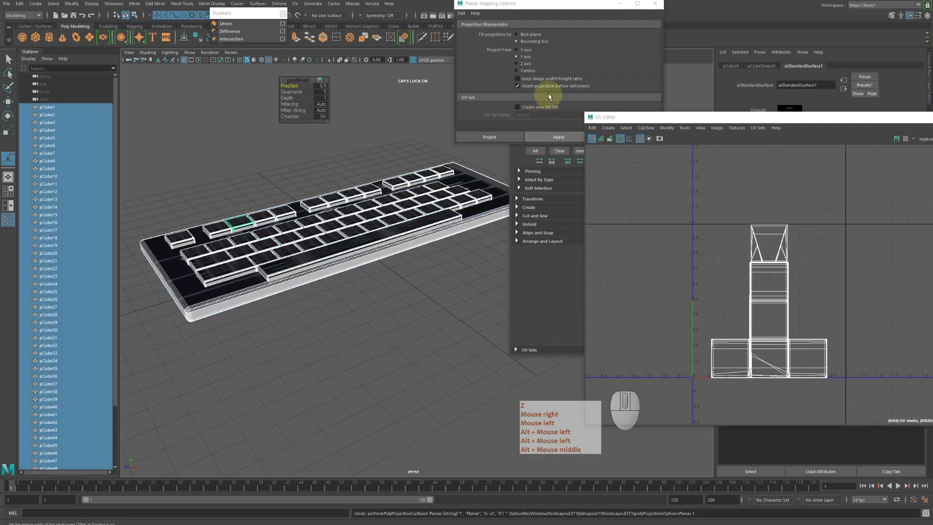
Step: Apply the Y-axis planar projection to the slab and keys with Keep image width/height ratio enabled
{"action": "left_click", "coordinate": [518, 79]}
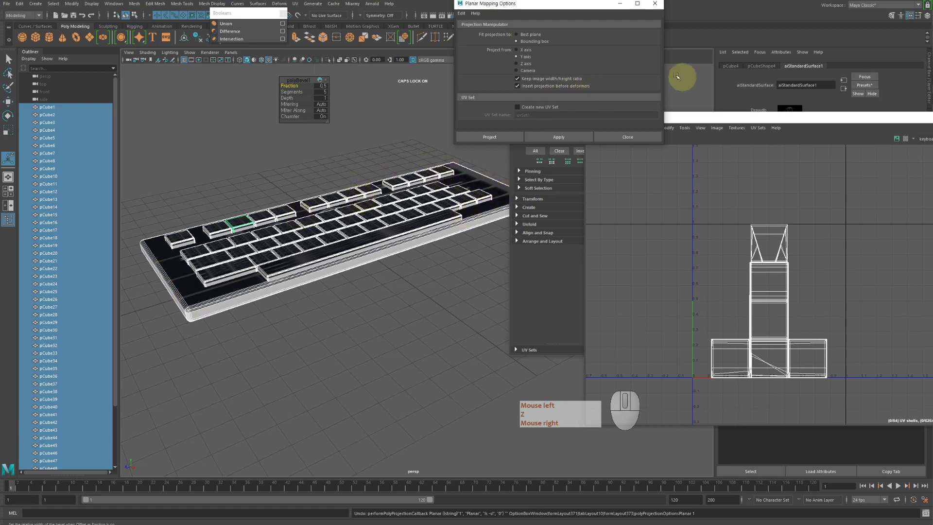
{"action": "left_click", "coordinate": [559, 137]}
{"action": "left_click", "coordinate": [803, 296], "text": "alt"}
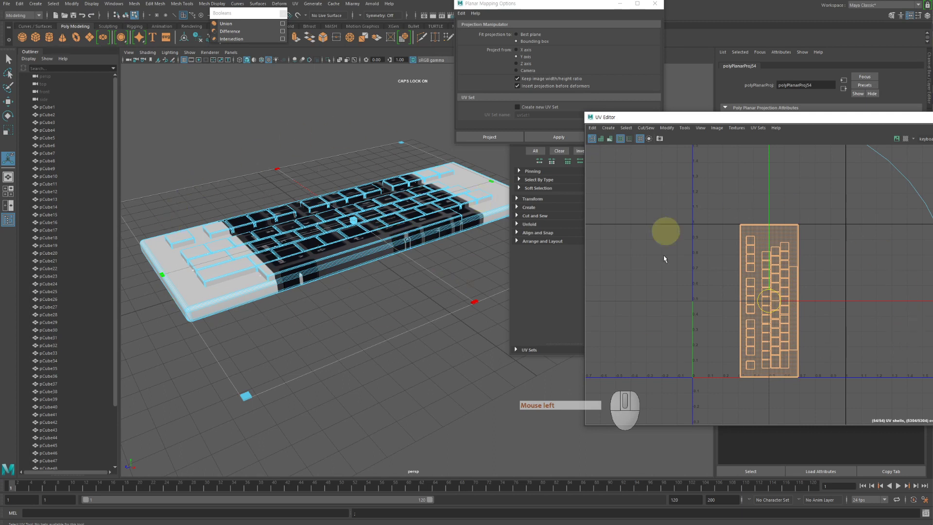
{"action": "left_click", "coordinate": [794, 280]}
{"action": "left_click", "coordinate": [871, 358], "text": "alt"}
{"action": "left_click", "coordinate": [633, 300]}
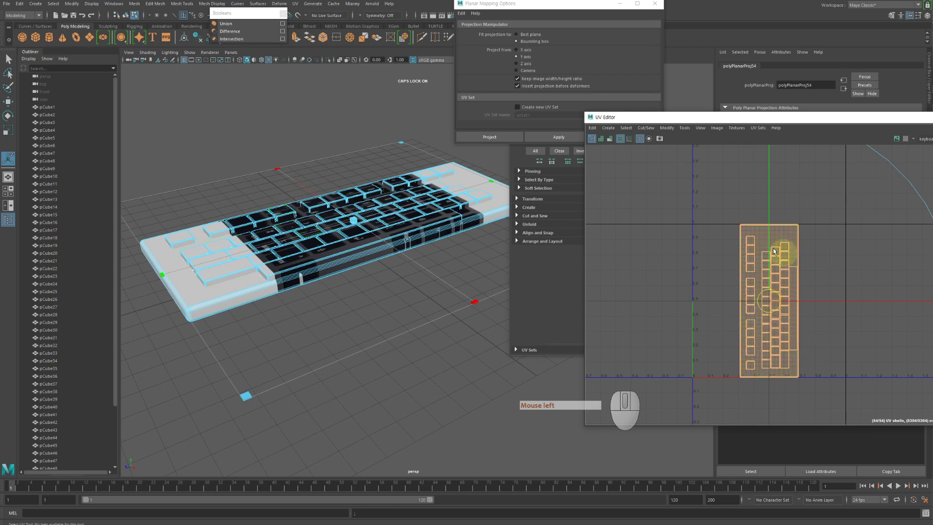
{"action": "left_click", "coordinate": [444, 268]}
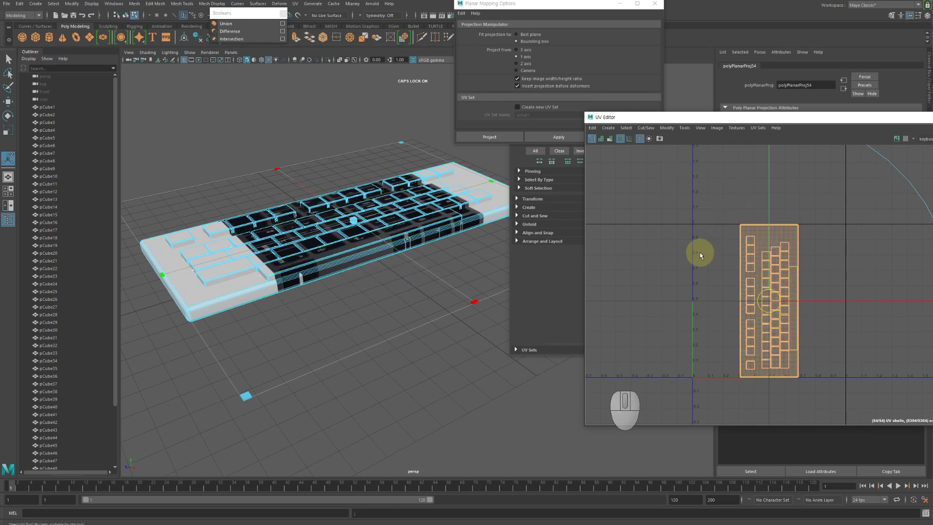
Step: Rotate the projected UVs by 90 degrees three times so the layout lies horizontally with the space bar at the bottom
{"action": "left_click", "coordinate": [661, 129]}
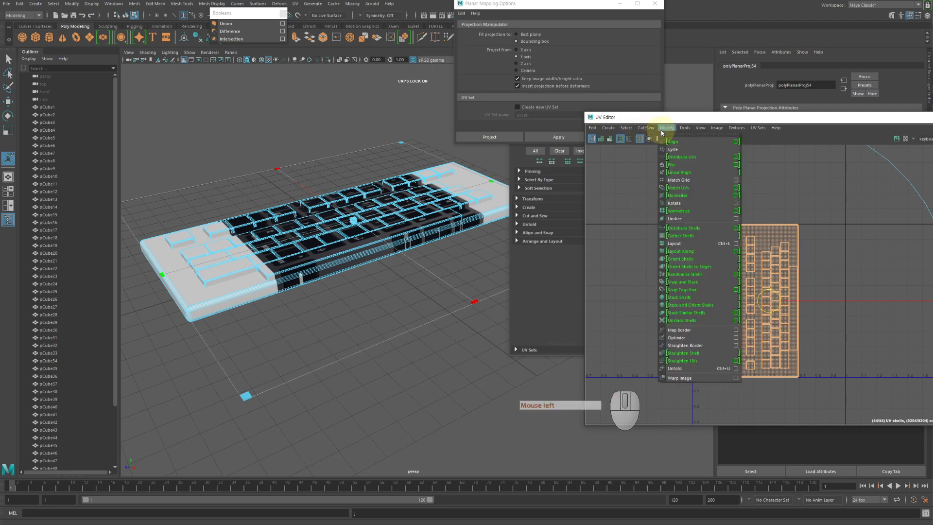
{"action": "left_click", "coordinate": [686, 203]}
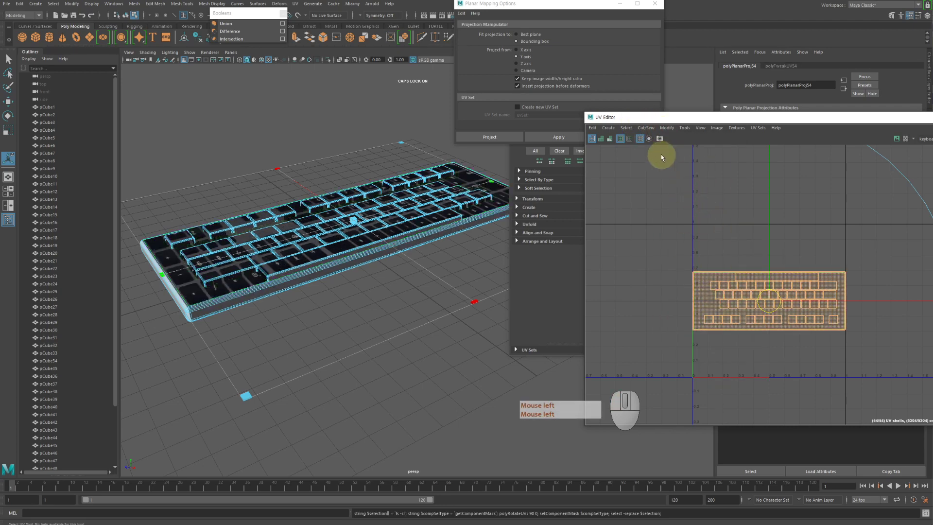
{"action": "left_click", "coordinate": [666, 128]}
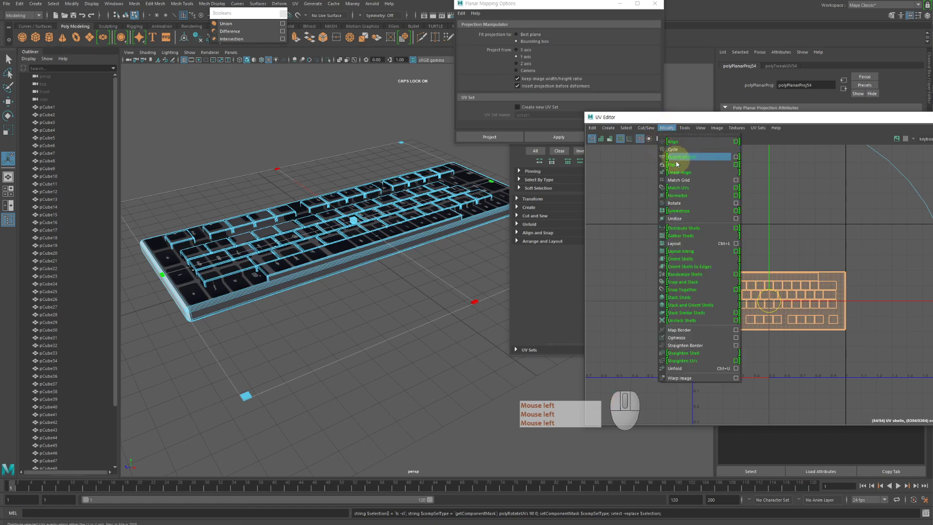
{"action": "left_click", "coordinate": [682, 203]}
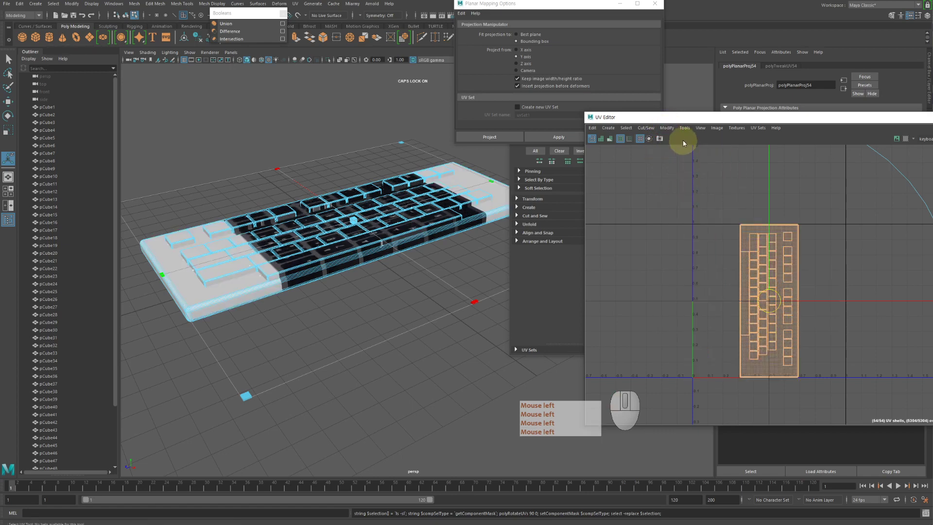
{"action": "left_click", "coordinate": [674, 129]}
{"action": "left_click", "coordinate": [685, 201]}
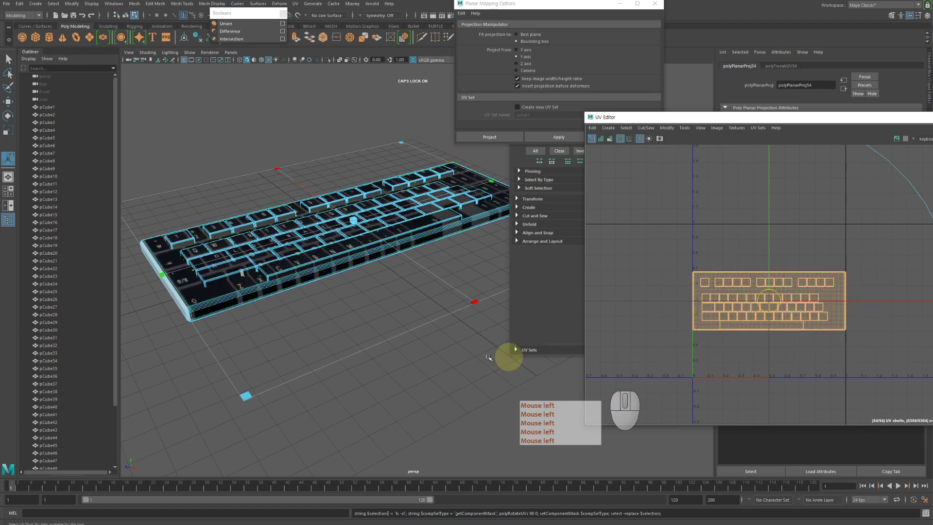
Step: Move the UV Editor higher and show the keyboard image behind the rotated UVs
{"action": "right_click_drag", "start_coordinate": [729, 261], "coordinate": [760, 204], "text": "alt"}
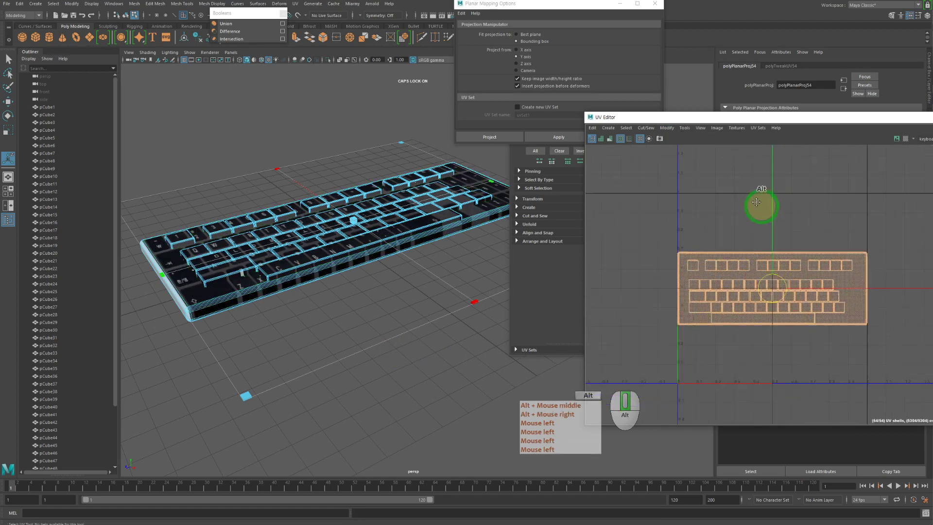
{"action": "middle_click_drag", "start_coordinate": [760, 204], "coordinate": [755, 218], "text": "alt"}
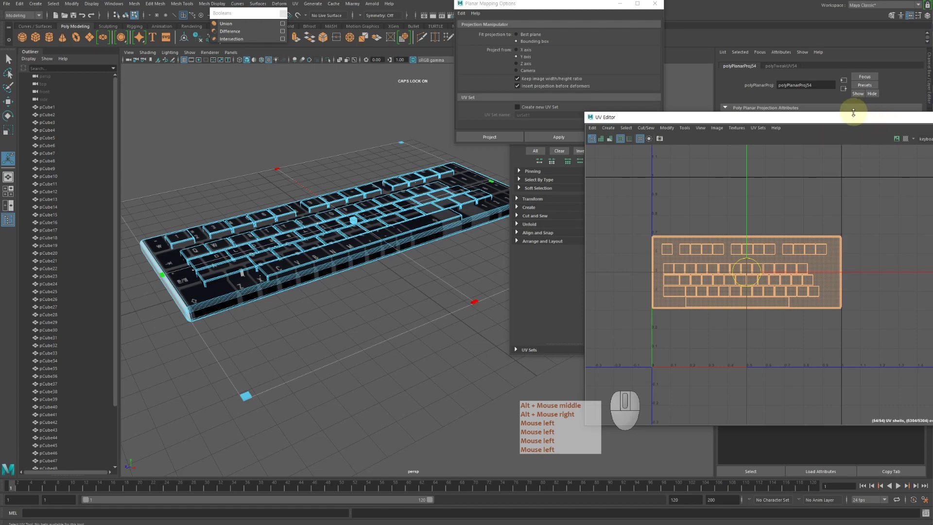
{"action": "left_click_drag", "start_coordinate": [853, 113], "coordinate": [758, 68]}
{"action": "left_click", "coordinate": [896, 95]}
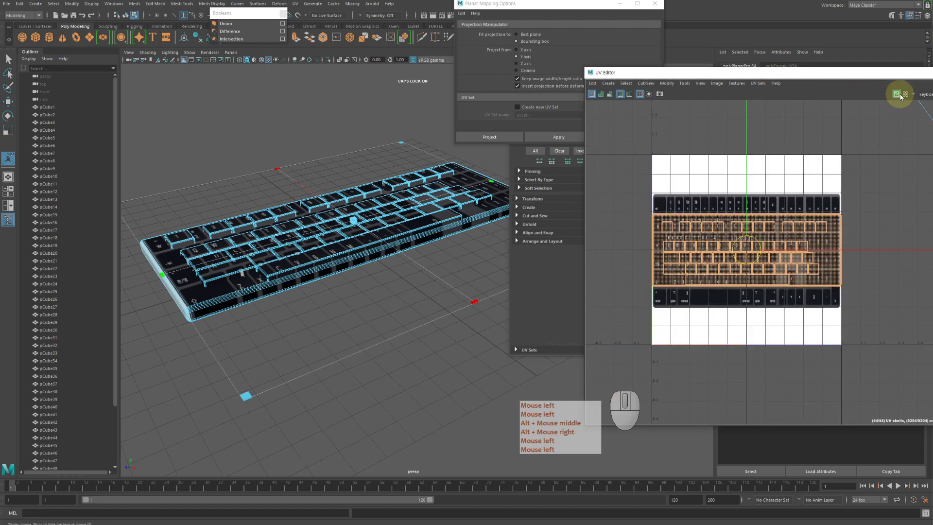
Step: Compare the projected UV shells of the slab and keys with the keyboard image behind them
{"action": "scroll", "coordinate": [675, 184], "scroll_direction": "up", "scroll_amount": 3}
{"action": "middle_click_drag", "start_coordinate": [750, 215], "coordinate": [708, 150], "text": "alt"}
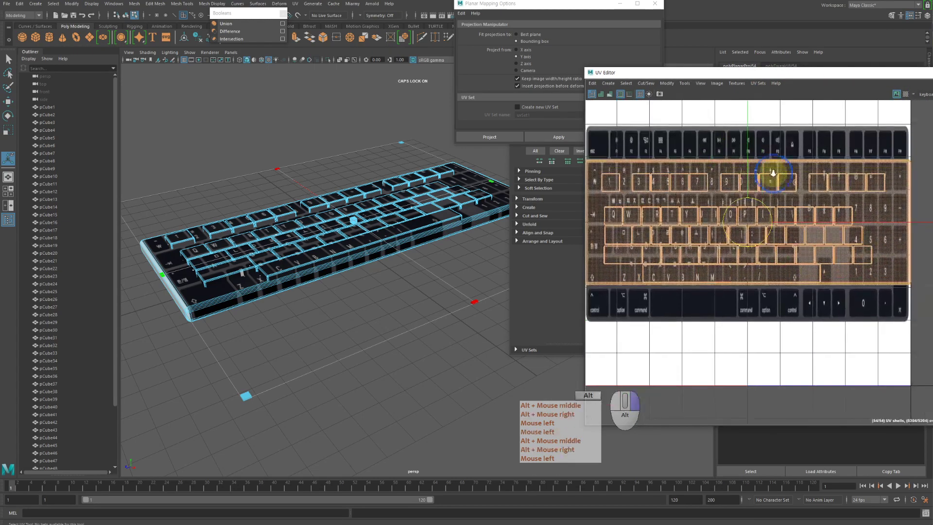
{"action": "right_click_drag", "start_coordinate": [775, 177], "coordinate": [685, 171], "text": "alt"}
{"action": "right_click_drag", "start_coordinate": [727, 298], "coordinate": [704, 171], "text": "alt"}
{"action": "left_click", "coordinate": [725, 273]}
{"action": "middle_click_drag", "start_coordinate": [705, 171], "coordinate": [798, 214], "text": "alt"}
{"action": "left_click", "coordinate": [799, 214]}
{"action": "left_click", "coordinate": [797, 294]}
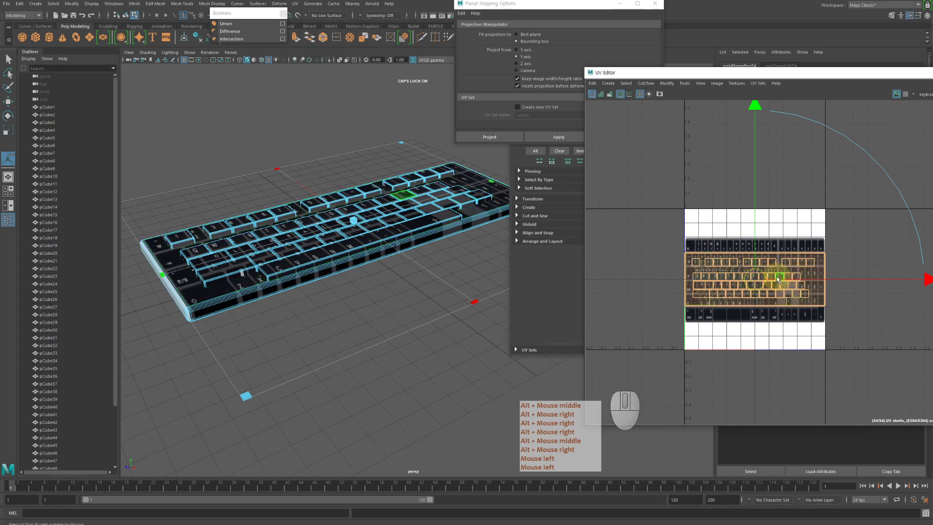
{"action": "left_click", "coordinate": [788, 293]}
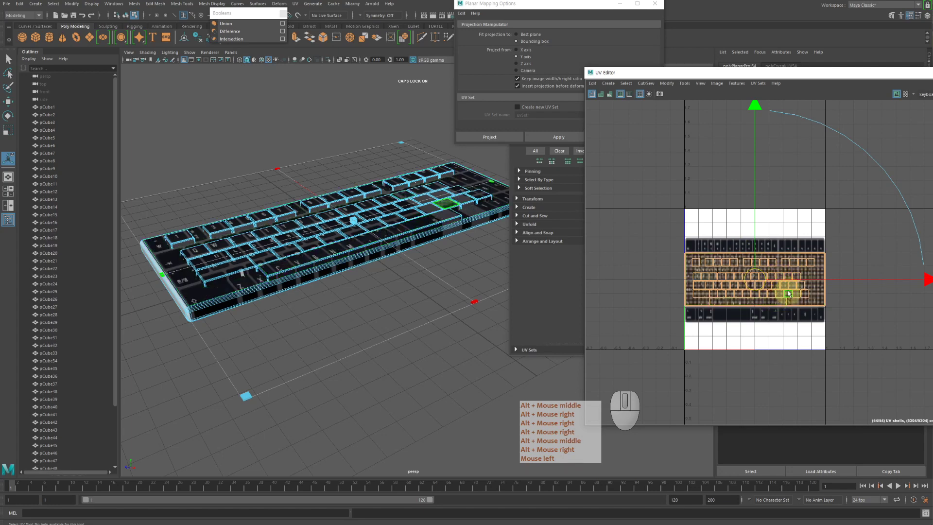
{"action": "left_click", "coordinate": [749, 290]}
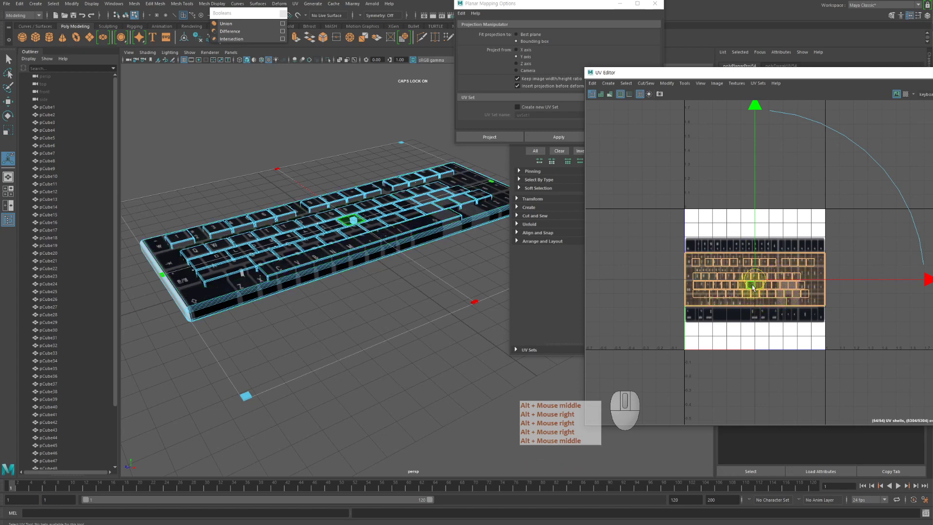
{"action": "right_click_drag", "start_coordinate": [771, 343], "coordinate": [860, 333], "text": "alt"}
{"action": "left_click", "coordinate": [803, 191]}
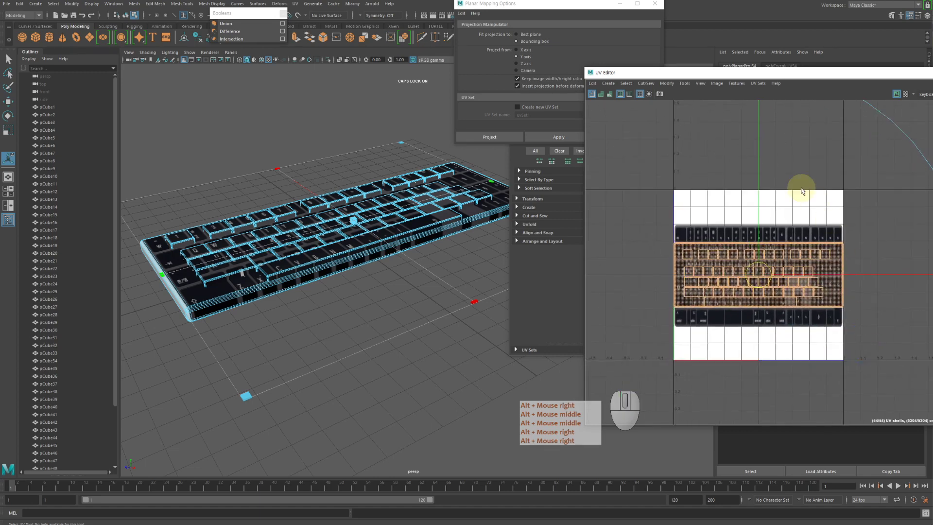
Step: Scale all UVs vertically to span the full height of the keyboard image and nudge them vertically into alignment
{"action": "key", "text": "r"}
{"action": "right_click_drag", "start_coordinate": [802, 199], "coordinate": [771, 160], "text": "alt"}
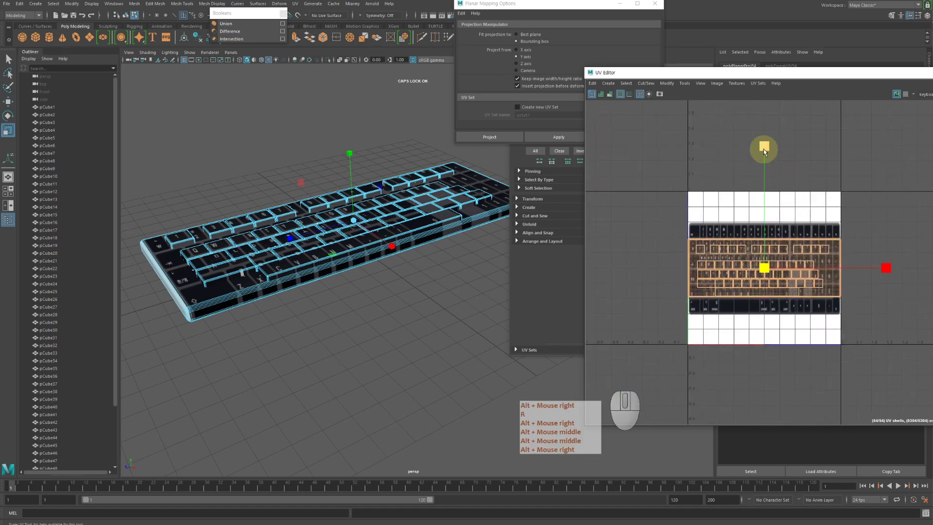
{"action": "left_click_drag", "start_coordinate": [766, 151], "coordinate": [774, 87]}
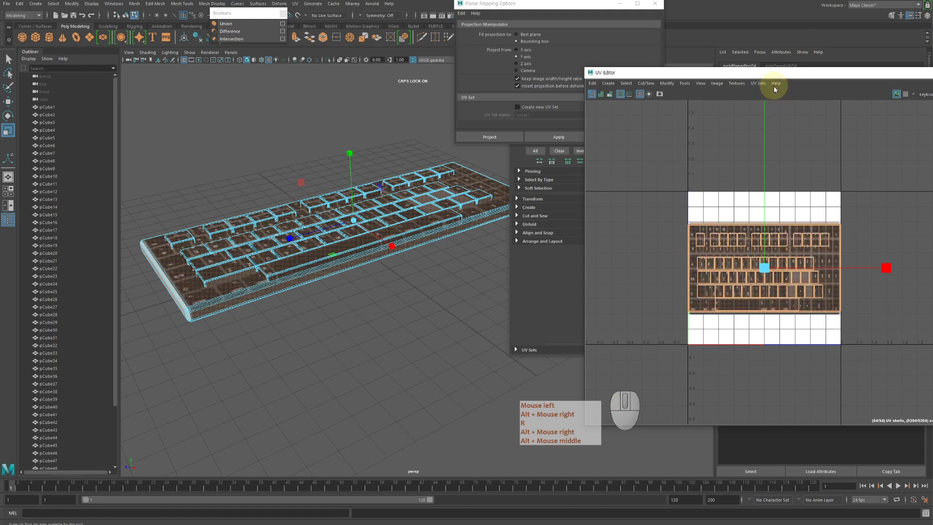
{"action": "right_click_drag", "start_coordinate": [797, 146], "coordinate": [860, 208], "text": "alt"}
{"action": "middle_click_drag", "start_coordinate": [860, 208], "coordinate": [788, 110], "text": "alt"}
{"action": "key", "text": "w"}
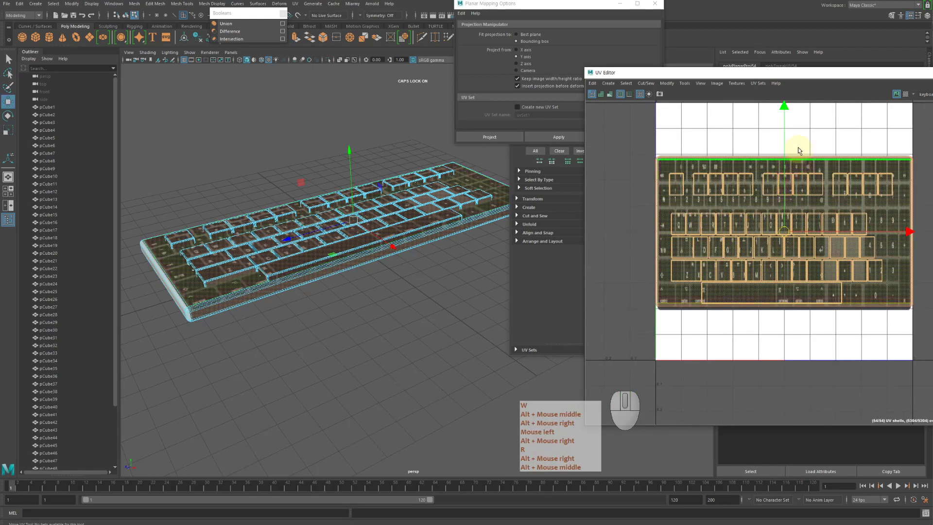
{"action": "left_click", "coordinate": [785, 106]}
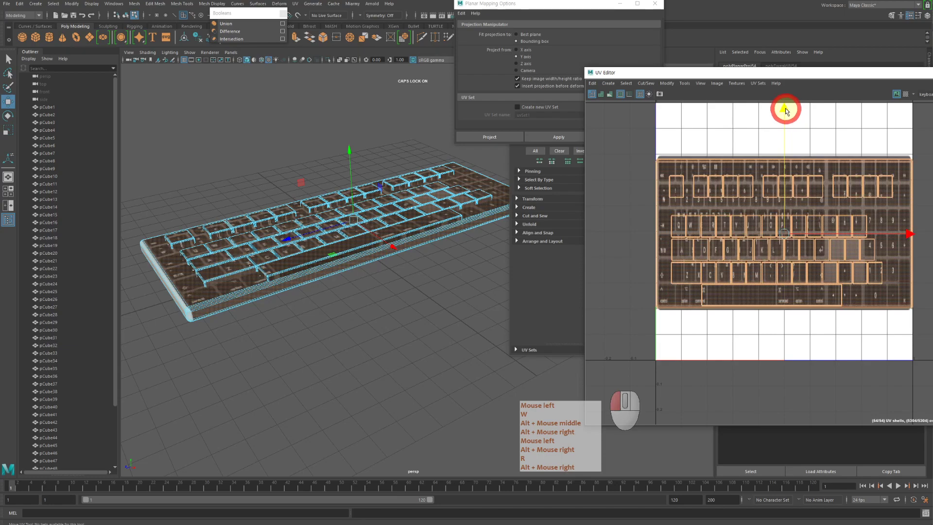
Step: Examine how the image's key rows and borders line up with the slab edge and raised keys on the model
{"action": "middle_click_drag", "start_coordinate": [403, 223], "coordinate": [417, 230], "text": "alt"}
{"action": "left_click_drag", "start_coordinate": [416, 229], "coordinate": [423, 260], "text": "alt"}
{"action": "right_click_drag", "start_coordinate": [424, 260], "coordinate": [385, 278], "text": "alt"}
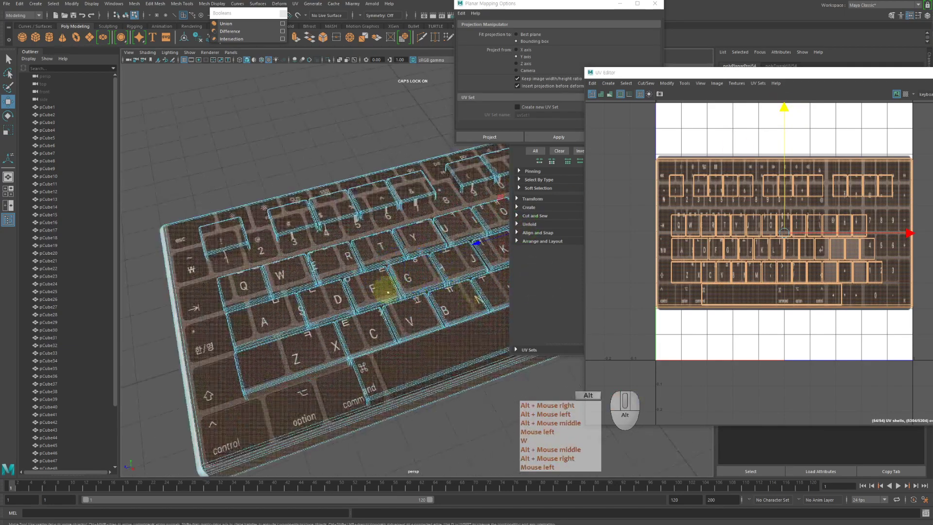
{"action": "middle_click_drag", "start_coordinate": [386, 277], "coordinate": [431, 235], "text": "alt"}
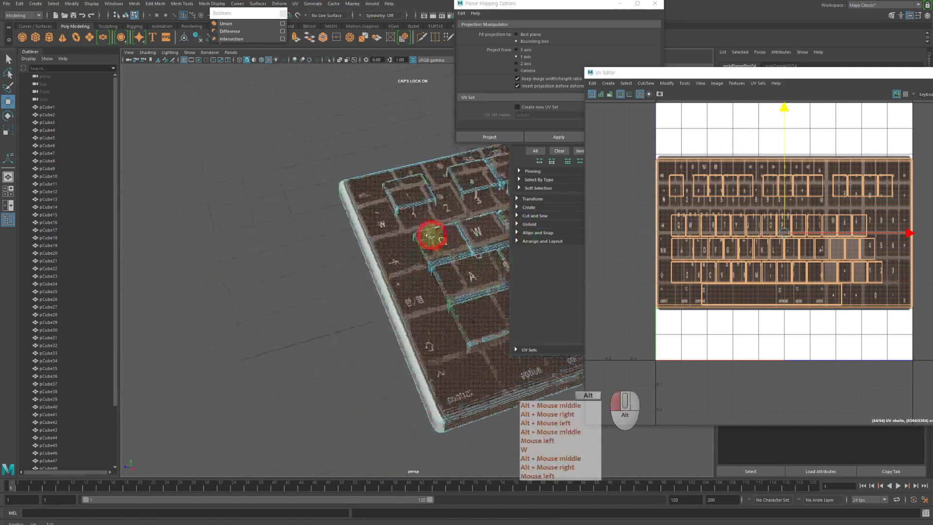
{"action": "left_click_drag", "start_coordinate": [426, 235], "coordinate": [425, 264], "text": "alt"}
{"action": "middle_click_drag", "start_coordinate": [425, 264], "coordinate": [444, 267], "text": "alt"}
{"action": "right_click_drag", "start_coordinate": [443, 267], "coordinate": [417, 257], "text": "alt"}
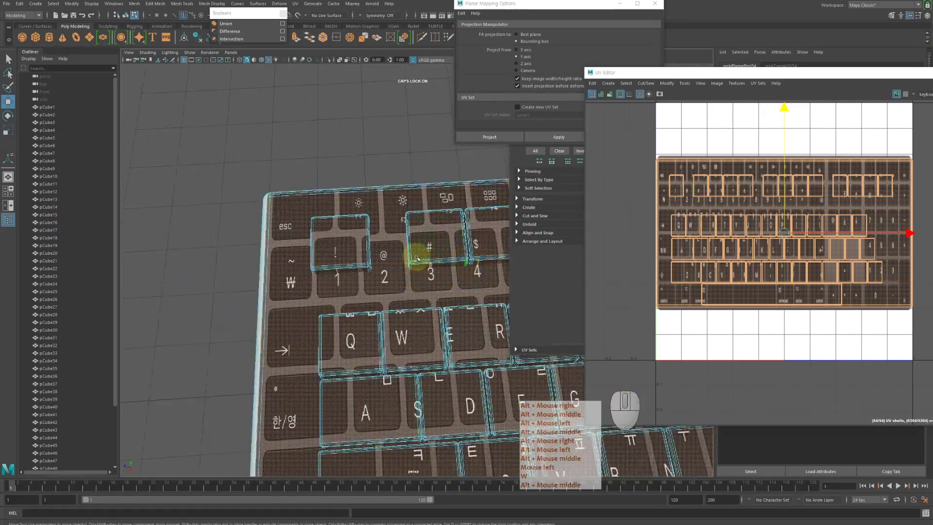
{"action": "right_click_drag", "start_coordinate": [677, 209], "coordinate": [714, 214], "text": "alt"}
{"action": "middle_click_drag", "start_coordinate": [714, 214], "coordinate": [690, 253], "text": "alt"}
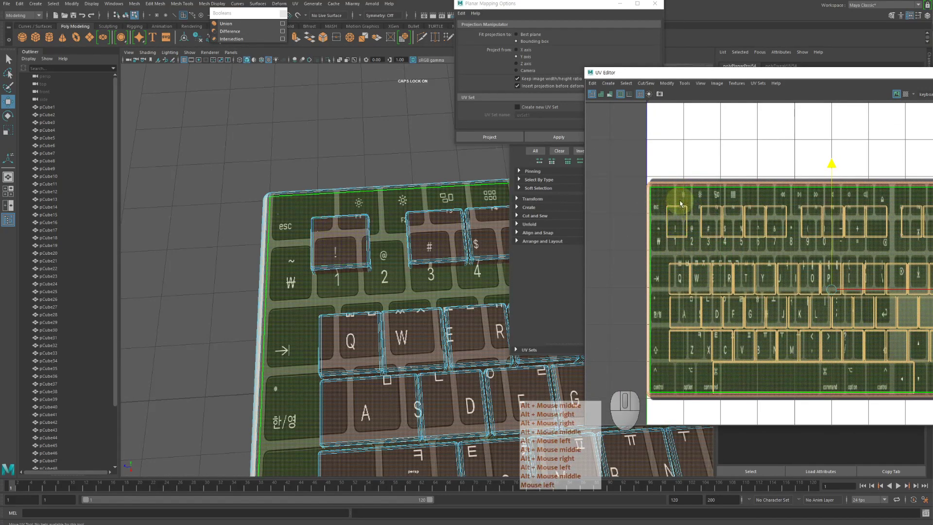
Step: Fine-tune the vertical scale of all UVs so the slab outline fits the edge of the keyboard image
{"action": "right_click_drag", "start_coordinate": [854, 205], "coordinate": [828, 183], "text": "alt"}
{"action": "key", "text": "r"}
{"action": "left_click_drag", "start_coordinate": [834, 155], "coordinate": [834, 158]}
{"action": "key", "text": "q"}
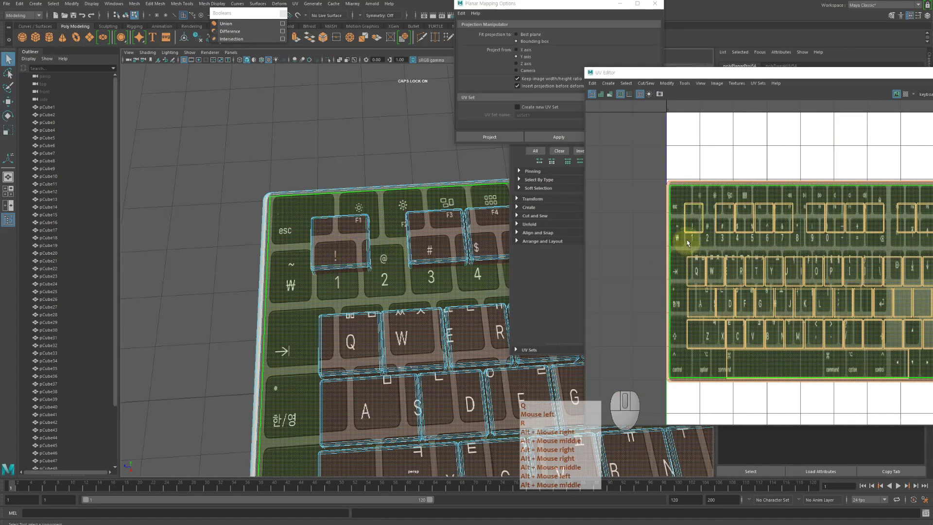
Step: Select the UV shell of the first key in the upper row and move it onto the esc key of the image
{"action": "right_click_drag", "start_coordinate": [687, 243], "coordinate": [722, 214], "text": "alt"}
{"action": "left_click_drag", "start_coordinate": [686, 190], "coordinate": [718, 250]}
{"action": "key", "text": "w"}
{"action": "middle_click_drag", "start_coordinate": [744, 288], "coordinate": [733, 273]}
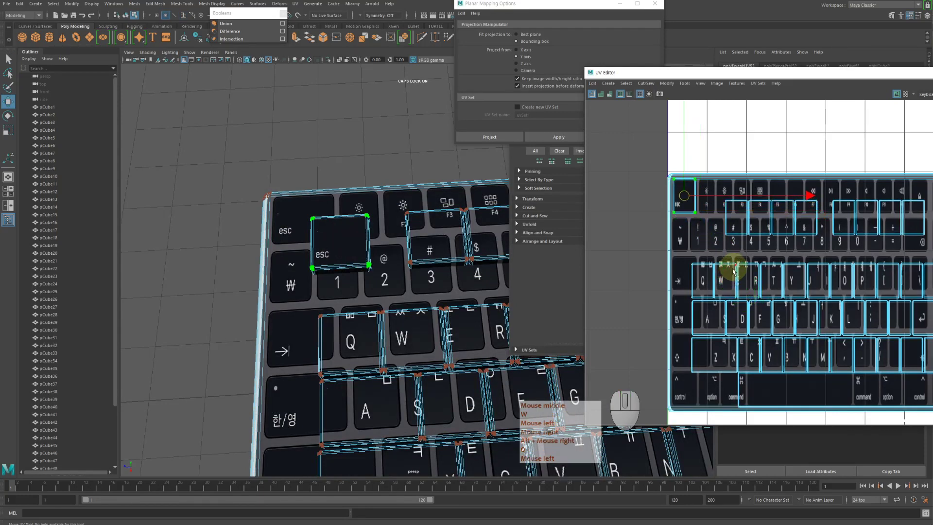
Step: Try to move only the second upper-row key's UV shell onto the image's F1 key, and undo the move
{"action": "key", "text": "q"}
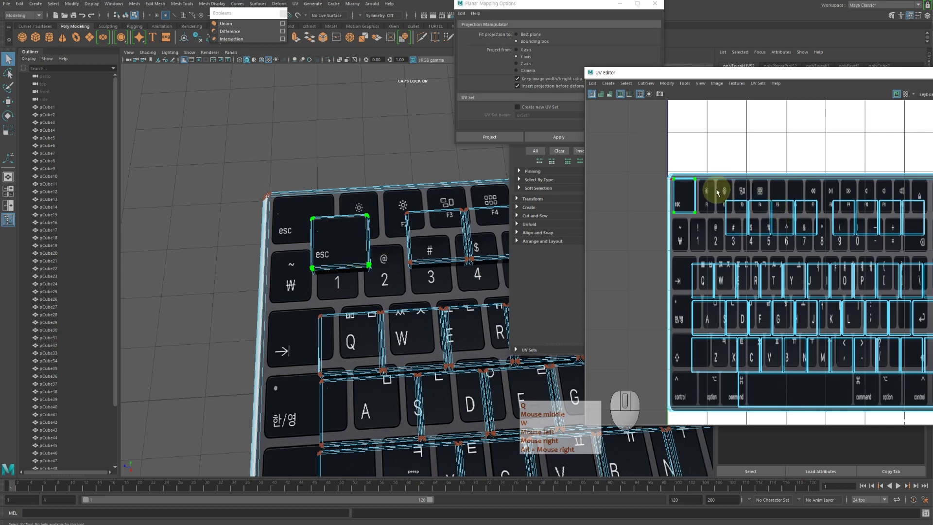
{"action": "left_click_drag", "start_coordinate": [717, 191], "coordinate": [742, 245]}
{"action": "left_click", "coordinate": [736, 241]}
{"action": "left_click", "coordinate": [731, 239]}
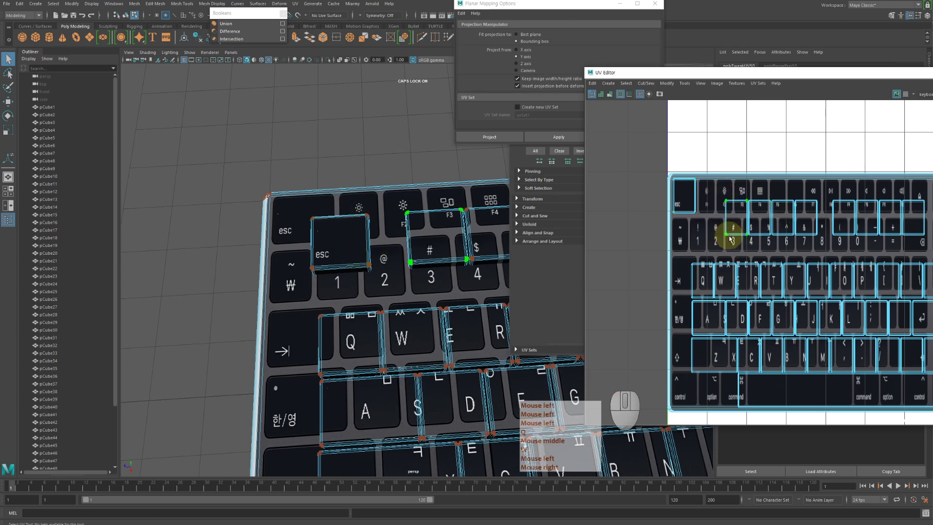
{"action": "key", "text": "w"}
{"action": "middle_click_drag", "start_coordinate": [744, 243], "coordinate": [719, 226]}
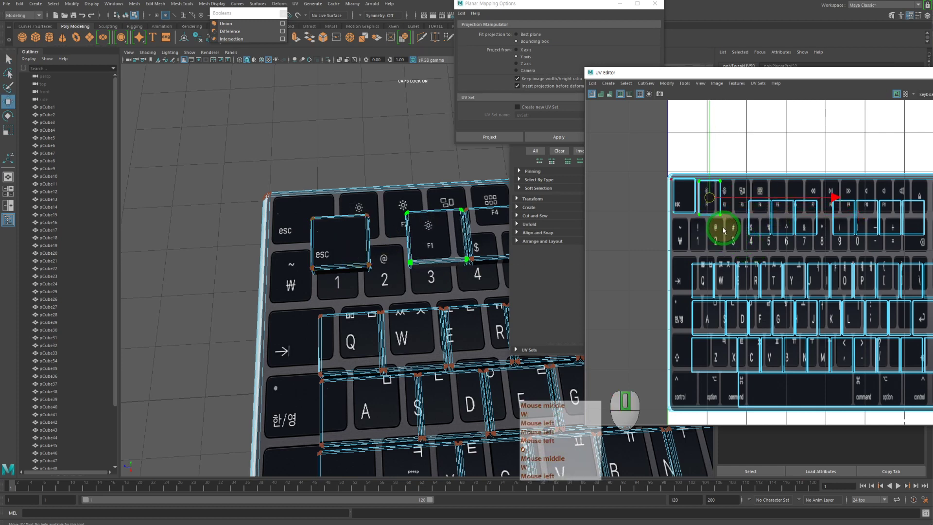
{"action": "key", "text": "z"}
Step: Select the next four upper-row key shells together and move them onto the F1 to F4 keys of the image
{"action": "right_click_drag", "start_coordinate": [770, 248], "coordinate": [751, 245], "text": "alt"}
{"action": "middle_click_drag", "start_coordinate": [751, 245], "coordinate": [723, 248], "text": "alt"}
{"action": "left_click_drag", "start_coordinate": [689, 201], "coordinate": [786, 255]}
{"action": "key", "text": "w"}
{"action": "middle_click_drag", "start_coordinate": [786, 254], "coordinate": [748, 239]}
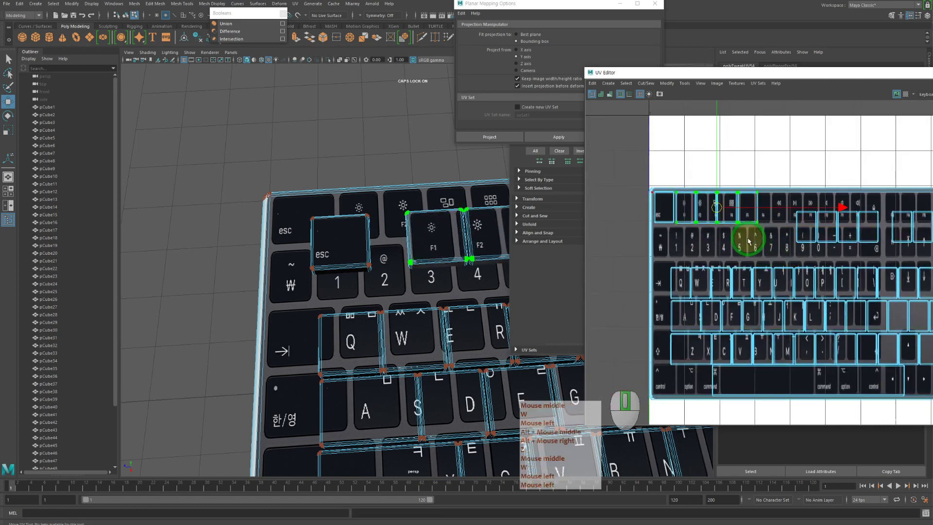
Step: Narrow the four selected shells horizontally and nudge them so each one frames its F1 to F4 key
{"action": "right_click_drag", "start_coordinate": [739, 241], "coordinate": [775, 238], "text": "alt"}
{"action": "middle_click_drag", "start_coordinate": [774, 238], "coordinate": [844, 258], "text": "alt"}
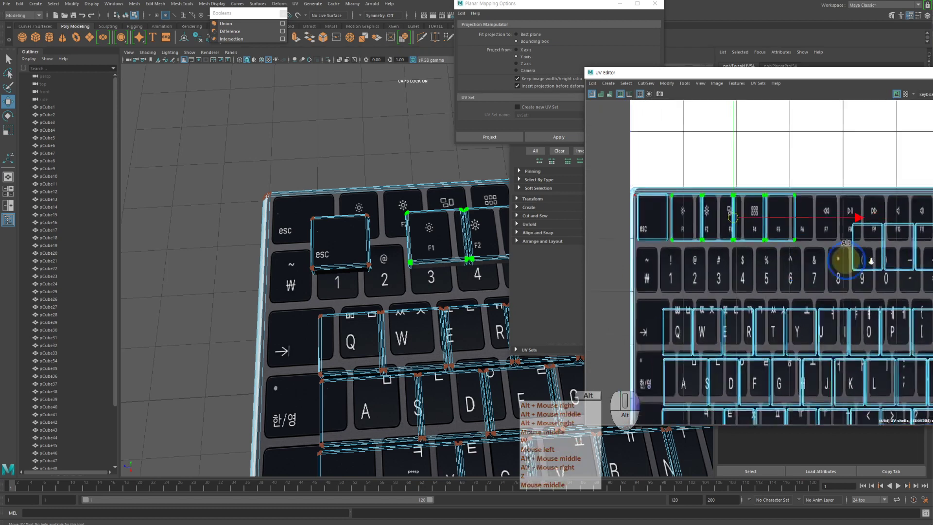
{"action": "right_click_drag", "start_coordinate": [843, 258], "coordinate": [800, 267], "text": "alt"}
{"action": "middle_click_drag", "start_coordinate": [800, 266], "coordinate": [882, 240], "text": "alt"}
{"action": "key", "text": "r"}
{"action": "left_click_drag", "start_coordinate": [881, 236], "coordinate": [867, 234]}
{"action": "key", "text": "w"}
{"action": "left_click", "coordinate": [884, 233]}
{"action": "key", "text": "r"}
{"action": "key", "text": "w"}
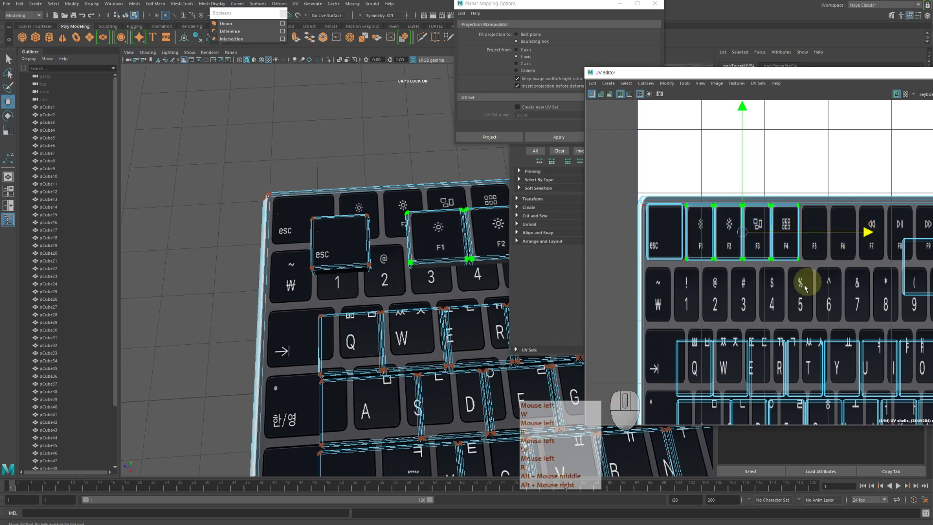
Step: Select the middle group of four upper-row key shells and move them onto the F5 to F8 keys of the image
{"action": "mouse_move", "coordinate": [805, 287]}
{"action": "middle_mouse_down", "text": "alt"}
{"action": "mouse_move", "coordinate": [760, 286]}
{"action": "mouse_move", "coordinate": [809, 271]}
{"action": "middle_mouse_up", "text": "alt"}
{"action": "right_click_drag", "start_coordinate": [808, 270], "coordinate": [700, 193], "text": "alt"}
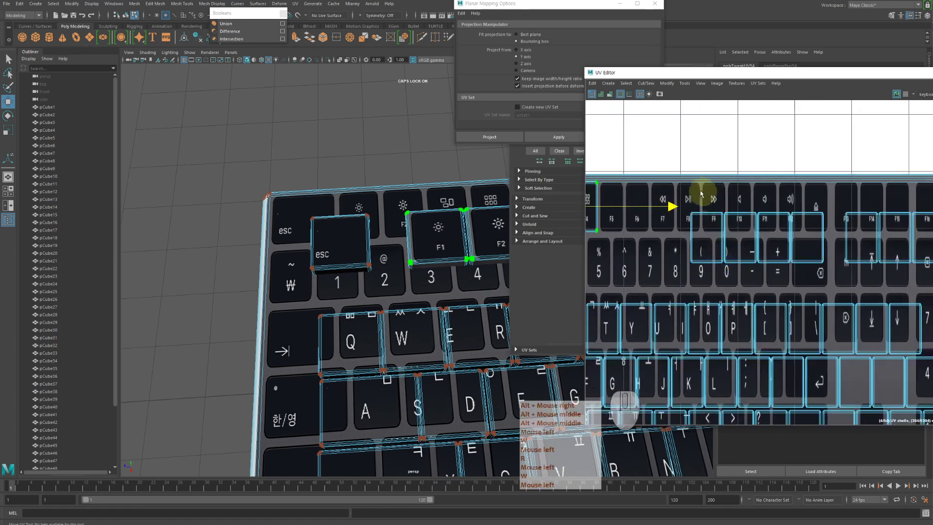
{"action": "key", "text": "q"}
{"action": "left_click_drag", "start_coordinate": [673, 200], "coordinate": [823, 270]}
{"action": "key", "text": "r"}
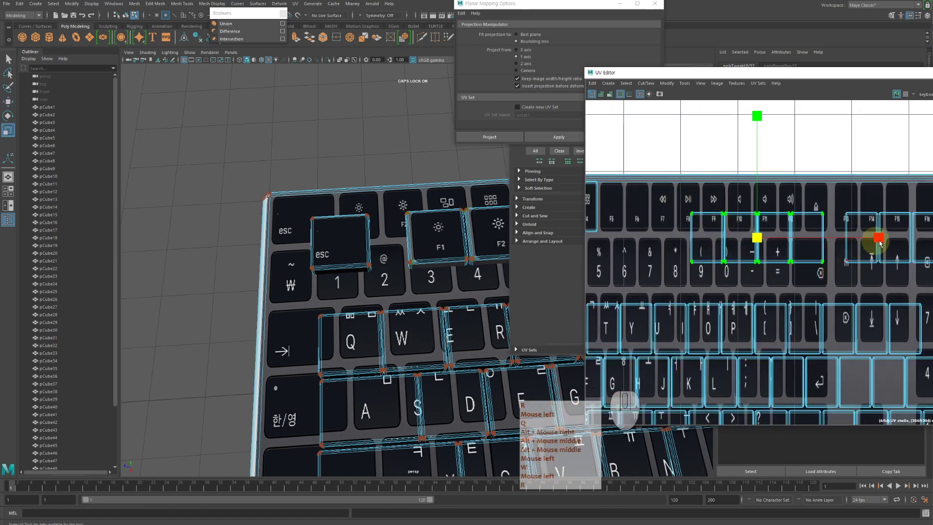
{"action": "key", "text": "w"}
{"action": "middle_click_drag", "start_coordinate": [777, 286], "coordinate": [754, 267], "text": "alt"}
Step: Narrow the middle group of shells horizontally and adjust its position to fit the F5 to F8 keys
{"action": "key", "text": "r"}
{"action": "mouse_move", "coordinate": [853, 220]}
{"action": "left_mouse_down"}
{"action": "mouse_move", "coordinate": [817, 217]}
{"action": "mouse_move", "coordinate": [837, 222]}
{"action": "left_mouse_up"}
{"action": "key", "text": "w"}
{"action": "key", "text": "r"}
{"action": "key", "text": "w"}
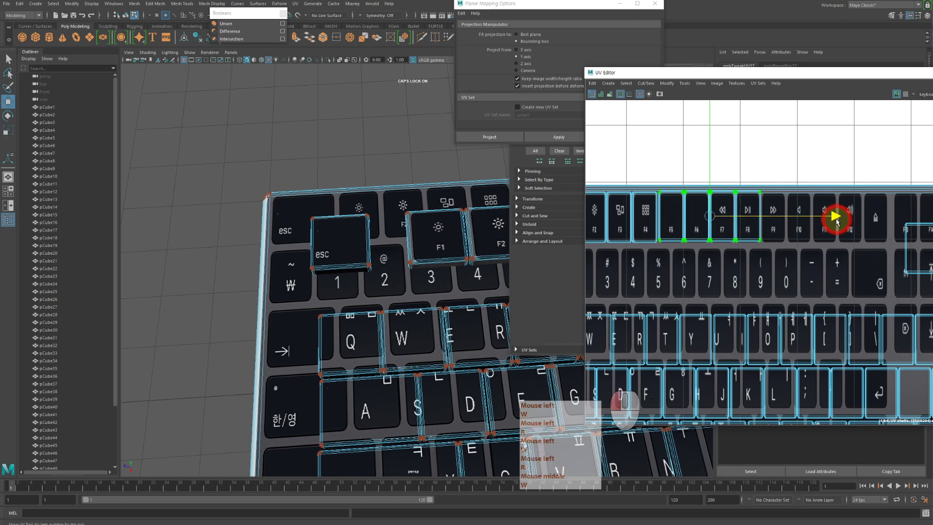
{"action": "middle_click_drag", "start_coordinate": [823, 261], "coordinate": [843, 255], "text": "alt"}
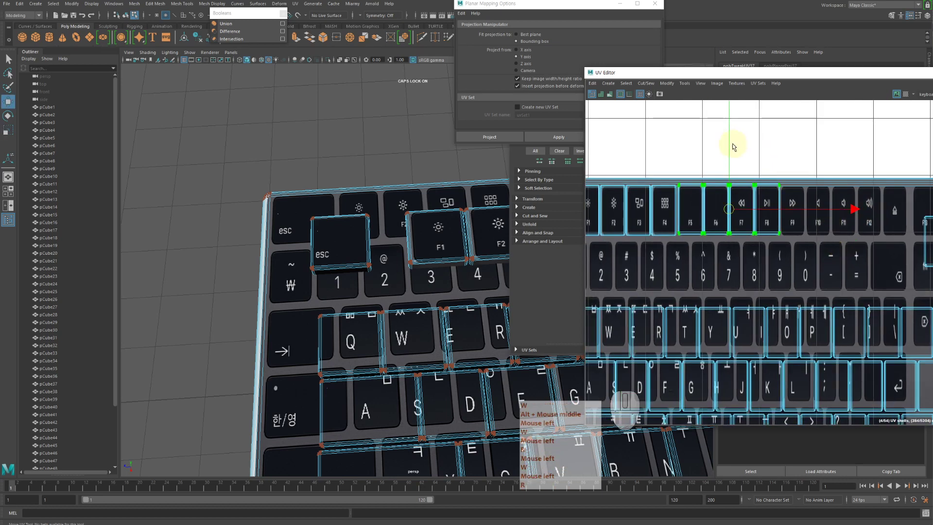
{"action": "left_click_drag", "start_coordinate": [734, 147], "coordinate": [733, 151]}
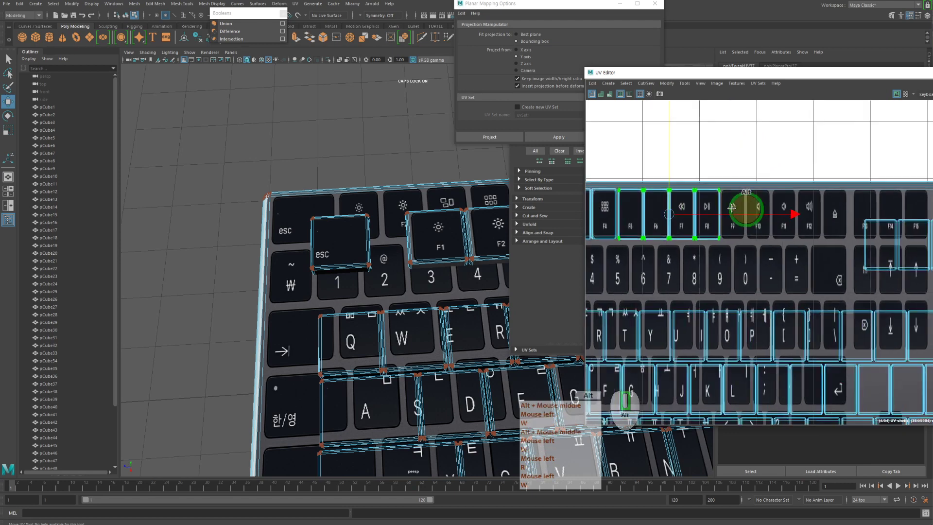
Step: Select the last group of four upper-row key shells and move them onto the F9 to F12 keys of the image
{"action": "middle_click_drag", "start_coordinate": [787, 229], "coordinate": [708, 209], "text": "alt"}
{"action": "middle_click_drag", "start_coordinate": [875, 214], "coordinate": [722, 209], "text": "alt"}
{"action": "key", "text": "q"}
{"action": "left_click_drag", "start_coordinate": [720, 198], "coordinate": [892, 287]}
{"action": "middle_click_drag", "start_coordinate": [826, 280], "coordinate": [856, 286], "text": "alt"}
{"action": "key", "text": "r"}
{"action": "key", "text": "w"}
{"action": "left_click_drag", "start_coordinate": [872, 259], "coordinate": [733, 258]}
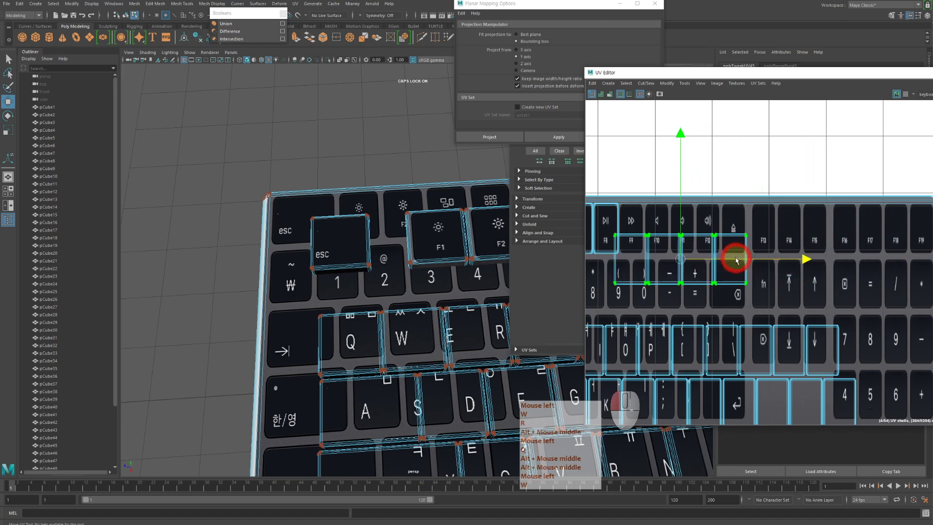
{"action": "middle_click_drag", "start_coordinate": [687, 240], "coordinate": [747, 251], "text": "alt"}
{"action": "left_click_drag", "start_coordinate": [740, 269], "coordinate": [743, 238]}
Step: Narrow the last group of shells horizontally to match the widths of the F9 to F12 keys
{"action": "key", "text": "r"}
{"action": "mouse_move", "coordinate": [863, 241]}
{"action": "left_mouse_down"}
{"action": "mouse_move", "coordinate": [839, 245]}
{"action": "mouse_move", "coordinate": [850, 238]}
{"action": "left_mouse_up"}
{"action": "key", "text": "w"}
Step: Return to object mode and examine the textured upper row of keys on the whole keyboard
{"action": "middle_click_drag", "start_coordinate": [434, 249], "coordinate": [444, 214], "text": "alt"}
{"action": "right_click_drag", "start_coordinate": [444, 214], "coordinate": [319, 202], "text": "alt"}
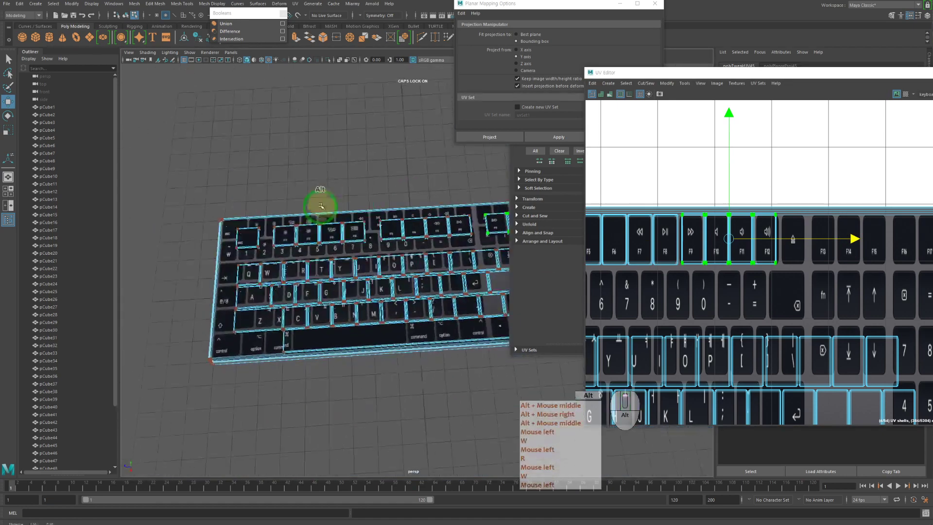
{"action": "left_click", "coordinate": [393, 152]}
{"action": "middle_click_drag", "start_coordinate": [393, 152], "coordinate": [400, 214], "text": "alt"}
{"action": "left_click_drag", "start_coordinate": [400, 214], "coordinate": [369, 244], "text": "alt"}
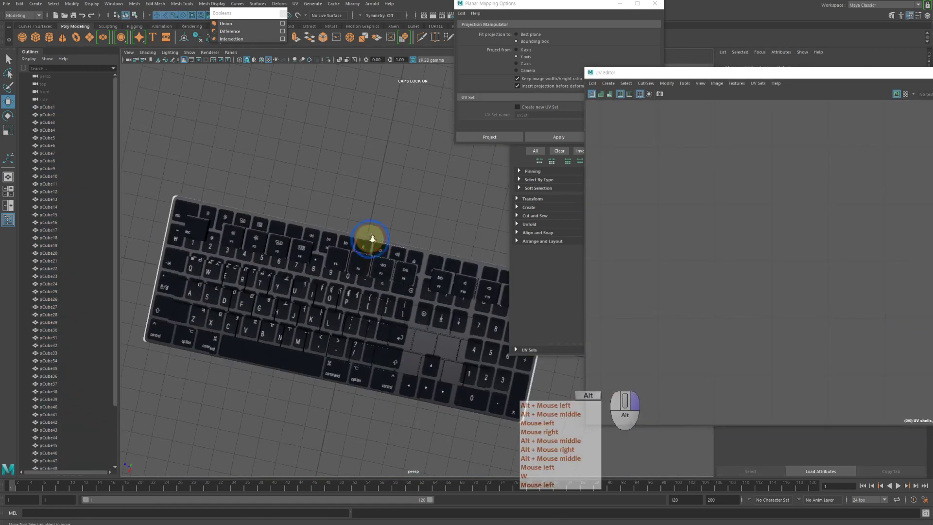
{"action": "right_click_drag", "start_coordinate": [369, 243], "coordinate": [388, 250], "text": "alt"}
{"action": "left_click_drag", "start_coordinate": [388, 250], "coordinate": [360, 241], "text": "alt"}
{"action": "right_click_drag", "start_coordinate": [359, 240], "coordinate": [354, 225], "text": "alt"}
Step: Select the slab and one of the raised keys in turn to inspect their texture from several angles
{"action": "left_click", "coordinate": [402, 219]}
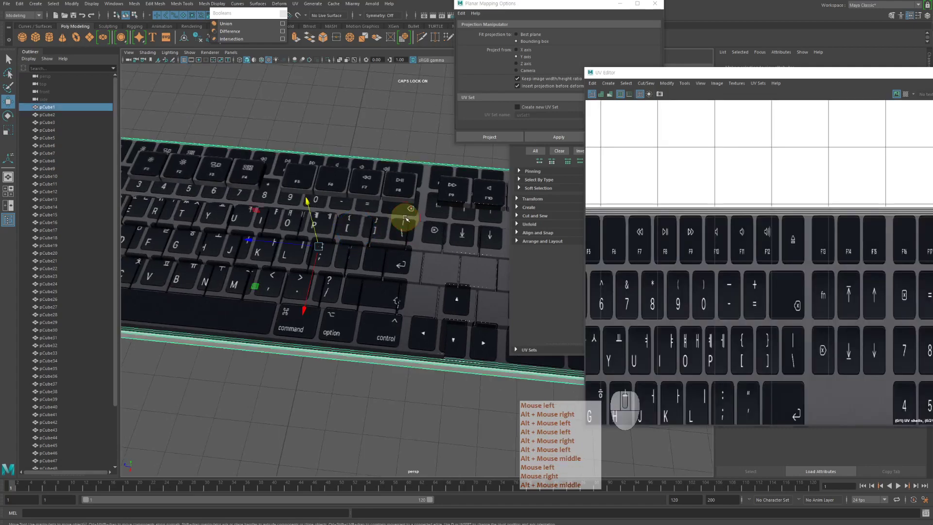
{"action": "right_click_drag", "start_coordinate": [450, 239], "coordinate": [272, 229], "text": "alt"}
{"action": "middle_click_drag", "start_coordinate": [272, 228], "coordinate": [341, 232], "text": "alt"}
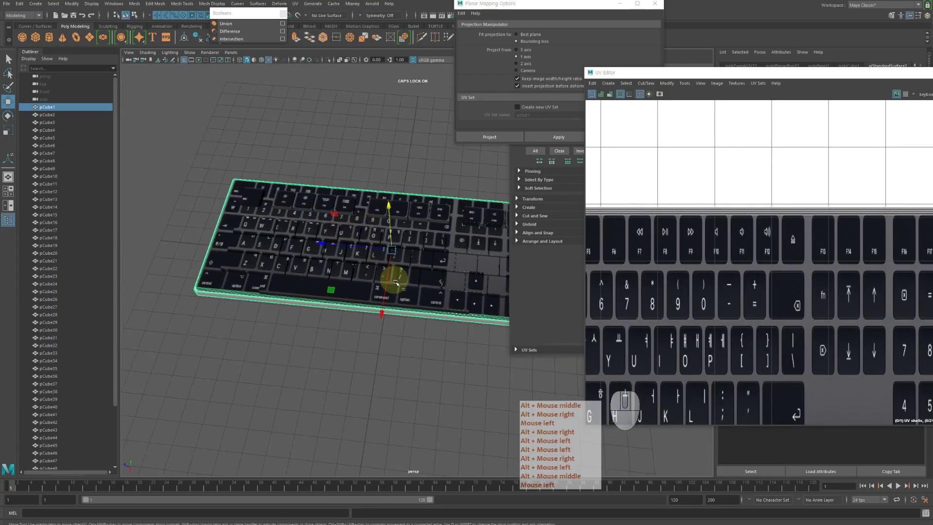
{"action": "left_click_drag", "start_coordinate": [396, 283], "coordinate": [396, 287], "text": "alt"}
{"action": "right_click_drag", "start_coordinate": [396, 287], "coordinate": [335, 278], "text": "alt"}
{"action": "left_click_drag", "start_coordinate": [335, 277], "coordinate": [341, 295], "text": "alt"}
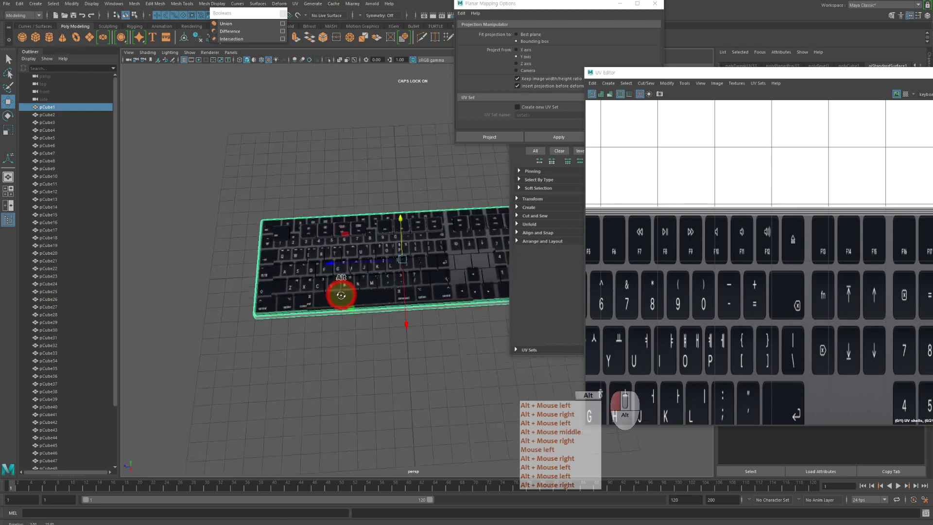
{"action": "right_click_drag", "start_coordinate": [341, 295], "coordinate": [500, 302], "text": "alt"}
{"action": "left_click_drag", "start_coordinate": [500, 302], "coordinate": [406, 323], "text": "alt"}
{"action": "middle_click_drag", "start_coordinate": [407, 322], "coordinate": [411, 334], "text": "alt"}
{"action": "left_click_drag", "start_coordinate": [411, 334], "coordinate": [301, 254], "text": "alt"}
{"action": "left_click", "coordinate": [328, 226]}
{"action": "left_click", "coordinate": [354, 198]}
{"action": "middle_click_drag", "start_coordinate": [302, 254], "coordinate": [299, 275], "text": "alt"}
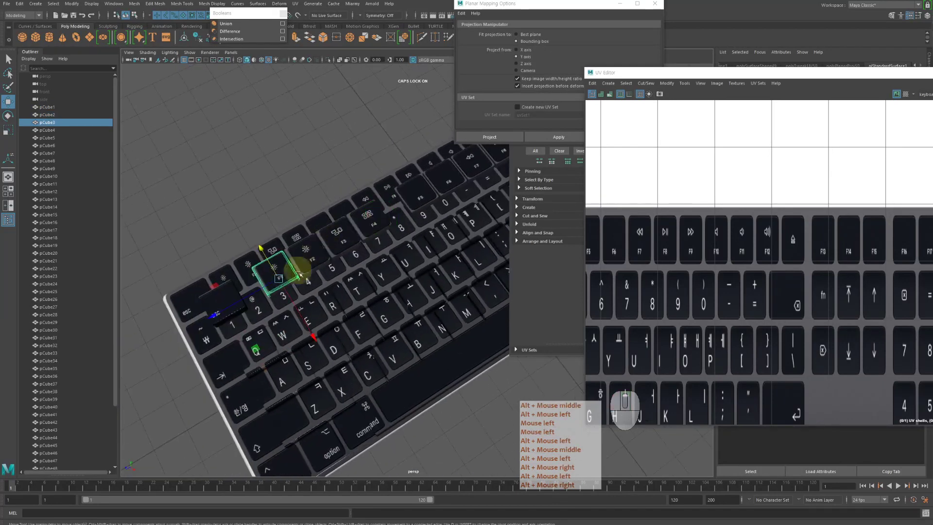
Step: Select all the raised key objects, leaving the slab out of the selection
{"action": "right_click_drag", "start_coordinate": [363, 296], "coordinate": [156, 228], "text": "alt"}
{"action": "middle_click_drag", "start_coordinate": [156, 229], "coordinate": [444, 271], "text": "alt"}
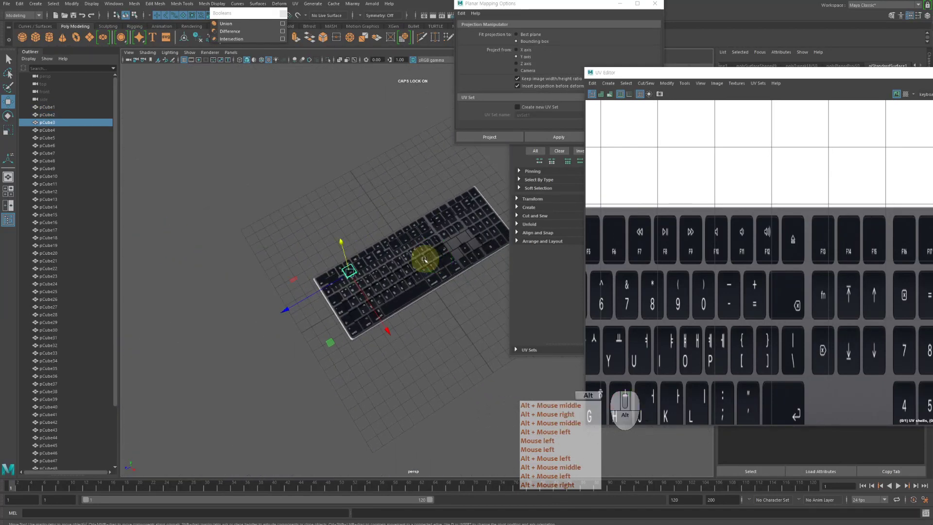
{"action": "left_click_drag", "start_coordinate": [445, 271], "coordinate": [661, 341], "text": "alt"}
{"action": "left_click", "coordinate": [495, 238], "text": "ctrl"}
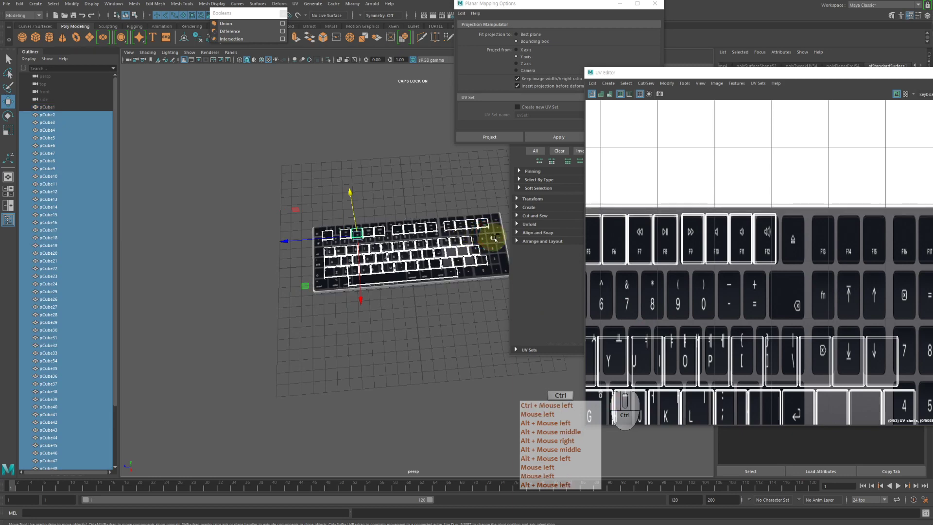
Step: Delete all the selected raised key objects and select the remaining slab so its UVs show over the whole keyboard image
{"action": "key", "text": "Delete"}
{"action": "left_click", "coordinate": [448, 254]}
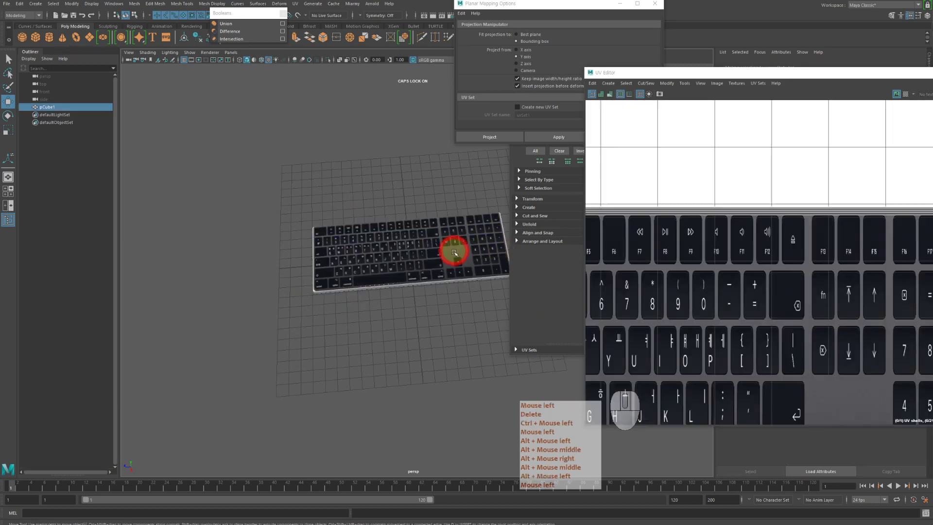
{"action": "middle_click_drag", "start_coordinate": [447, 254], "coordinate": [417, 271], "text": "alt"}
{"action": "right_click_drag", "start_coordinate": [416, 271], "coordinate": [522, 277], "text": "alt"}
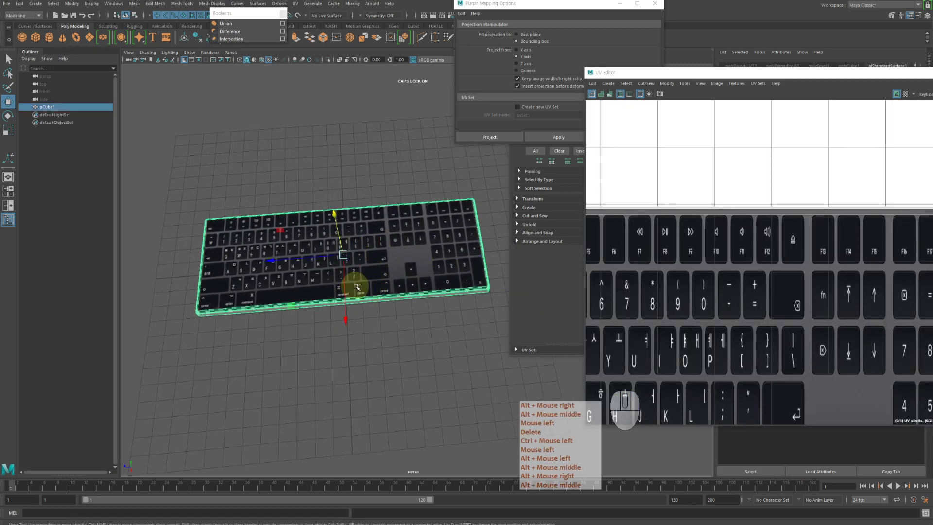
{"action": "right_click_drag", "start_coordinate": [844, 292], "coordinate": [669, 250], "text": "alt"}
{"action": "middle_click_drag", "start_coordinate": [821, 267], "coordinate": [840, 202], "text": "alt"}
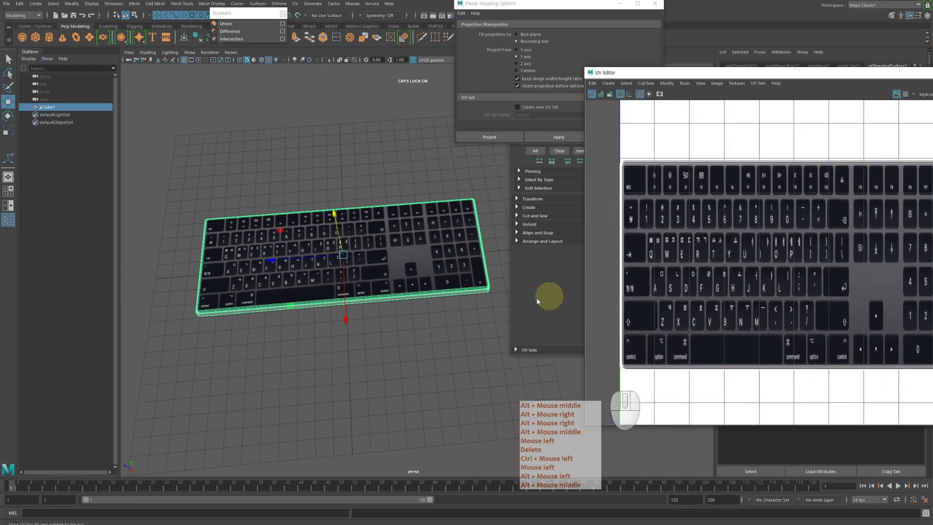
Step: Deselect the slab and examine its keyboard texture, side faces and front edge from several angles and distances
{"action": "left_click", "coordinate": [442, 377]}
{"action": "left_click_drag", "start_coordinate": [442, 378], "coordinate": [446, 336], "text": "alt"}
{"action": "right_click_drag", "start_coordinate": [446, 335], "coordinate": [404, 324], "text": "alt"}
{"action": "left_click_drag", "start_coordinate": [424, 286], "coordinate": [493, 309], "text": "alt"}
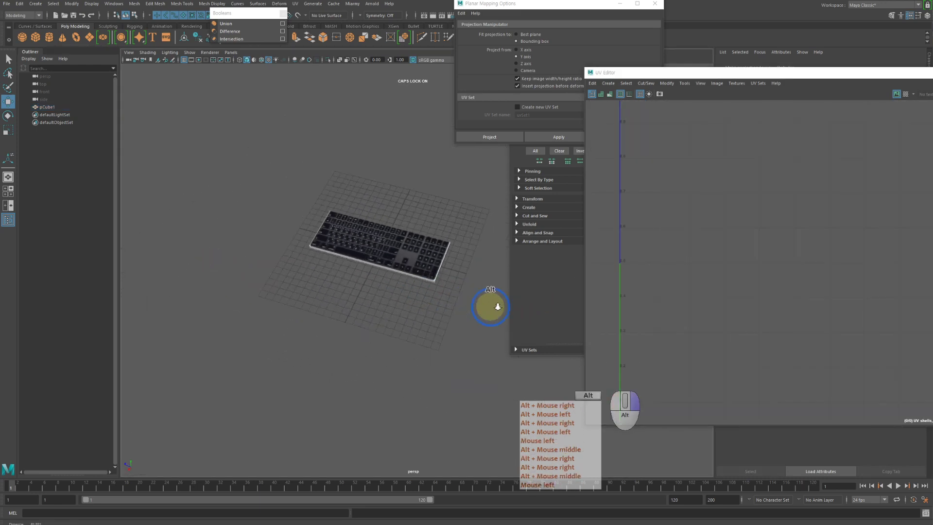
{"action": "right_click_drag", "start_coordinate": [494, 308], "coordinate": [402, 277], "text": "alt"}
{"action": "mouse_move", "coordinate": [402, 277]}
{"action": "left_mouse_down", "text": "alt"}
{"action": "mouse_move", "coordinate": [410, 298]}
{"action": "mouse_move", "coordinate": [399, 291]}
{"action": "left_mouse_up", "text": "alt"}
{"action": "right_click_drag", "start_coordinate": [399, 290], "coordinate": [566, 279], "text": "alt"}
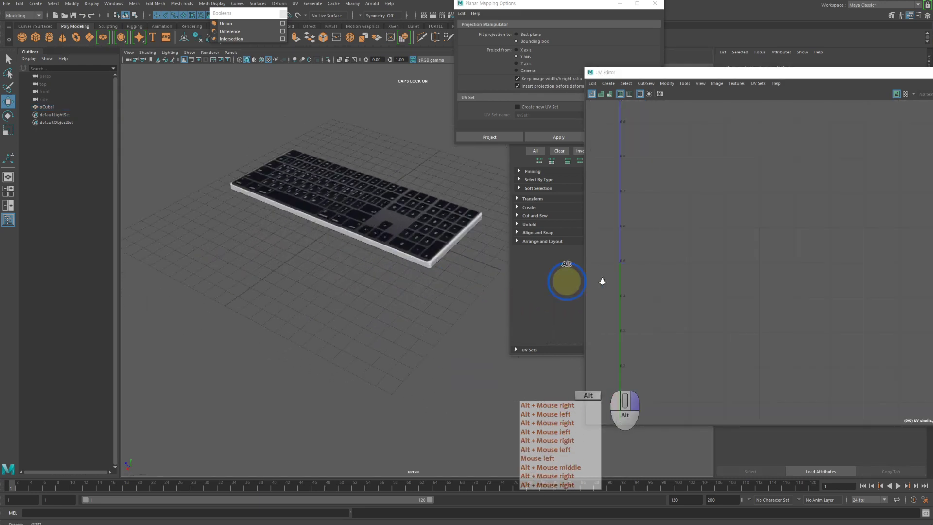
{"action": "middle_click_drag", "start_coordinate": [337, 258], "coordinate": [384, 287], "text": "alt"}
{"action": "right_click_drag", "start_coordinate": [384, 286], "coordinate": [319, 260], "text": "alt"}
{"action": "left_click_drag", "start_coordinate": [413, 307], "coordinate": [385, 295], "text": "alt"}
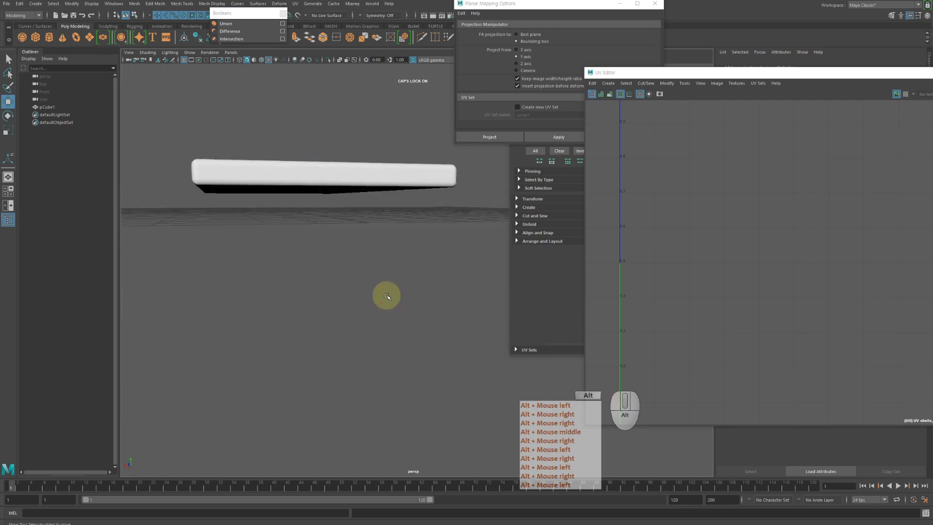
{"action": "middle_click_drag", "start_coordinate": [385, 294], "coordinate": [348, 244], "text": "alt"}
{"action": "left_click_drag", "start_coordinate": [348, 243], "coordinate": [406, 271], "text": "alt"}
{"action": "right_click_drag", "start_coordinate": [406, 271], "coordinate": [348, 225], "text": "alt"}
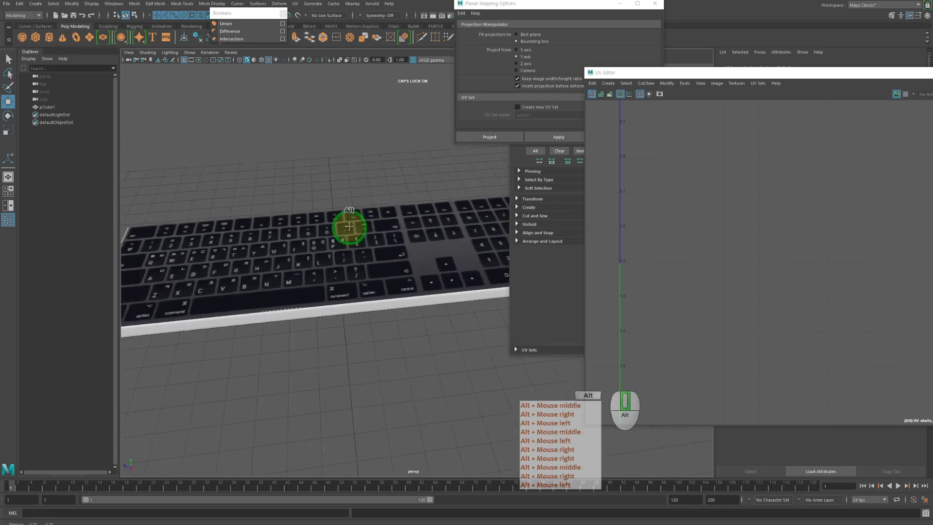
{"action": "left_click_drag", "start_coordinate": [348, 225], "coordinate": [330, 243], "text": "alt"}
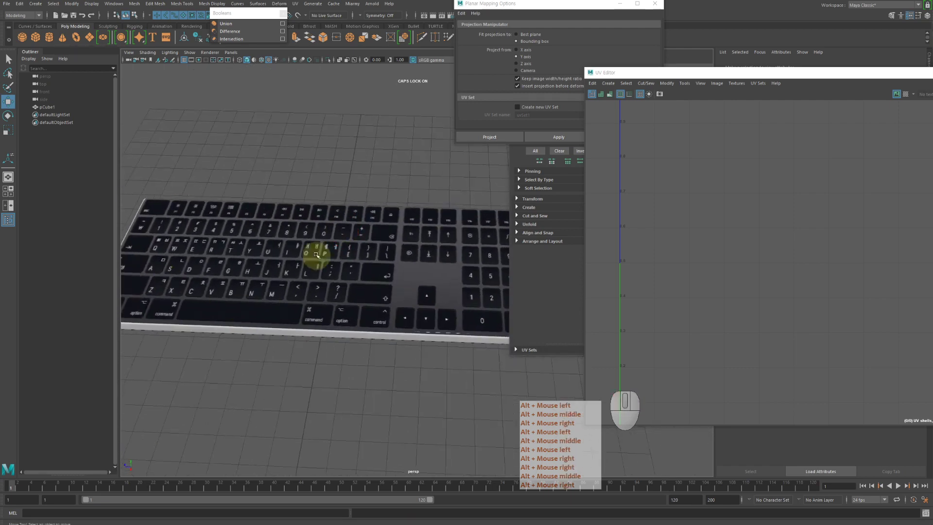
{"action": "middle_click", "coordinate": [359, 270], "text": "alt"}
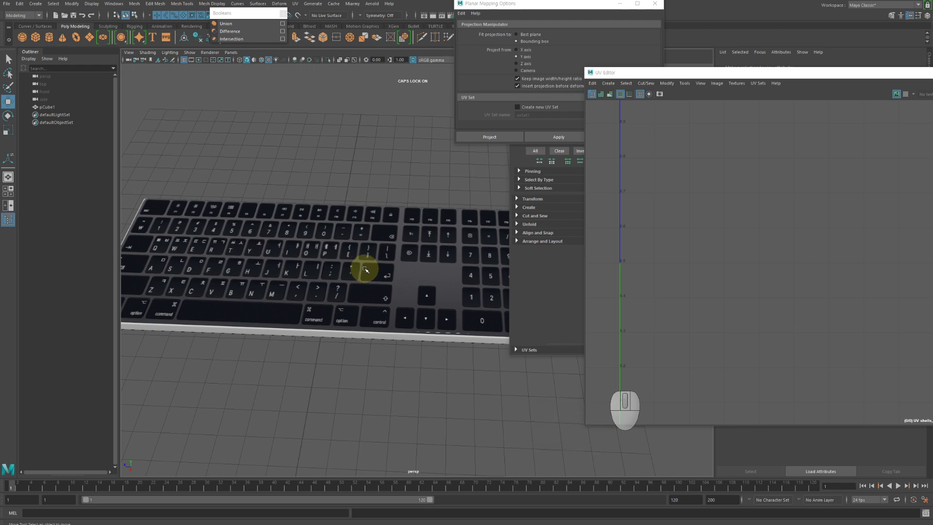
{"action": "middle_click_drag", "start_coordinate": [381, 268], "coordinate": [407, 228], "text": "alt"}
{"action": "right_click_drag", "start_coordinate": [407, 228], "coordinate": [209, 204], "text": "alt"}
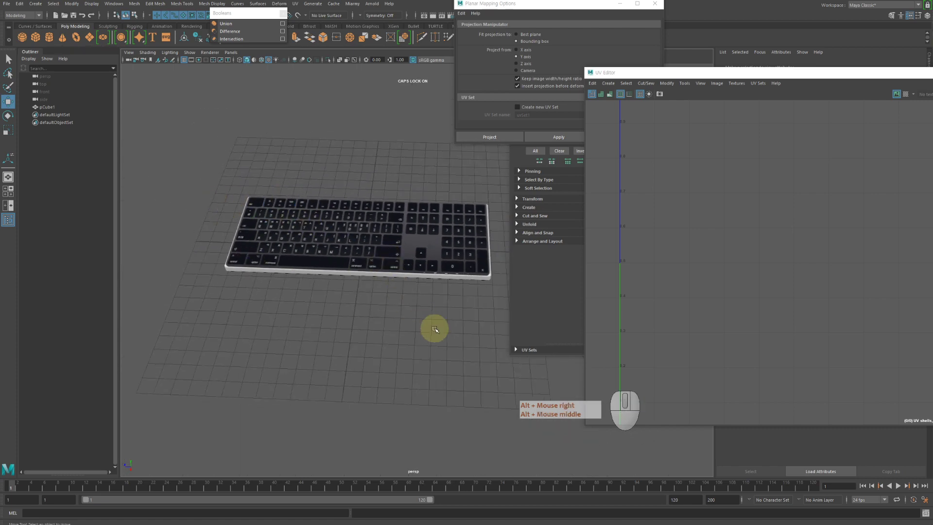
{"action": "right_click_drag", "start_coordinate": [431, 327], "coordinate": [269, 277], "text": "alt"}
{"action": "left_click_drag", "start_coordinate": [268, 277], "coordinate": [368, 285], "text": "alt"}
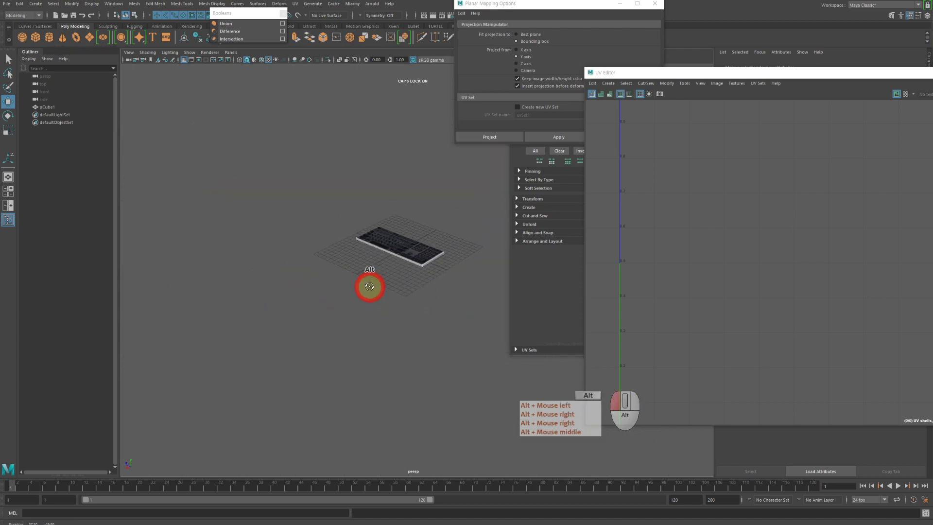
{"action": "left_click", "coordinate": [374, 301]}
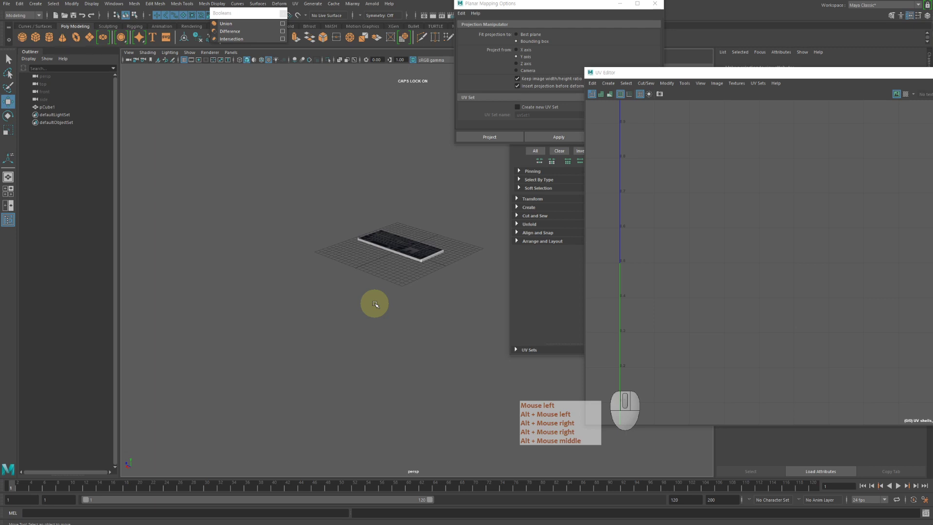
{"action": "left_click_drag", "start_coordinate": [385, 312], "coordinate": [389, 308], "text": "alt"}
{"action": "right_click_drag", "start_coordinate": [389, 309], "coordinate": [521, 308], "text": "alt"}
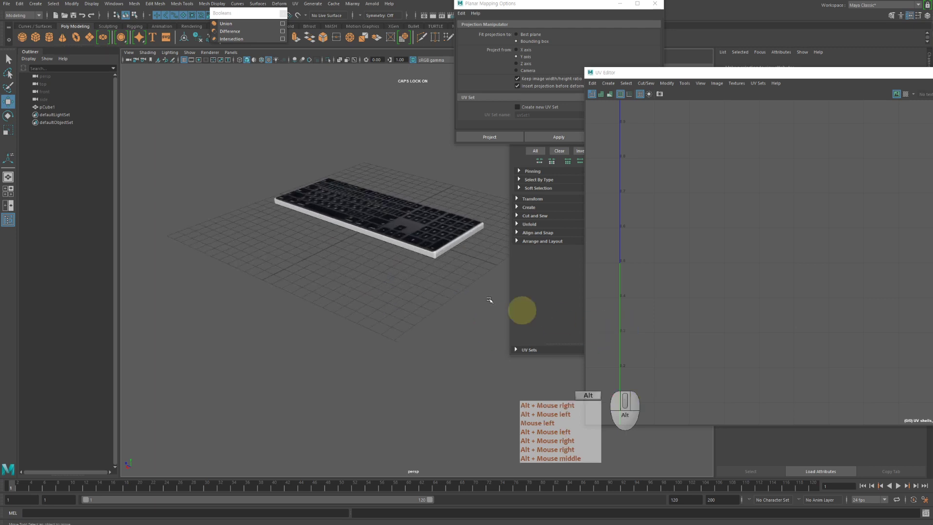
{"action": "middle_click_drag", "start_coordinate": [520, 308], "coordinate": [432, 307], "text": "alt"}
{"action": "left_click_drag", "start_coordinate": [432, 306], "coordinate": [486, 297], "text": "alt"}
{"action": "right_click_drag", "start_coordinate": [486, 296], "coordinate": [538, 288], "text": "alt"}
Step: Select the keyboard slab and close the UV Editor to uncover its material attributes
{"action": "left_click", "coordinate": [405, 239]}
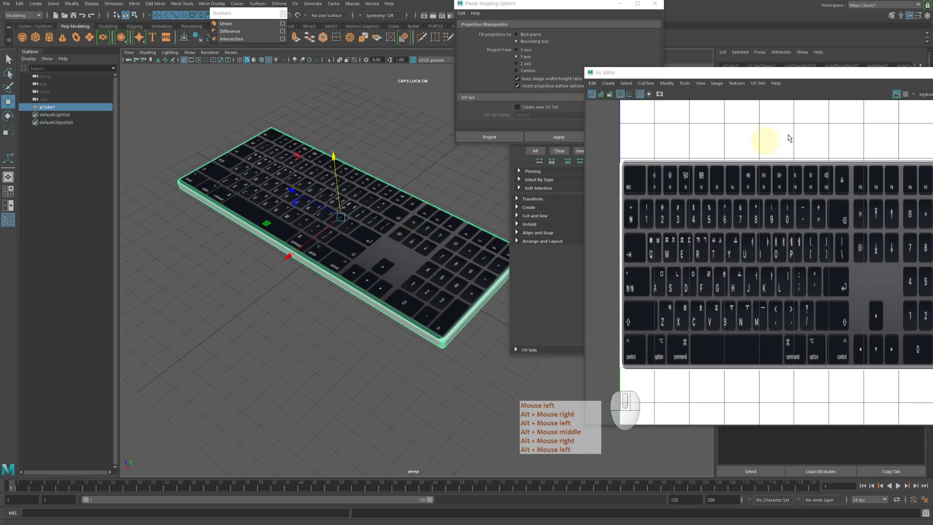
{"action": "left_click_drag", "start_coordinate": [813, 75], "coordinate": [536, 95]}
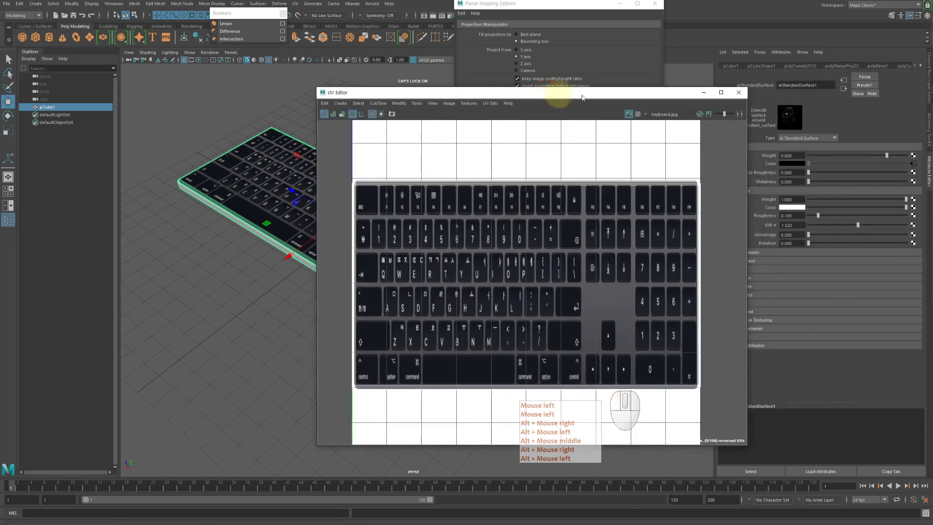
{"action": "left_click", "coordinate": [744, 92]}
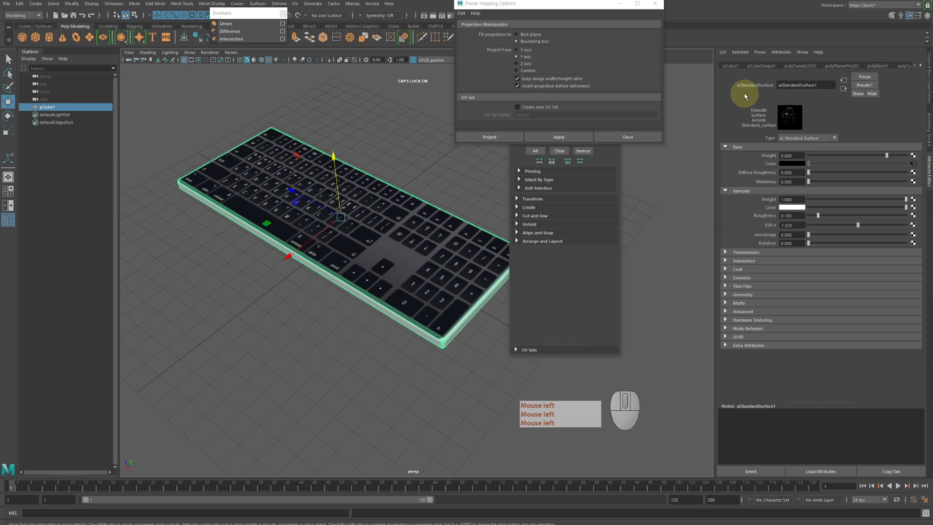
{"action": "double_click", "coordinate": [680, 241]}
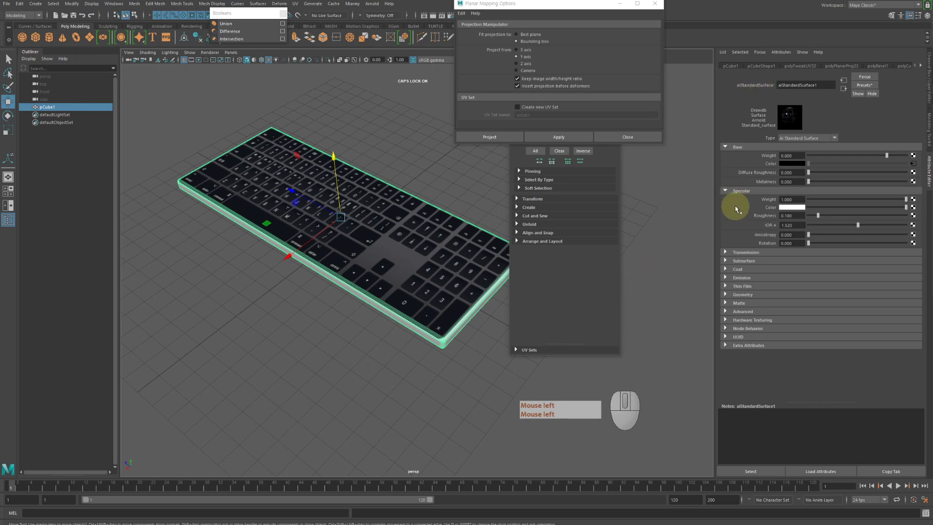
{"action": "left_click_drag", "start_coordinate": [407, 251], "coordinate": [547, 228], "text": "alt"}
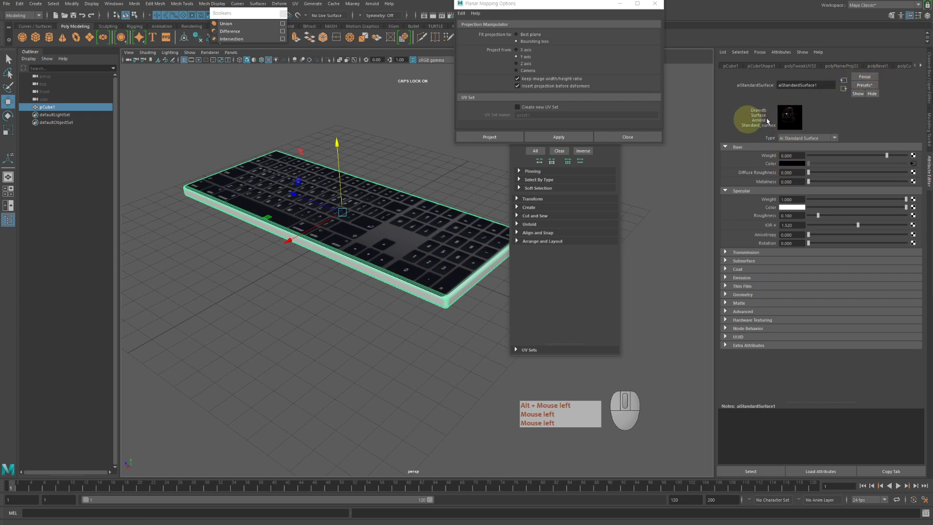
Step: Connect a File texture to the Bump Mapping attribute in the Geometry settings of the slab's aiStandardSurface1 material
{"action": "left_click", "coordinate": [921, 66]}
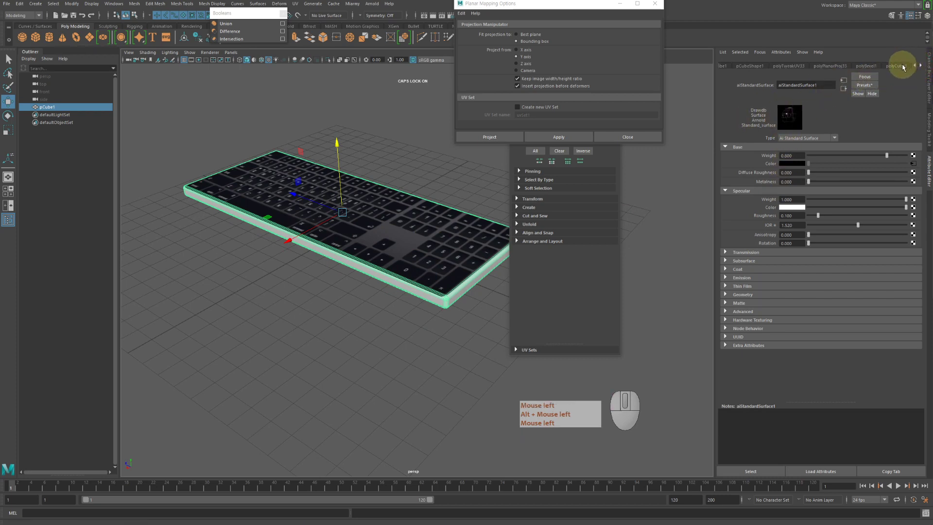
{"action": "left_click", "coordinate": [746, 295]}
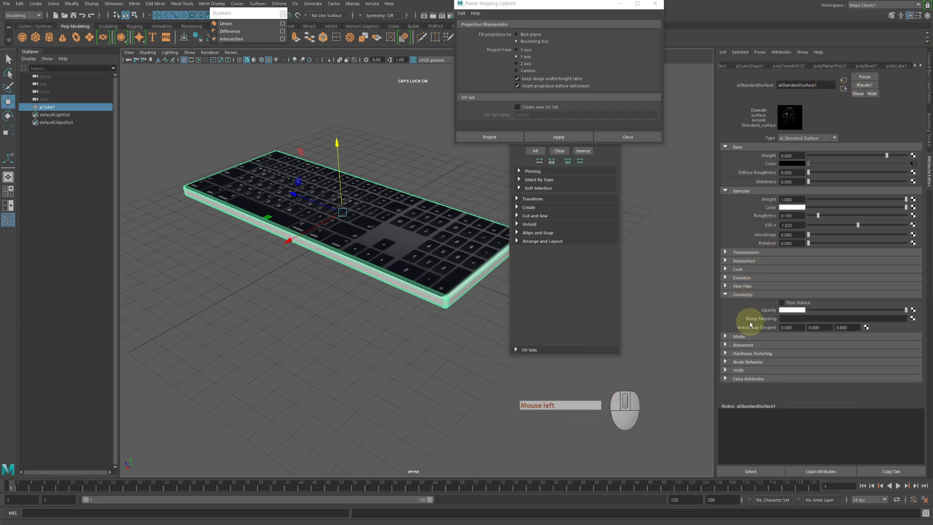
{"action": "left_click_drag", "start_coordinate": [447, 327], "coordinate": [398, 331], "text": "alt"}
{"action": "right_click_drag", "start_coordinate": [397, 330], "coordinate": [877, 344], "text": "alt"}
{"action": "left_click", "coordinate": [915, 320]}
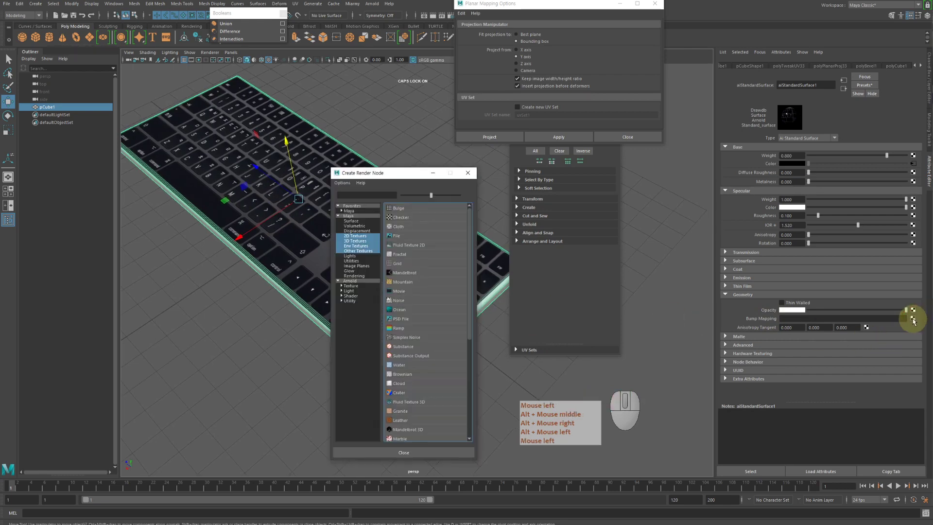
{"action": "left_click", "coordinate": [403, 233]}
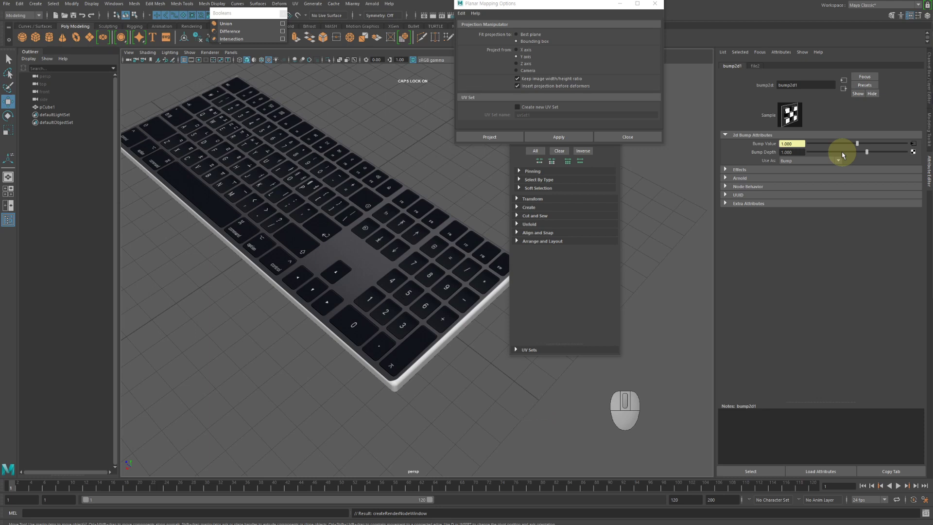
Step: Load keyboard_bump.jpg from the sourceimages folder as the image of the bump map's file texture
{"action": "left_click", "coordinate": [914, 144]}
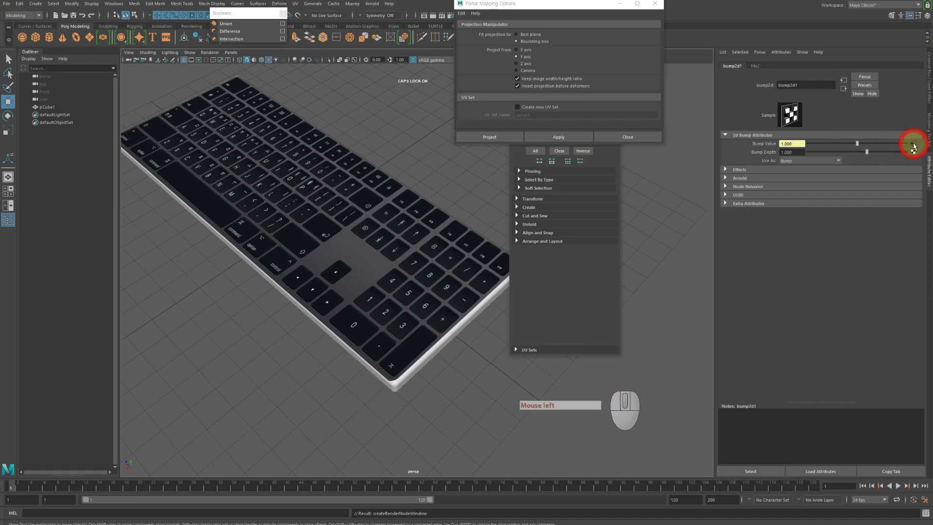
{"action": "left_click", "coordinate": [915, 171]}
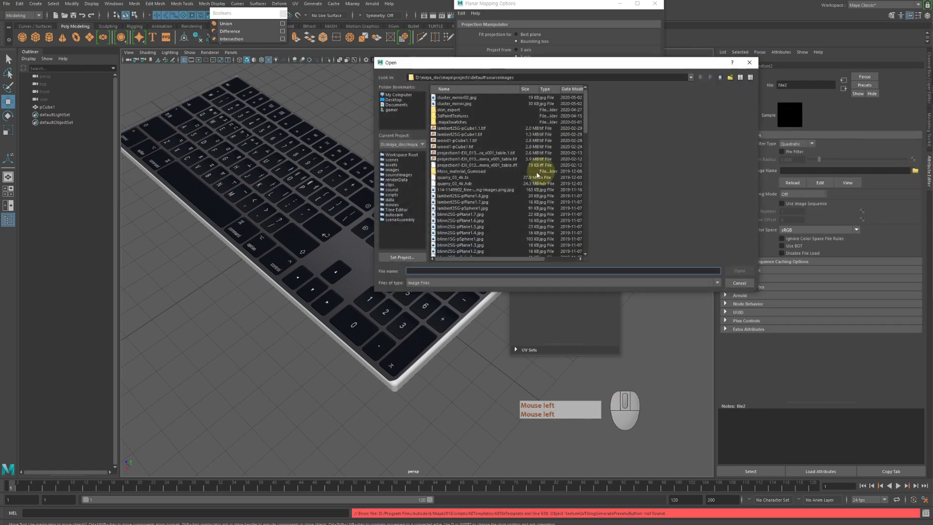
{"action": "left_click", "coordinate": [506, 199]}
{"action": "key", "text": "k"}
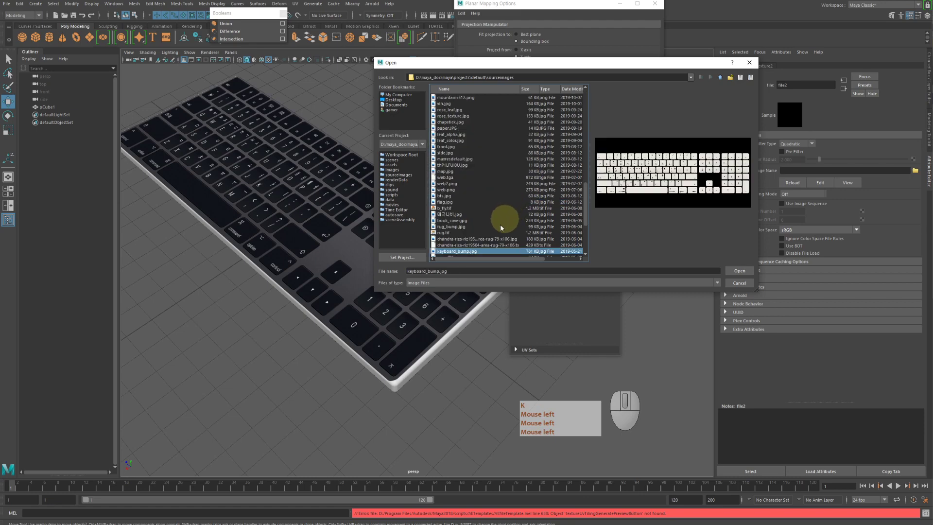
{"action": "left_click", "coordinate": [464, 244]}
{"action": "left_click", "coordinate": [466, 251]}
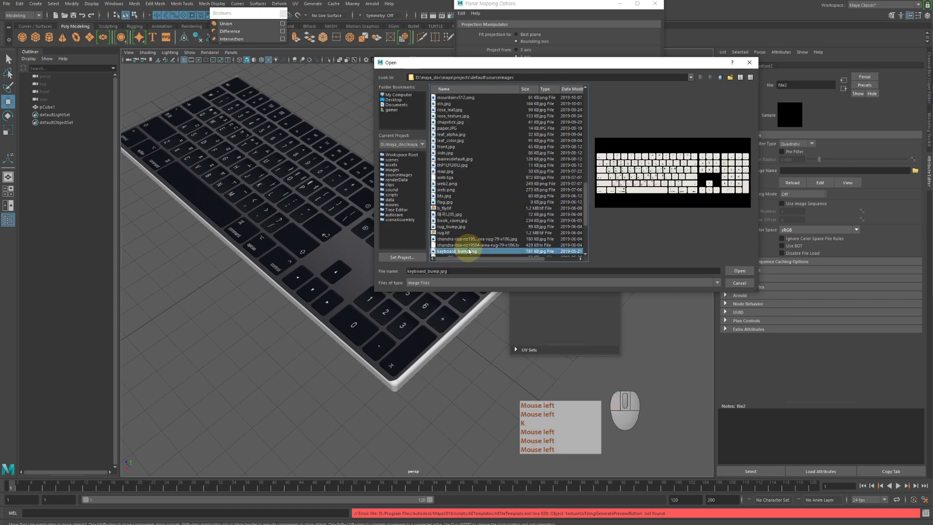
{"action": "scroll", "coordinate": [471, 245], "scroll_direction": "down", "scroll_amount": 1}
{"action": "left_click", "coordinate": [472, 239]}
{"action": "left_click", "coordinate": [475, 233]}
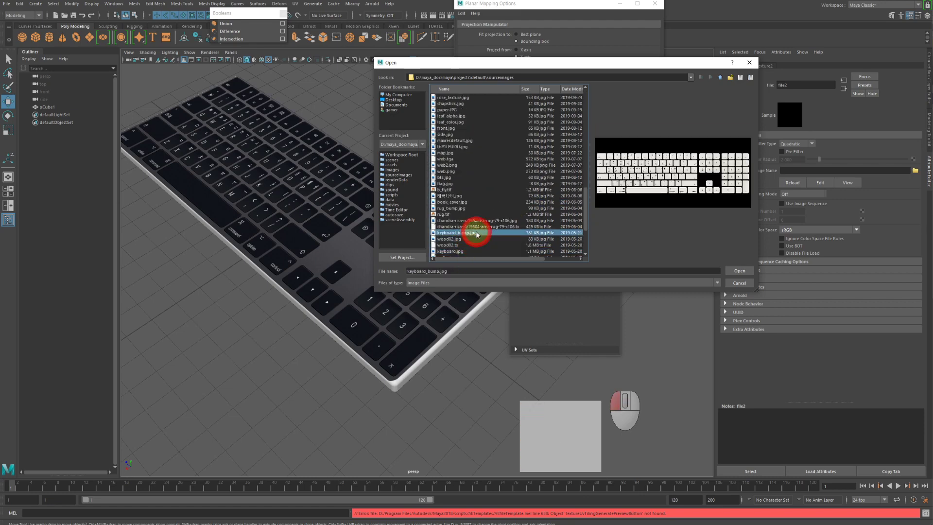
{"action": "left_click", "coordinate": [737, 271]}
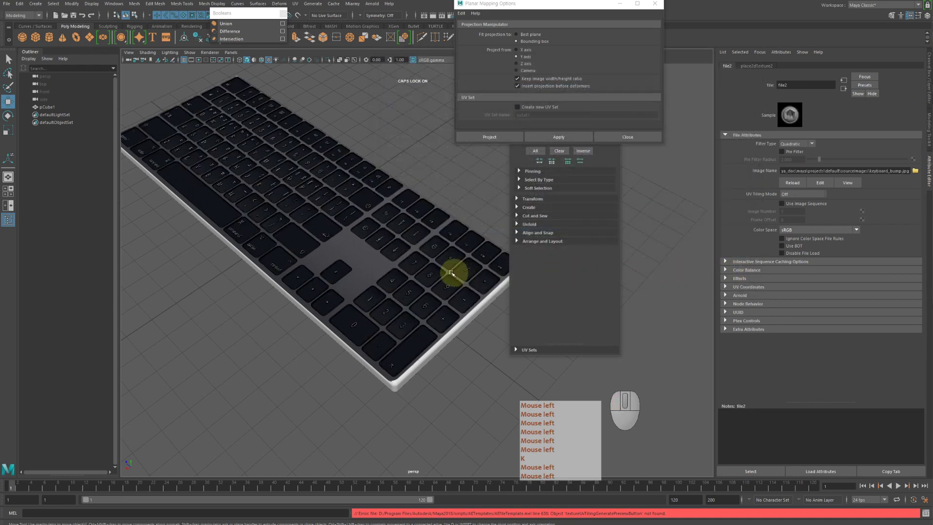
Step: Examine the bump relief on the number pad keys and slab edge from close up and from several angles
{"action": "left_click_drag", "start_coordinate": [453, 269], "coordinate": [371, 280], "text": "alt"}
{"action": "right_click_drag", "start_coordinate": [371, 280], "coordinate": [532, 285], "text": "alt"}
{"action": "middle_click_drag", "start_coordinate": [531, 286], "coordinate": [402, 267], "text": "alt"}
{"action": "right_click_drag", "start_coordinate": [402, 267], "coordinate": [379, 260], "text": "alt"}
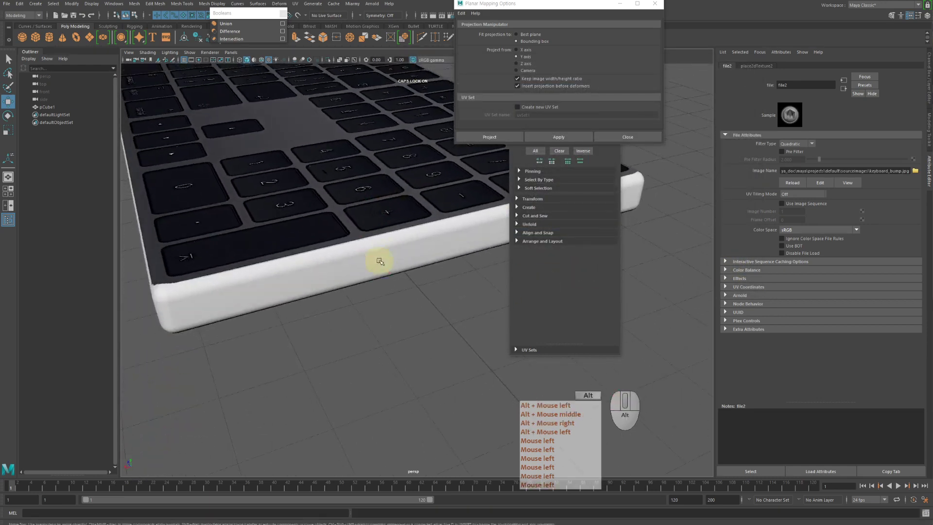
{"action": "middle_click_drag", "start_coordinate": [379, 261], "coordinate": [422, 286], "text": "alt"}
{"action": "right_click_drag", "start_coordinate": [422, 287], "coordinate": [442, 298], "text": "alt"}
{"action": "middle_click_drag", "start_coordinate": [442, 298], "coordinate": [438, 308], "text": "alt"}
{"action": "right_click_drag", "start_coordinate": [438, 309], "coordinate": [468, 307], "text": "alt"}
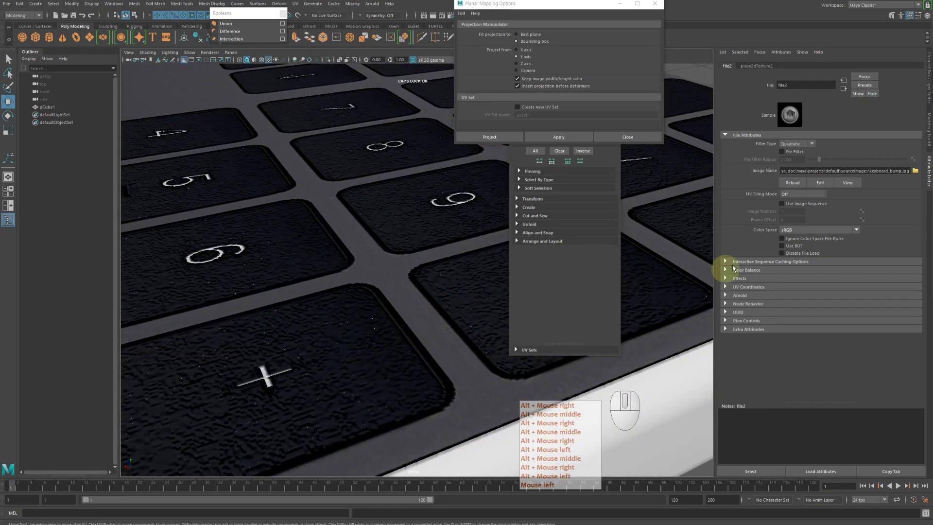
{"action": "middle_click_drag", "start_coordinate": [347, 264], "coordinate": [385, 233], "text": "alt"}
{"action": "right_click_drag", "start_coordinate": [385, 233], "coordinate": [285, 231], "text": "alt"}
{"action": "left_click_drag", "start_coordinate": [285, 231], "coordinate": [316, 244], "text": "alt"}
{"action": "right_click_drag", "start_coordinate": [316, 243], "coordinate": [379, 250], "text": "alt"}
{"action": "middle_click_drag", "start_coordinate": [379, 251], "coordinate": [389, 243], "text": "alt"}
{"action": "right_click_drag", "start_coordinate": [388, 243], "coordinate": [439, 262], "text": "alt"}
{"action": "middle_click_drag", "start_coordinate": [439, 262], "coordinate": [399, 248], "text": "alt"}
{"action": "right_click_drag", "start_coordinate": [399, 248], "coordinate": [418, 251], "text": "alt"}
{"action": "middle_click_drag", "start_coordinate": [418, 251], "coordinate": [386, 239], "text": "alt"}
{"action": "right_click_drag", "start_coordinate": [385, 240], "coordinate": [337, 208], "text": "alt"}
{"action": "middle_click_drag", "start_coordinate": [427, 337], "coordinate": [377, 265], "text": "alt"}
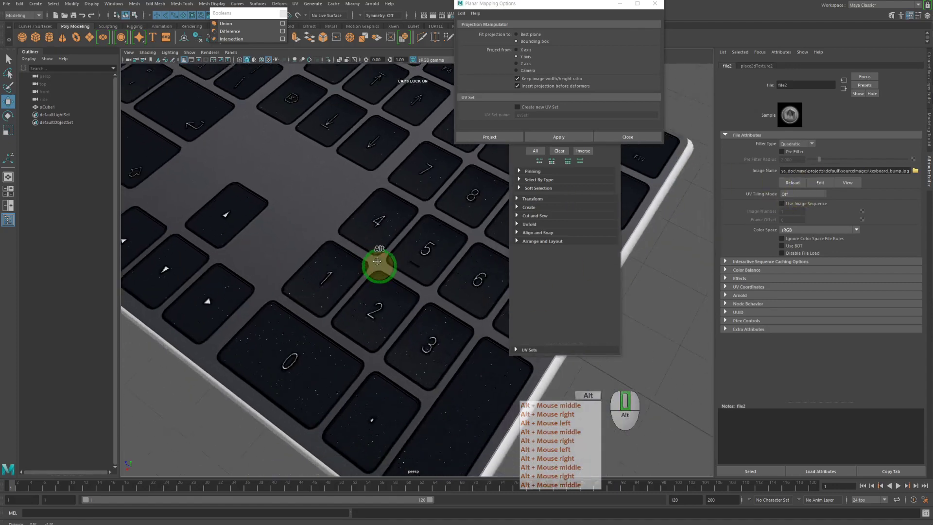
{"action": "mouse_move", "coordinate": [377, 265]}
{"action": "left_mouse_down", "text": "alt"}
{"action": "mouse_move", "coordinate": [364, 251]}
{"action": "mouse_move", "coordinate": [365, 265]}
{"action": "left_mouse_up", "text": "alt"}
{"action": "middle_click_drag", "start_coordinate": [365, 265], "coordinate": [367, 285], "text": "alt"}
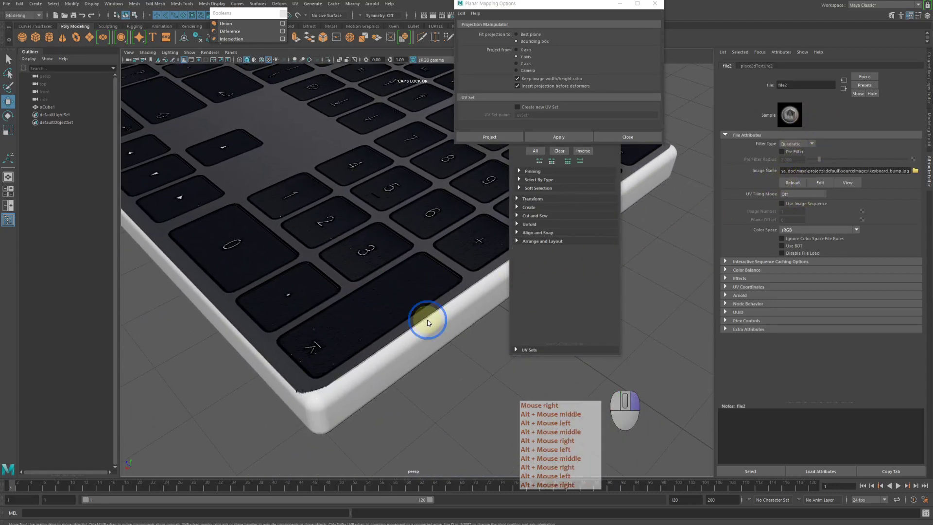
Step: Undo and redo the bump map changes repeatedly to compare the key surfaces with and without the relief
{"action": "right_click_drag", "start_coordinate": [428, 322], "coordinate": [440, 336]}
{"action": "left_click", "coordinate": [486, 377]}
{"action": "key", "text": "ctrl+z"}
{"action": "key", "text": "ctrl+z"}
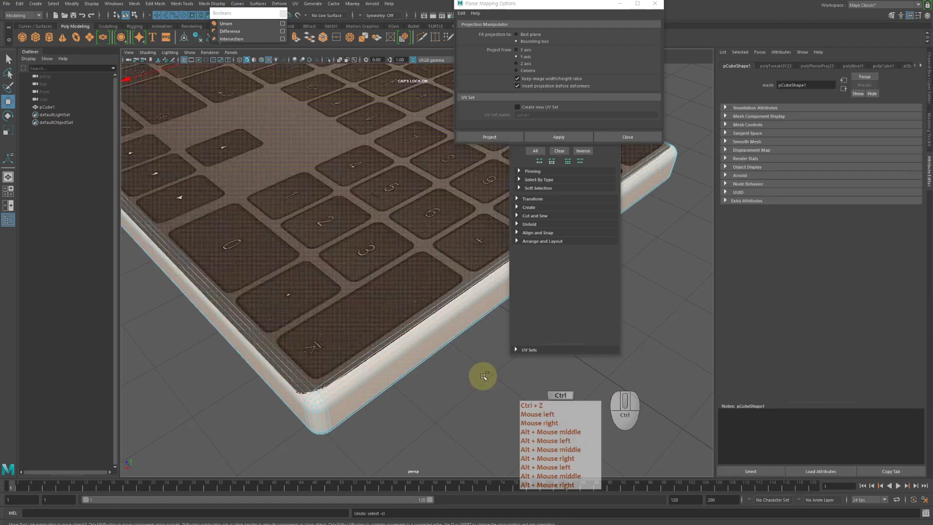
{"action": "key", "text": "ctrl+z"}
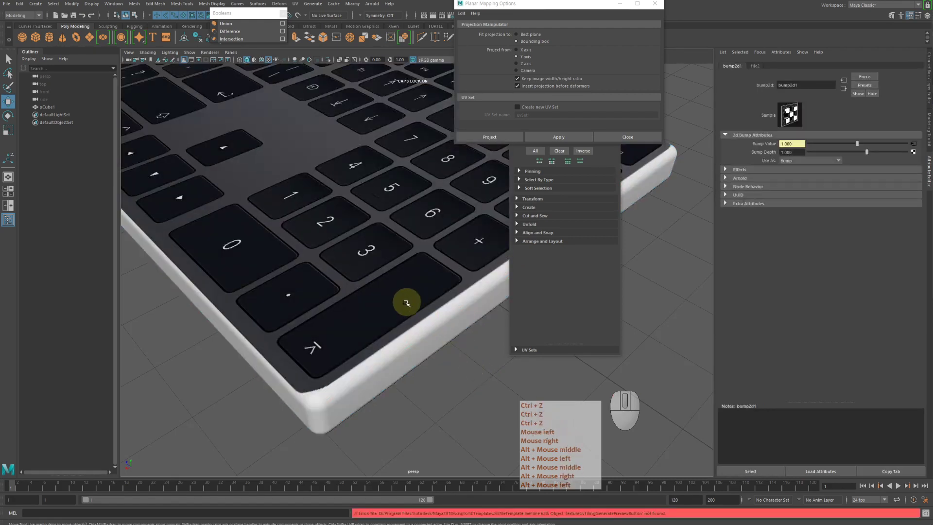
{"action": "key", "text": "shift+z"}
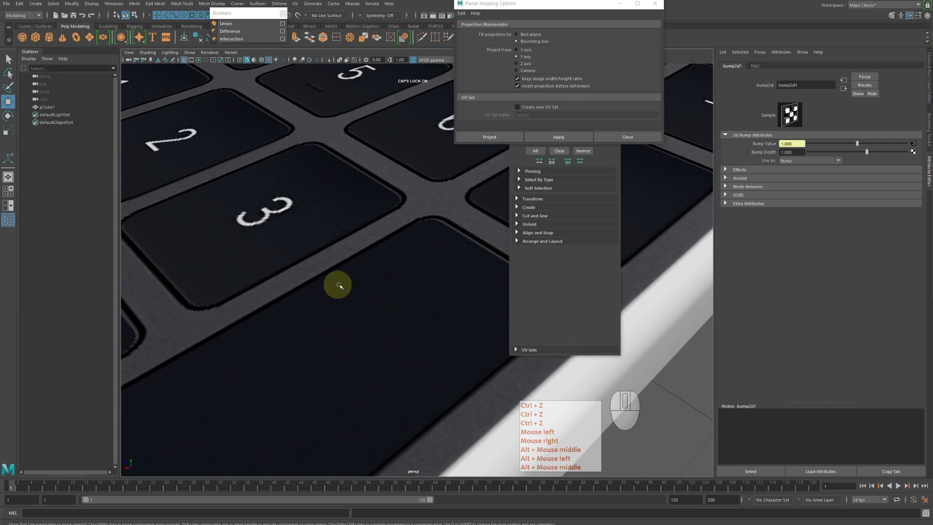
{"action": "key", "text": "z"}
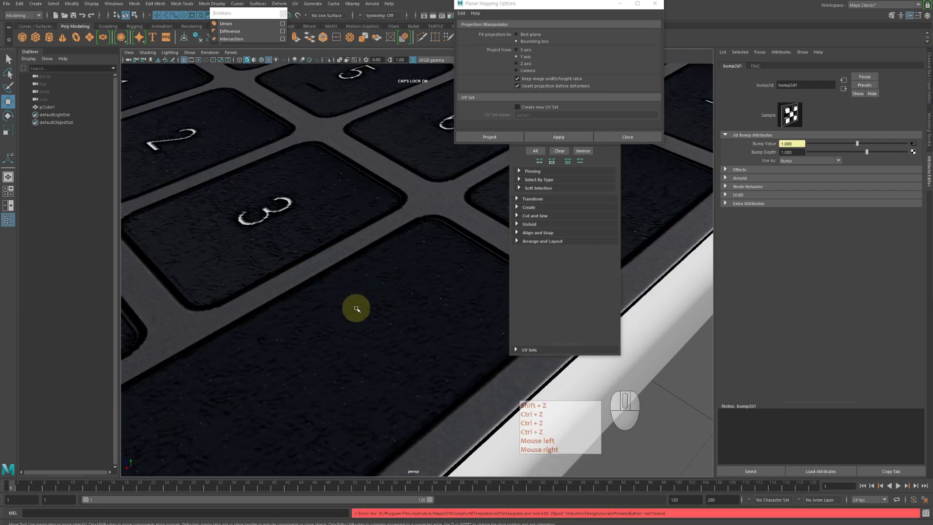
{"action": "key", "text": "shift+z"}
{"action": "key", "text": "z"}
{"action": "key", "text": "shift+z"}
{"action": "key", "text": "z"}
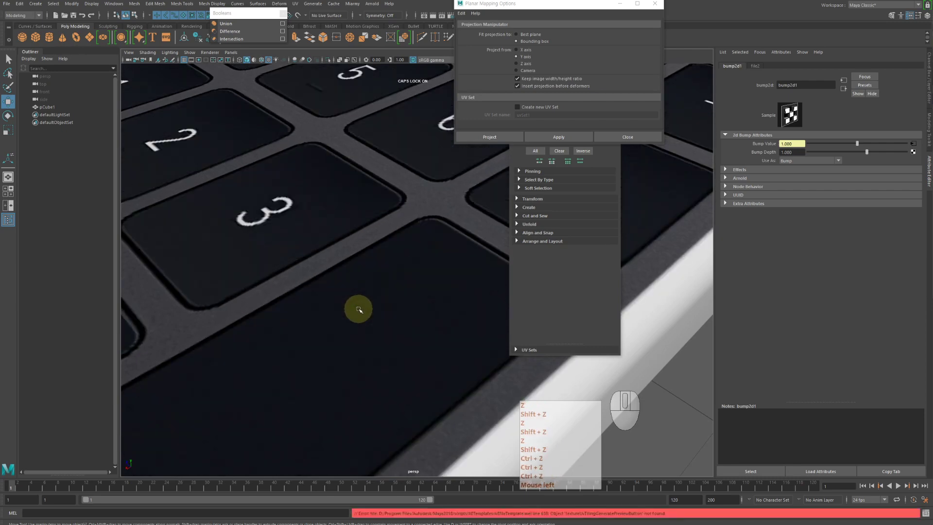
{"action": "key", "text": "shift+z"}
{"action": "key", "text": "z"}
{"action": "key", "text": "shift+z"}
{"action": "key", "text": "z"}
{"action": "key", "text": "shift+z"}
{"action": "key", "text": "z"}
{"action": "key", "text": "z"}
{"action": "key", "text": "shift+z"}
{"action": "key", "text": "shift+z"}
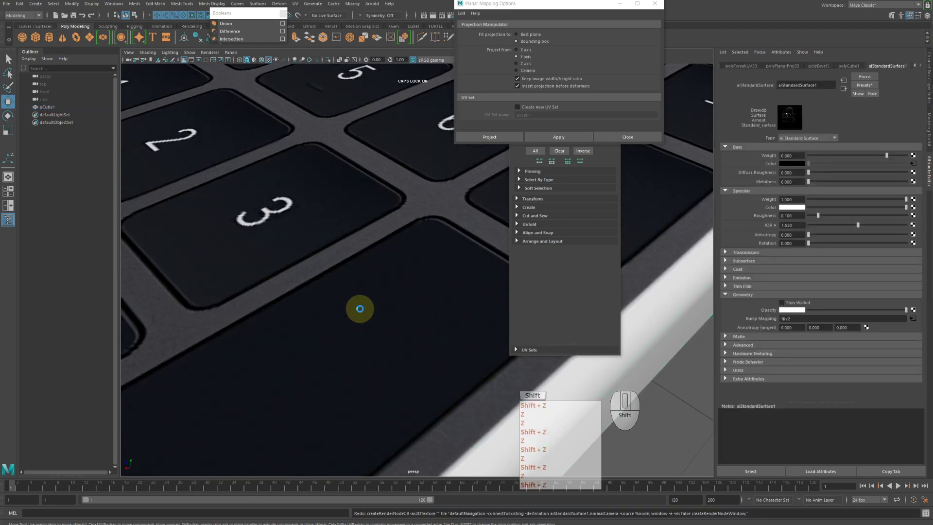
{"action": "key", "text": "z"}
{"action": "key", "text": "shift+z"}
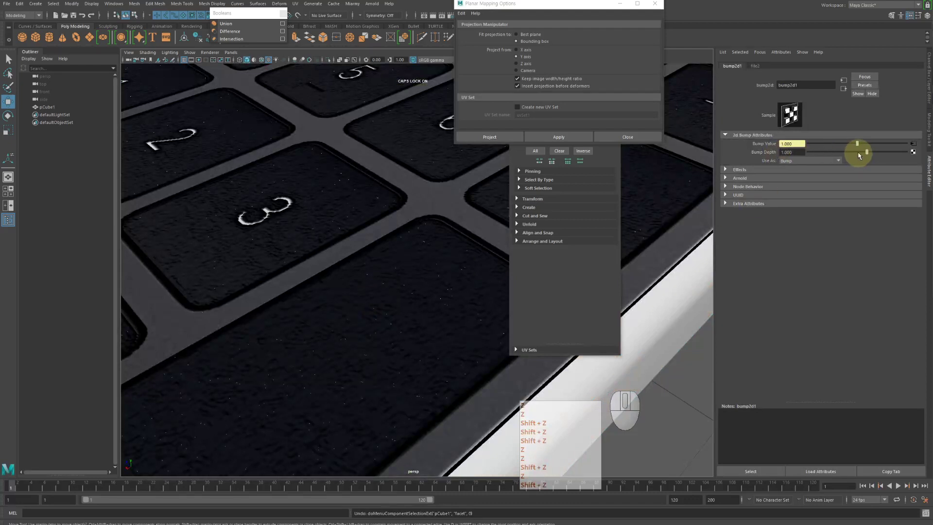
Step: Set the bump depth of bump2d1 to -0.415 and check the relief across the keyboard
{"action": "mouse_move", "coordinate": [857, 151]}
{"action": "left_mouse_down"}
{"action": "mouse_move", "coordinate": [867, 154]}
{"action": "mouse_move", "coordinate": [852, 154]}
{"action": "left_mouse_up"}
{"action": "left_click_drag", "start_coordinate": [369, 253], "coordinate": [362, 248], "text": "alt"}
{"action": "right_click_drag", "start_coordinate": [362, 248], "coordinate": [340, 252], "text": "alt"}
{"action": "middle_click_drag", "start_coordinate": [340, 253], "coordinate": [272, 260], "text": "alt"}
{"action": "right_click_drag", "start_coordinate": [272, 260], "coordinate": [228, 252], "text": "alt"}
{"action": "left_click_drag", "start_coordinate": [351, 243], "coordinate": [347, 240], "text": "alt"}
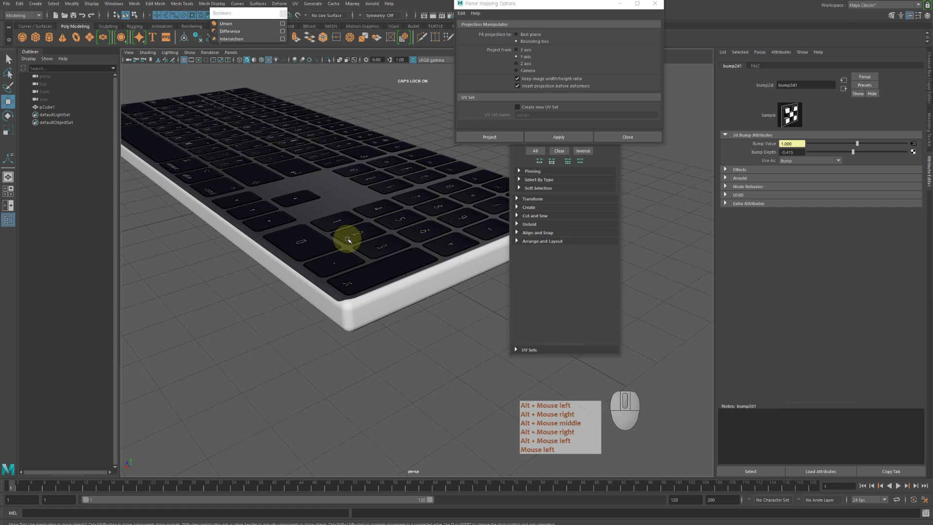